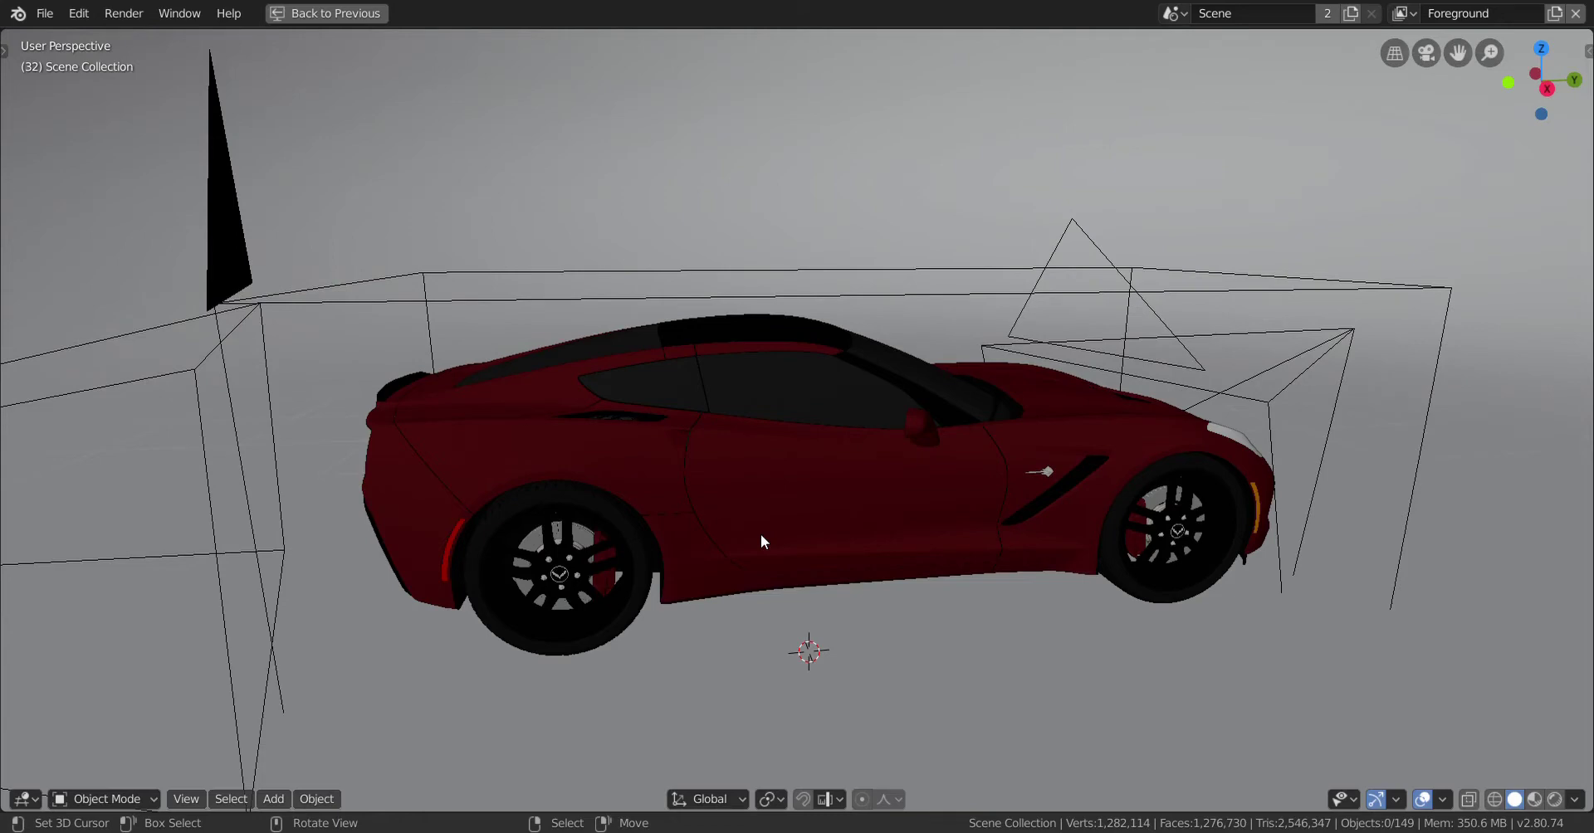
Step: Examine the red sports car from the side and rear together with the surrounding studio backdrop
mouse_move(736, 540)
middle_mouse_down()
mouse_move(722, 562)
mouse_move(789, 551)
mouse_move(743, 574)
mouse_move(855, 552)
mouse_move(576, 573)
mouse_move(650, 575)
mouse_move(694, 556)
mouse_move(672, 553)
mouse_move(719, 561)
mouse_move(672, 550)
mouse_move(719, 550)
middle_mouse_up()
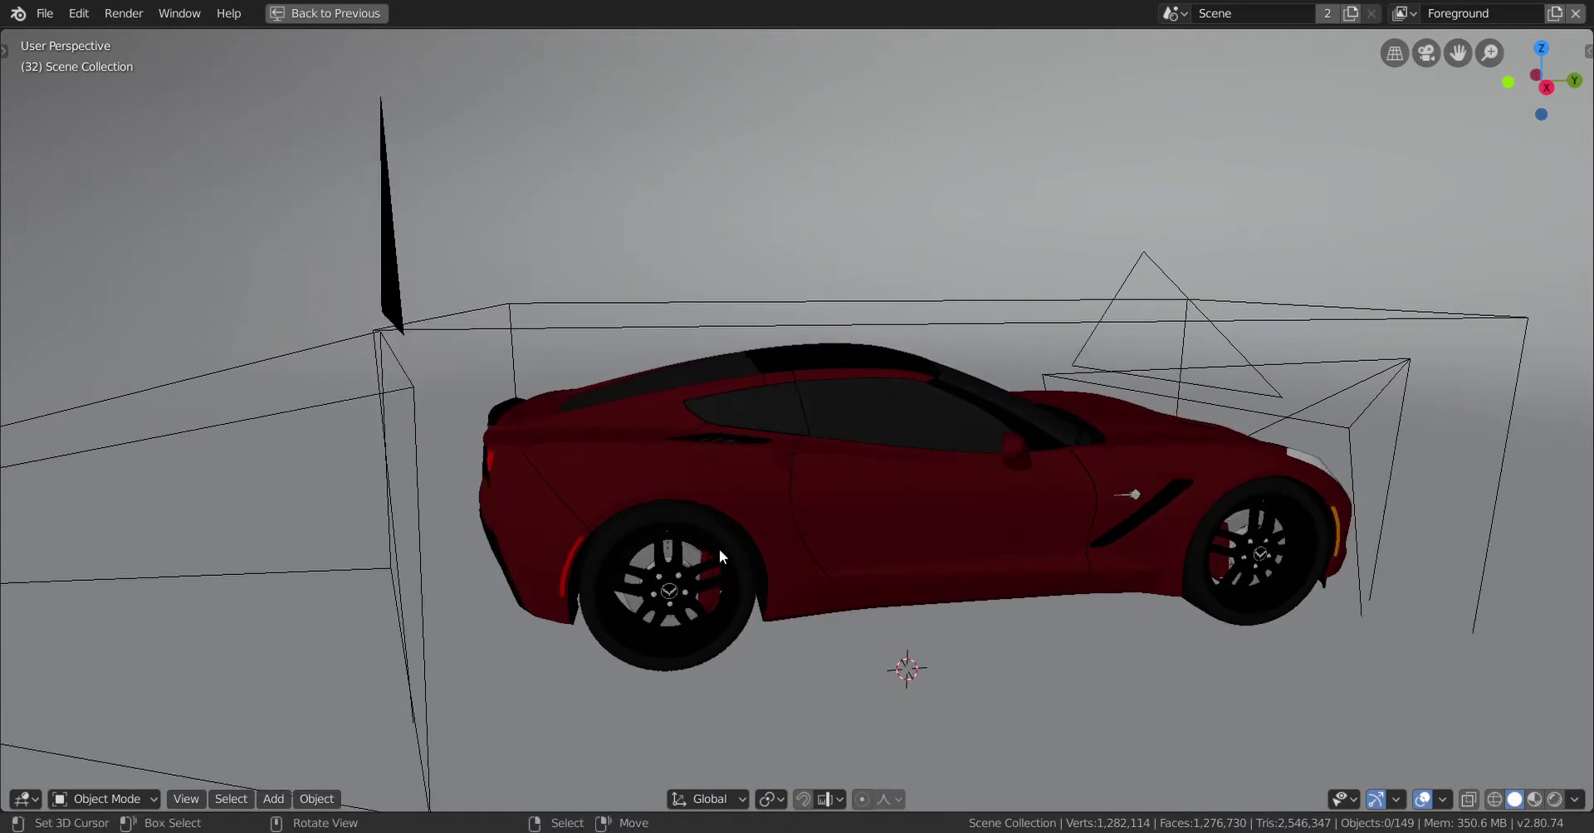
scroll(689, 546, "up", 1)
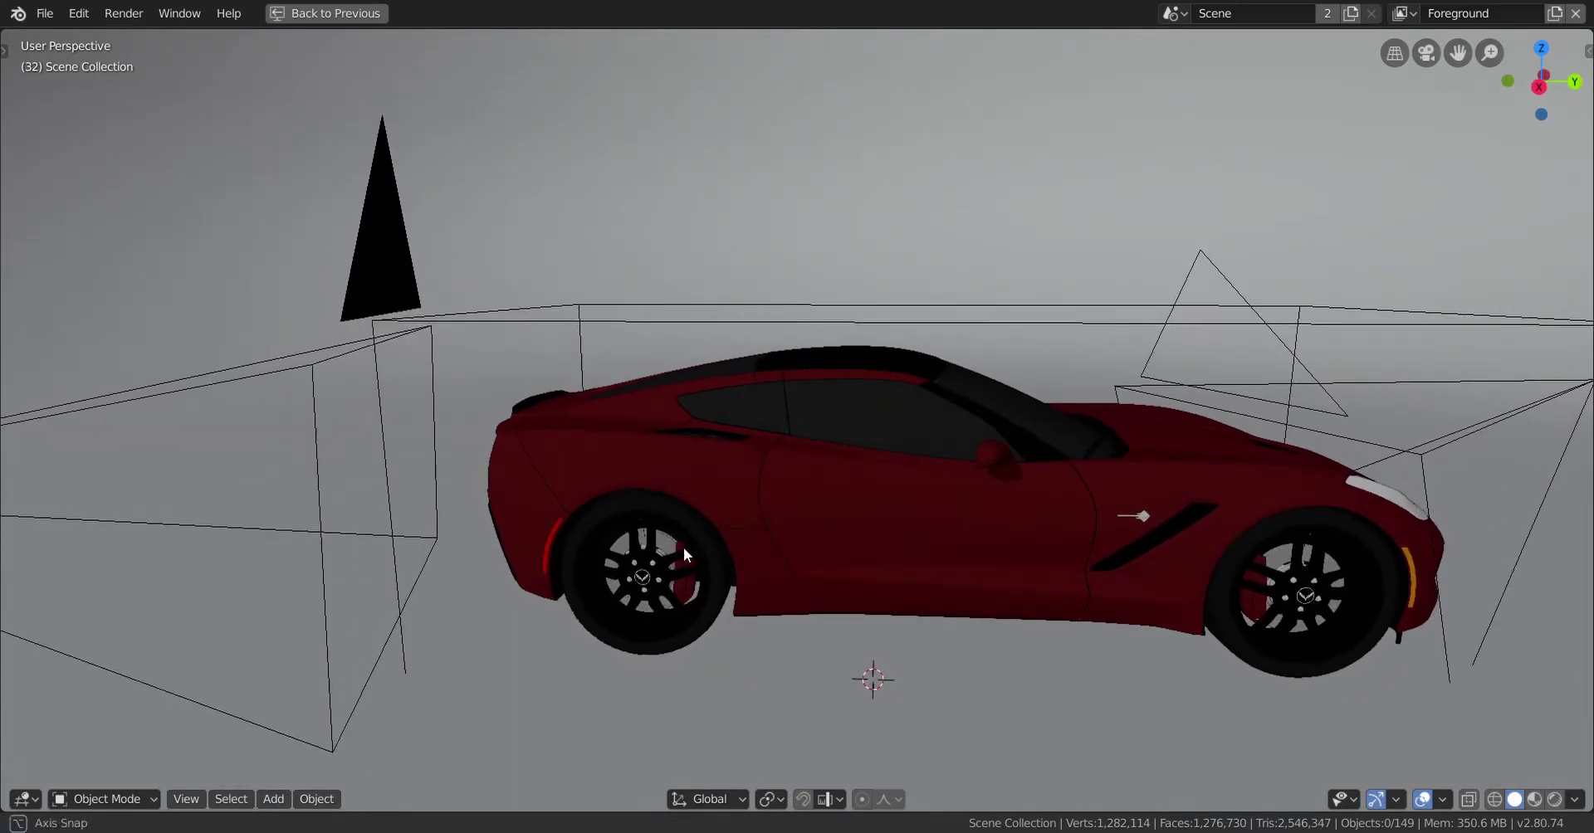
scroll(676, 545, "up", 3)
mouse_move(668, 545)
middle_mouse_down()
mouse_move(720, 536)
mouse_move(685, 538)
middle_mouse_up()
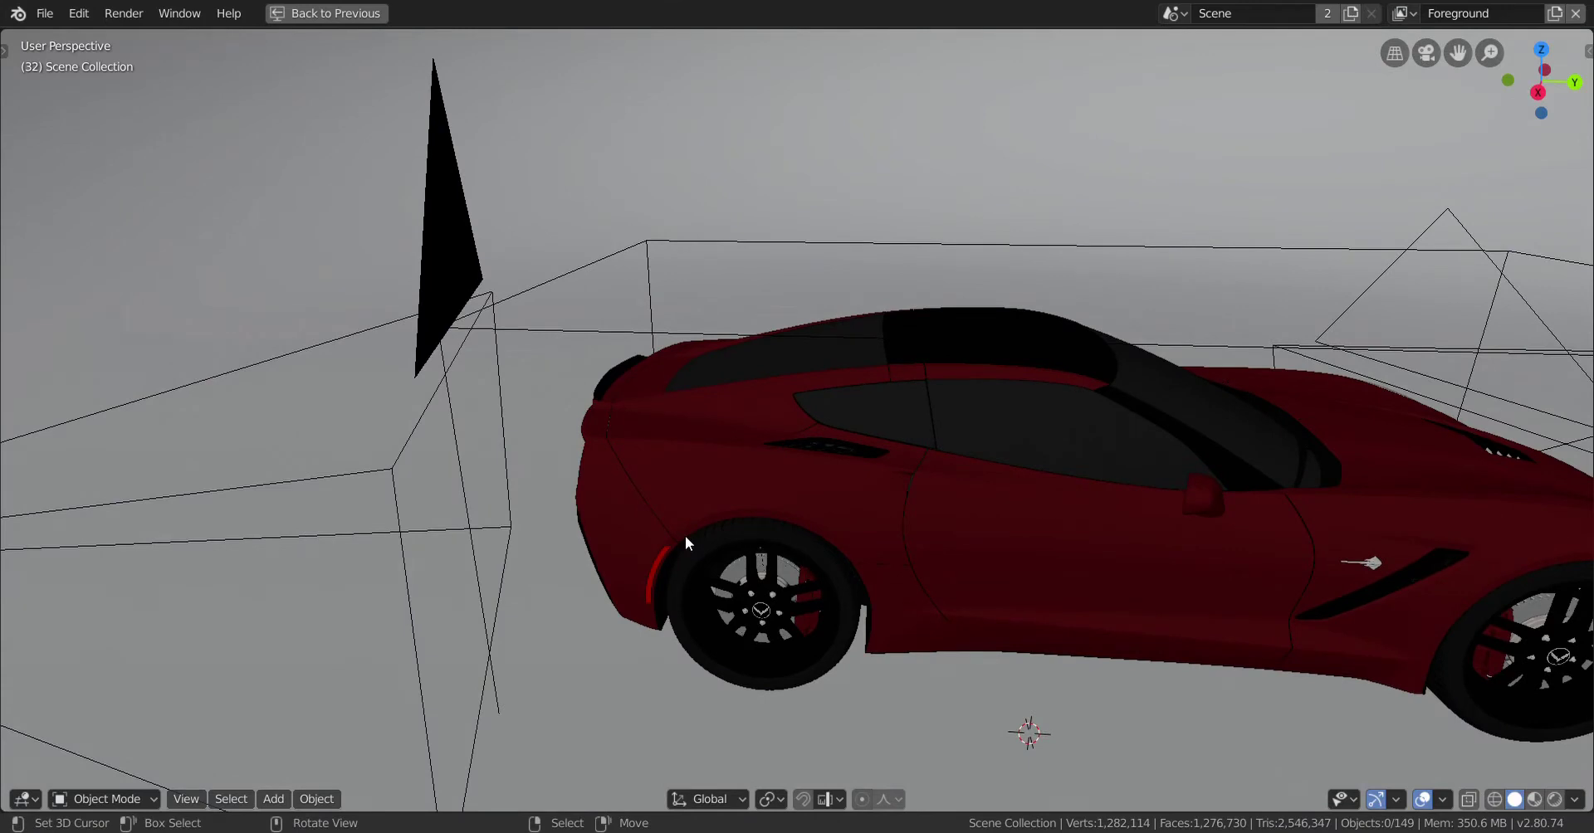
middle_click_drag(646, 524, 680, 501)
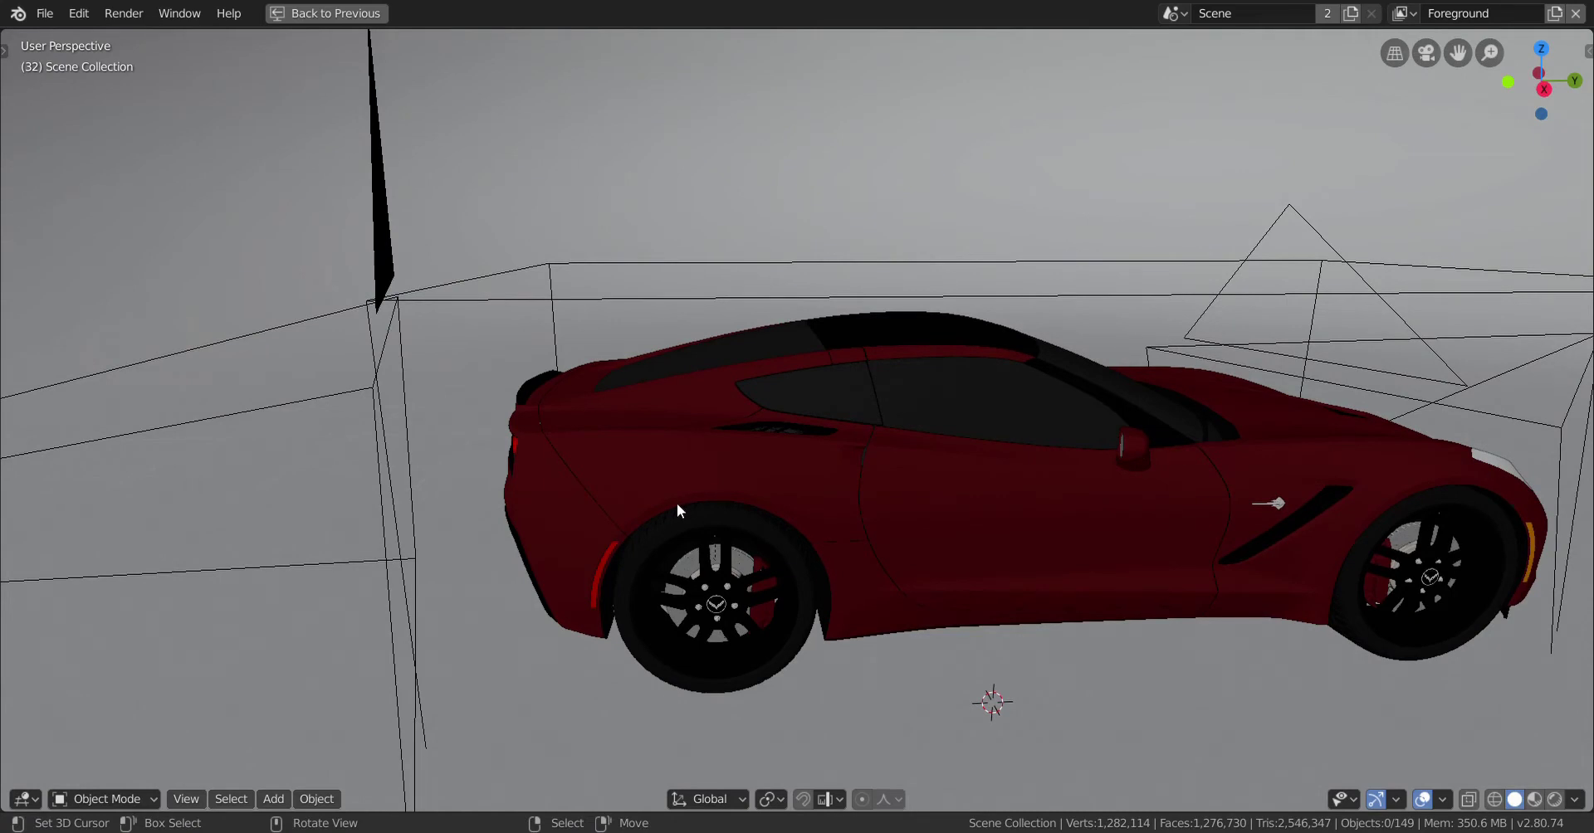
middle_click_drag(675, 503, 643, 520)
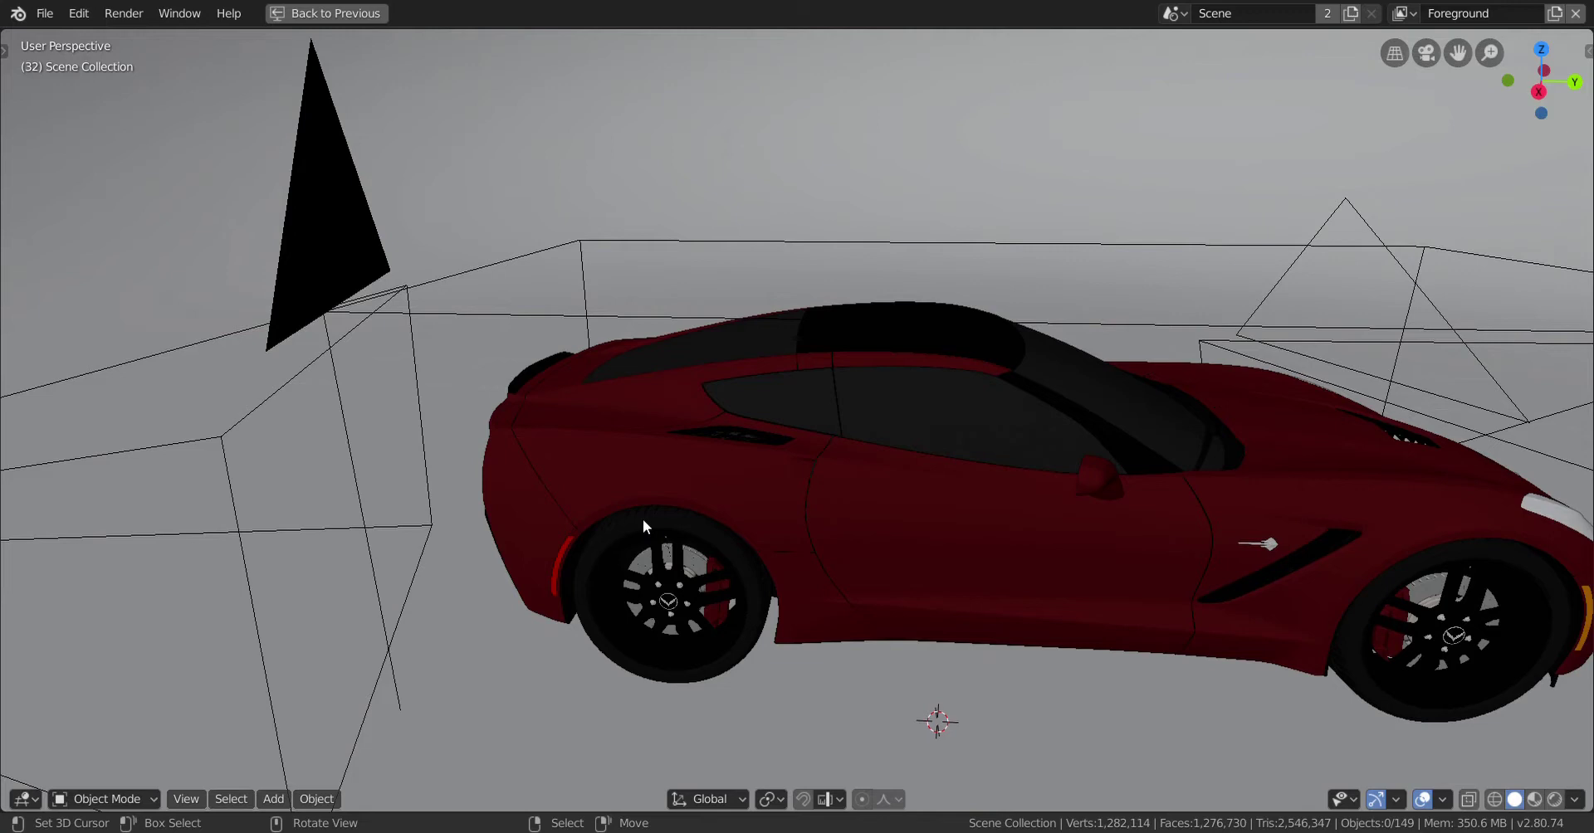
middle_click_drag(580, 521, 618, 521)
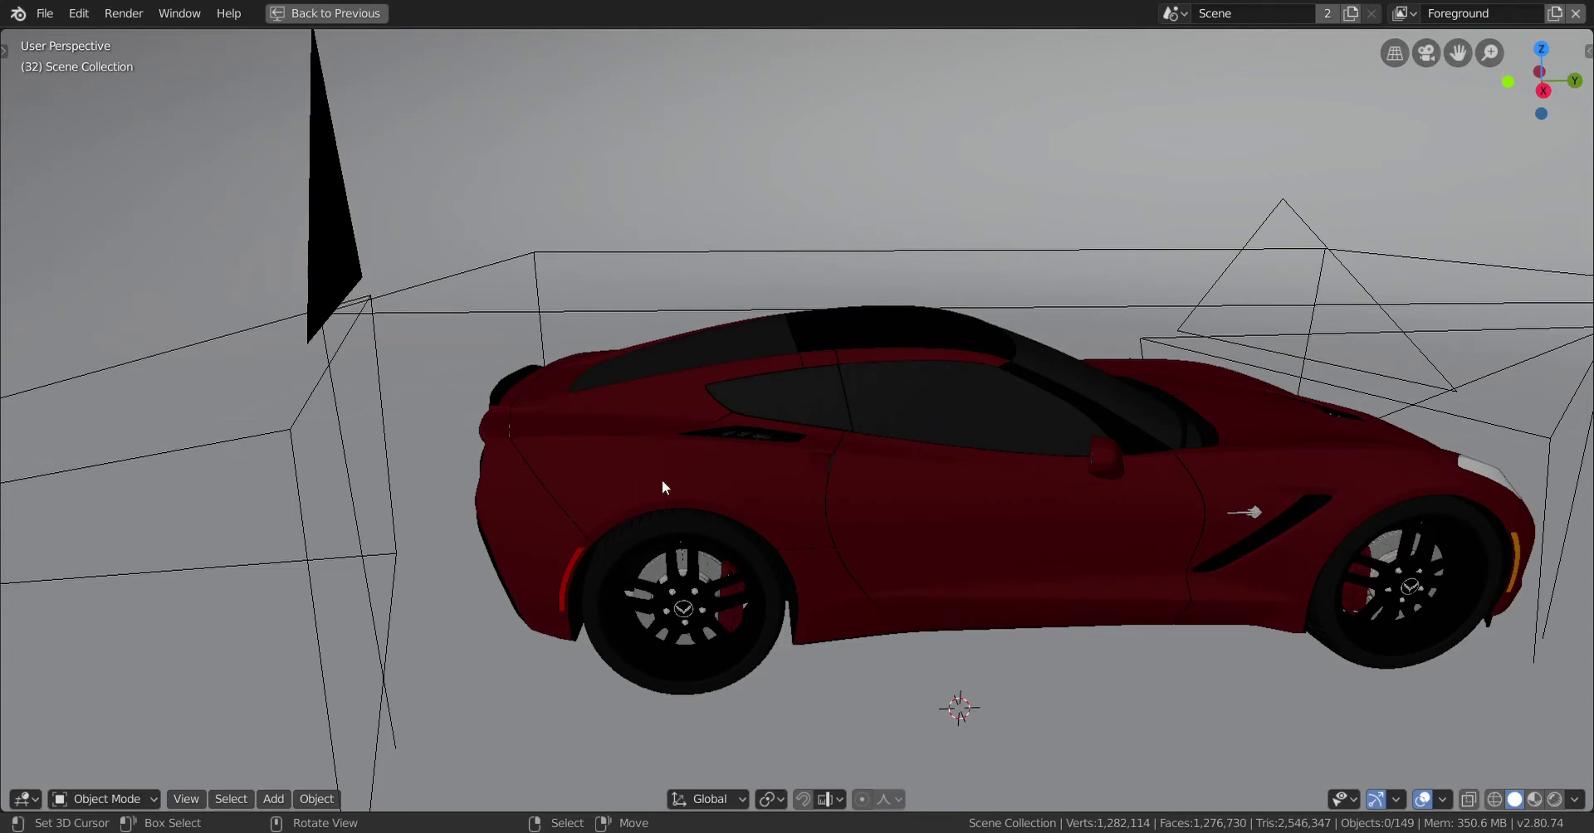
mouse_move(662, 481)
middle_mouse_down()
mouse_move(641, 486)
mouse_move(661, 489)
middle_mouse_up()
scroll(661, 489, "up", 1)
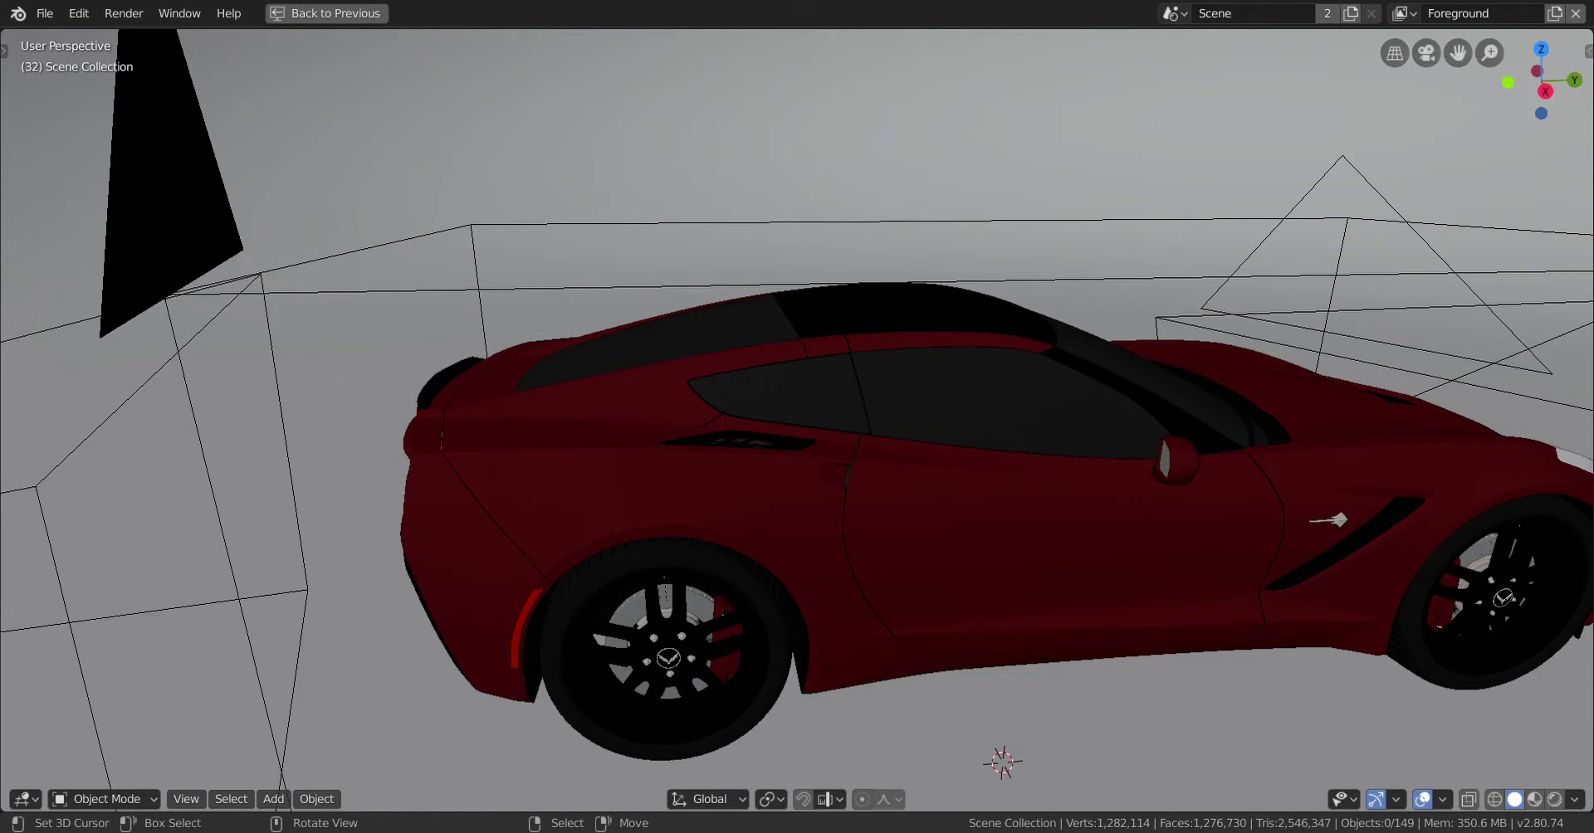
middle_click_drag(929, 504, 819, 565)
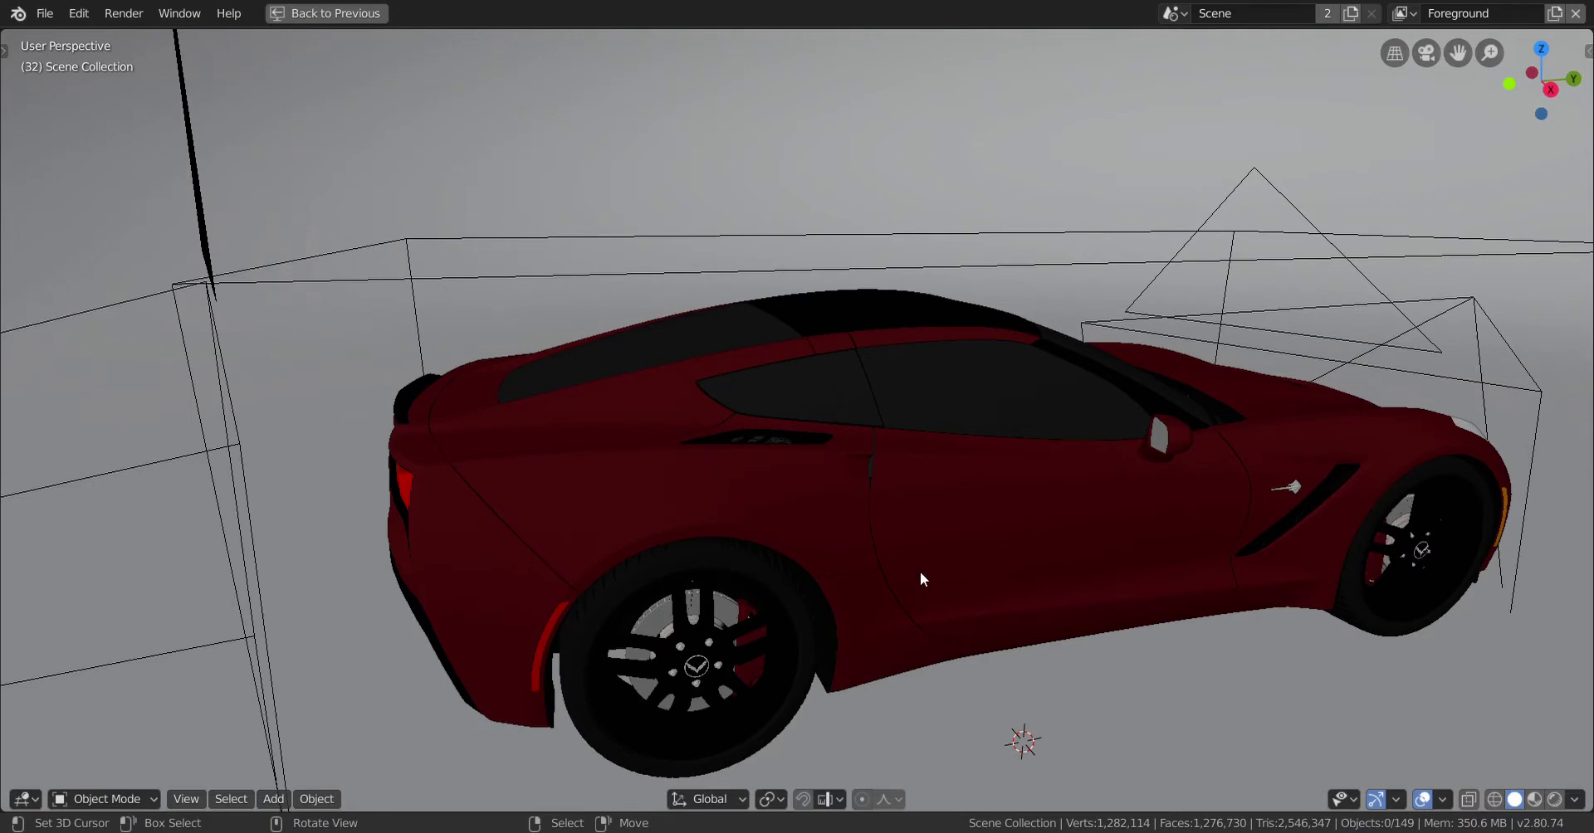
middle_click_drag(820, 776, 780, 535)
scroll(688, 624, "down", 6)
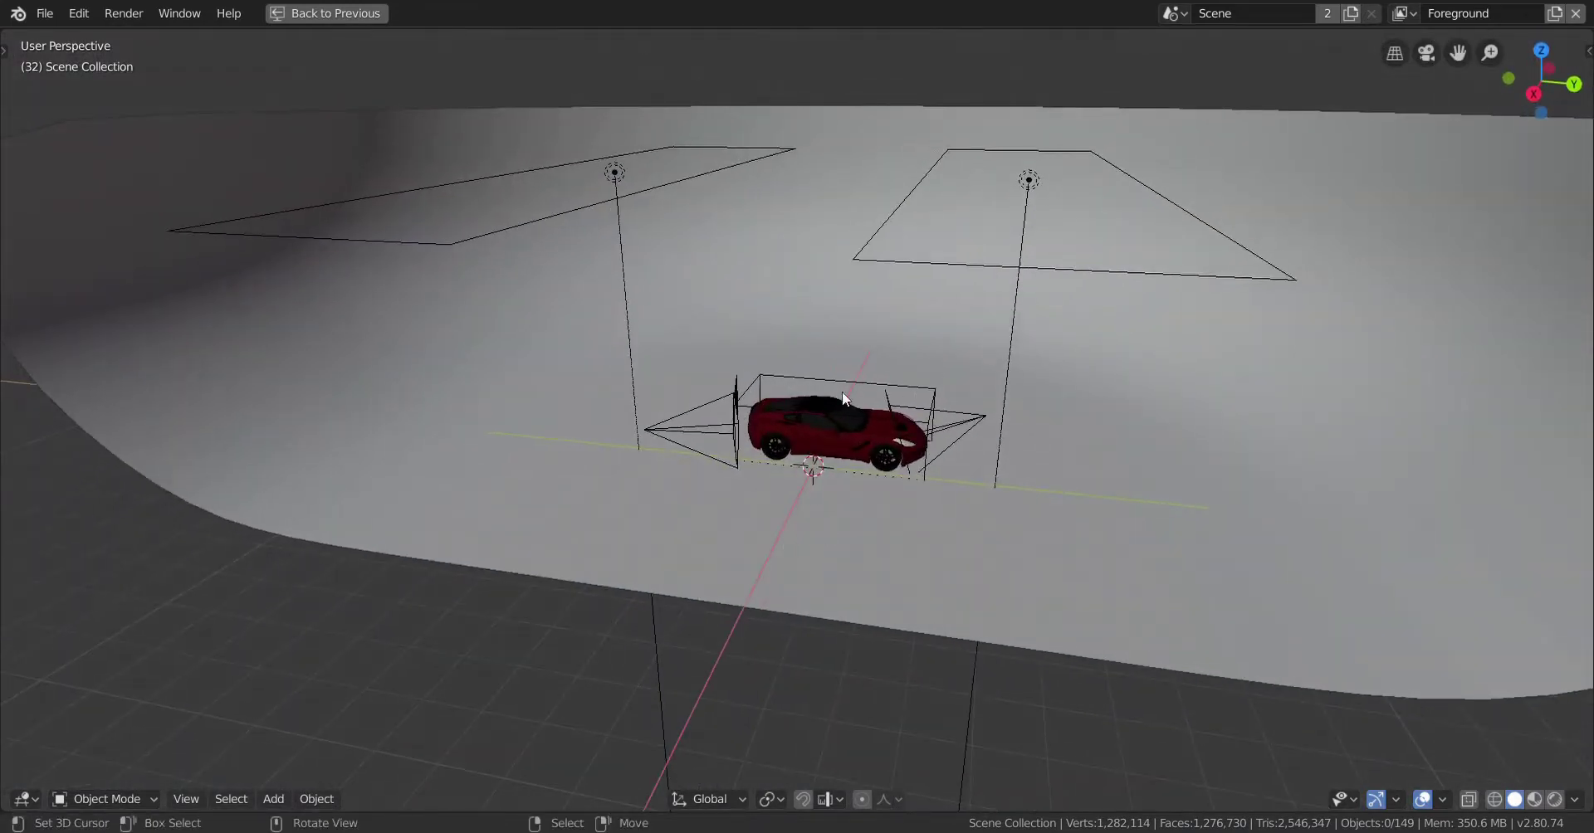
scroll(841, 465, "up", 4)
middle_click_drag(885, 466, 799, 491)
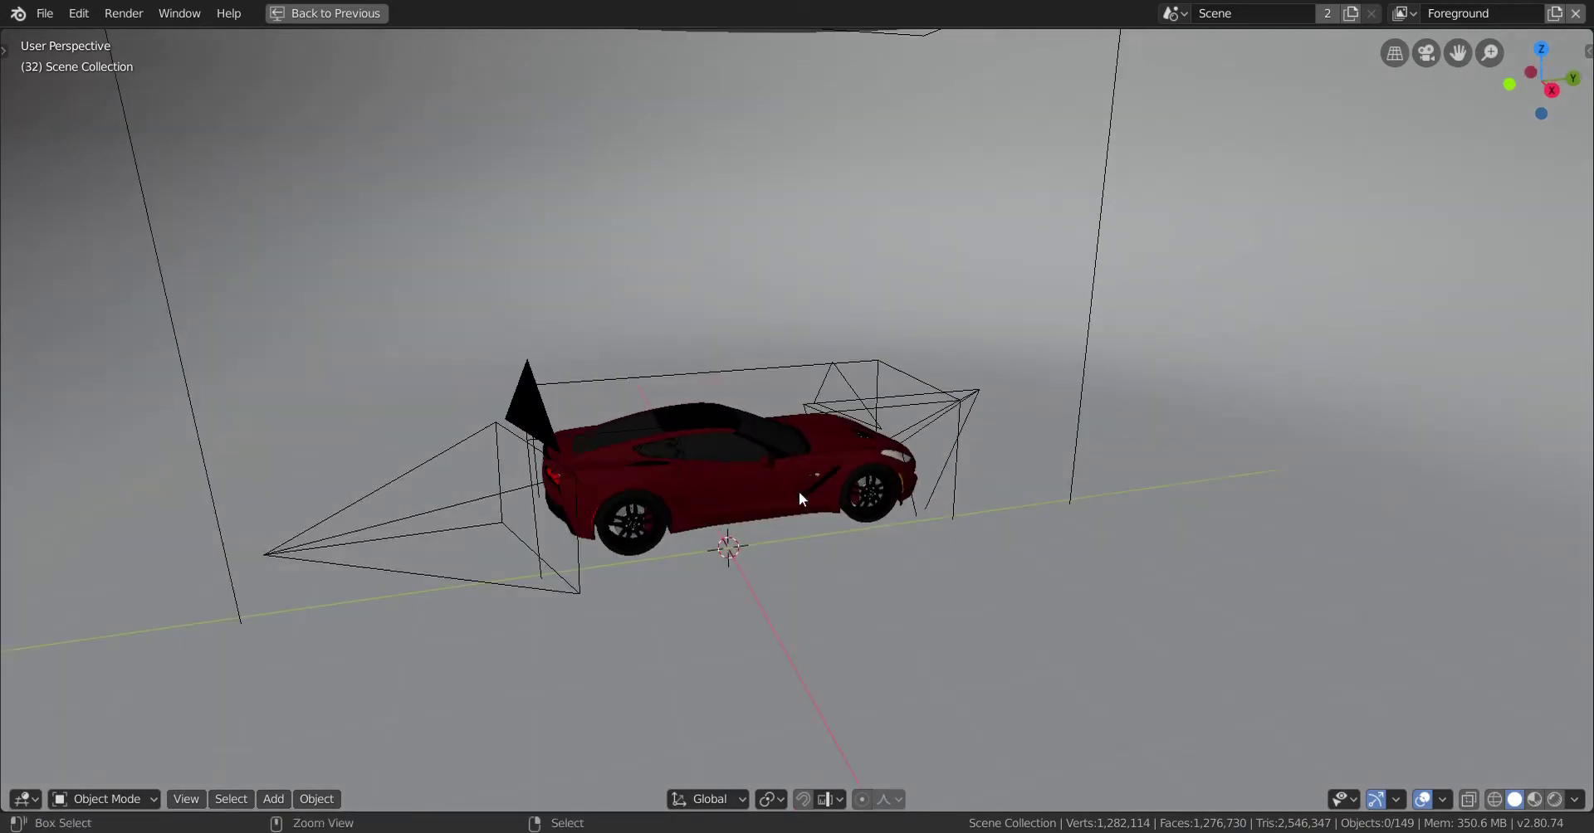
Step: Paste the copied rear wing objects into the scene and try moving the wing by its box-shaped empty
key("ctrl+v")
mouse_move(981, 412)
middle_mouse_down()
mouse_move(818, 512)
mouse_move(744, 483)
middle_mouse_up()
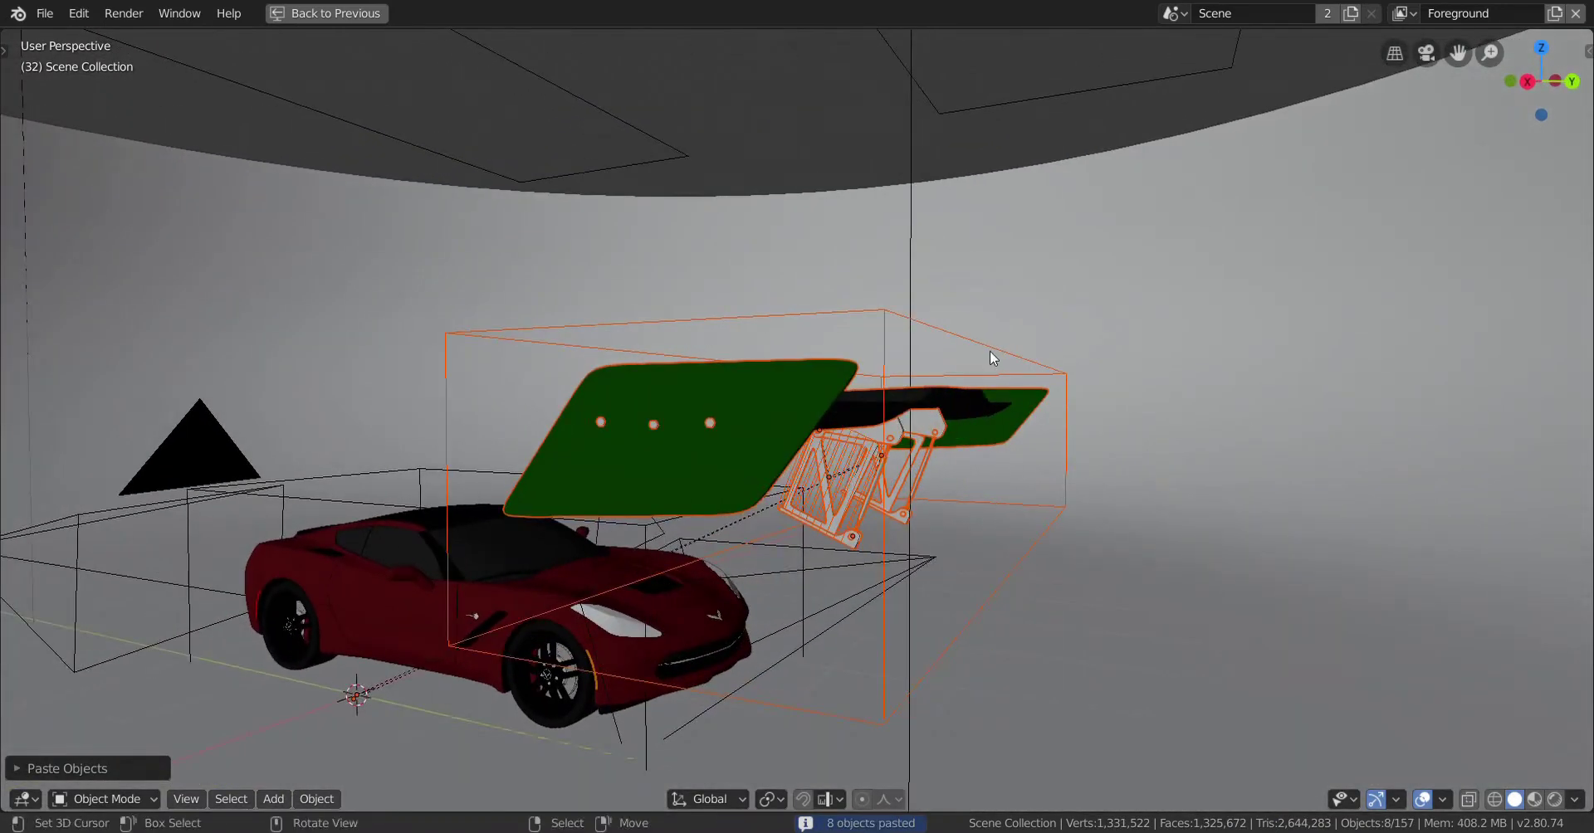
left_click(989, 347)
key("g")
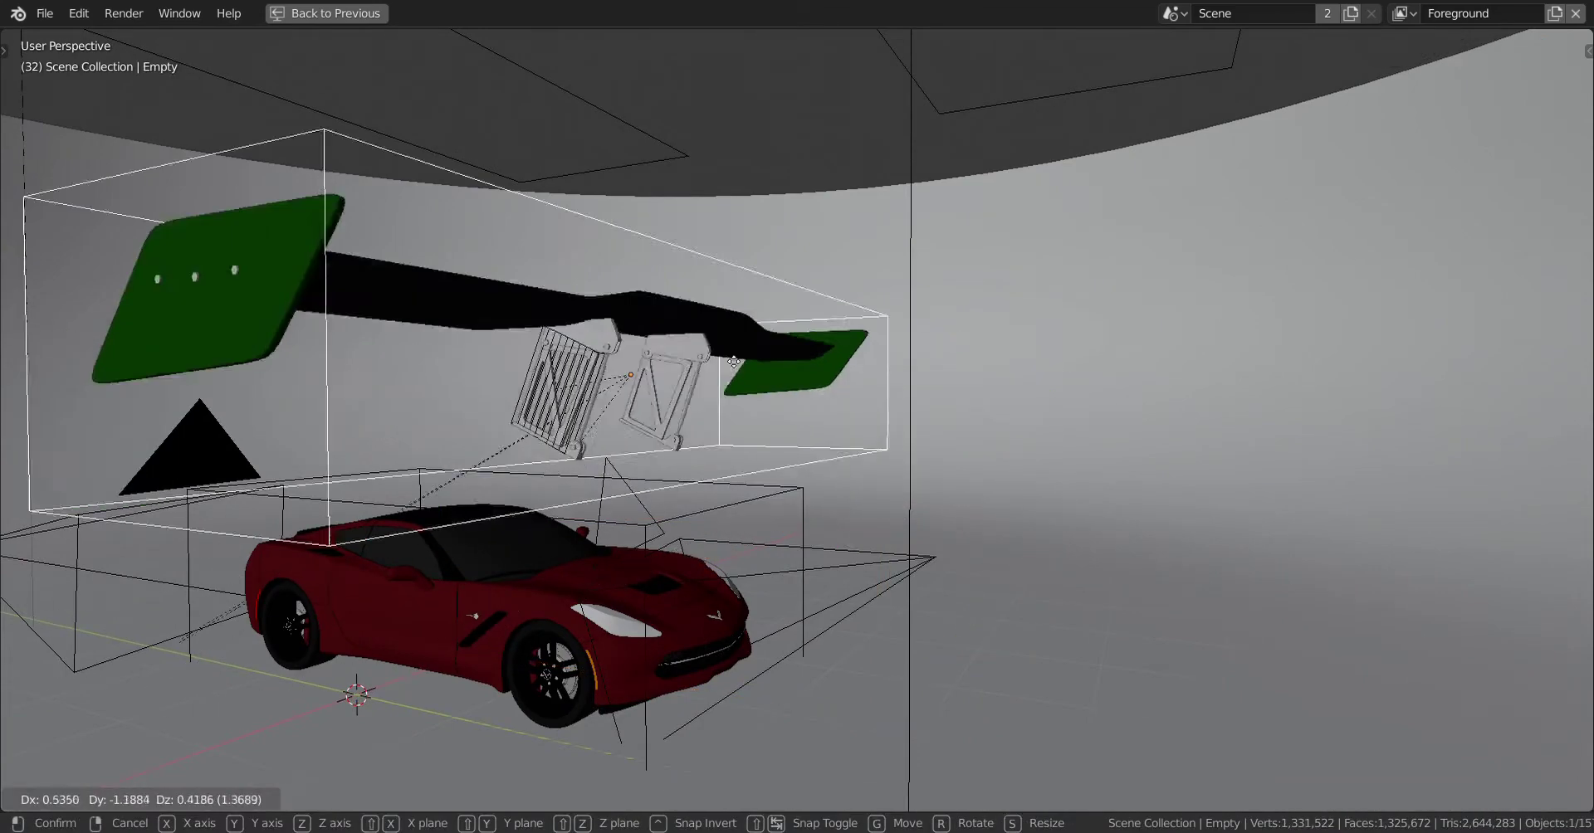
right_click(901, 430)
Step: Snap the 3D cursor to the box-shaped empty that encloses the car
middle_click_drag(892, 461, 796, 521)
scroll(904, 479, "down", 3)
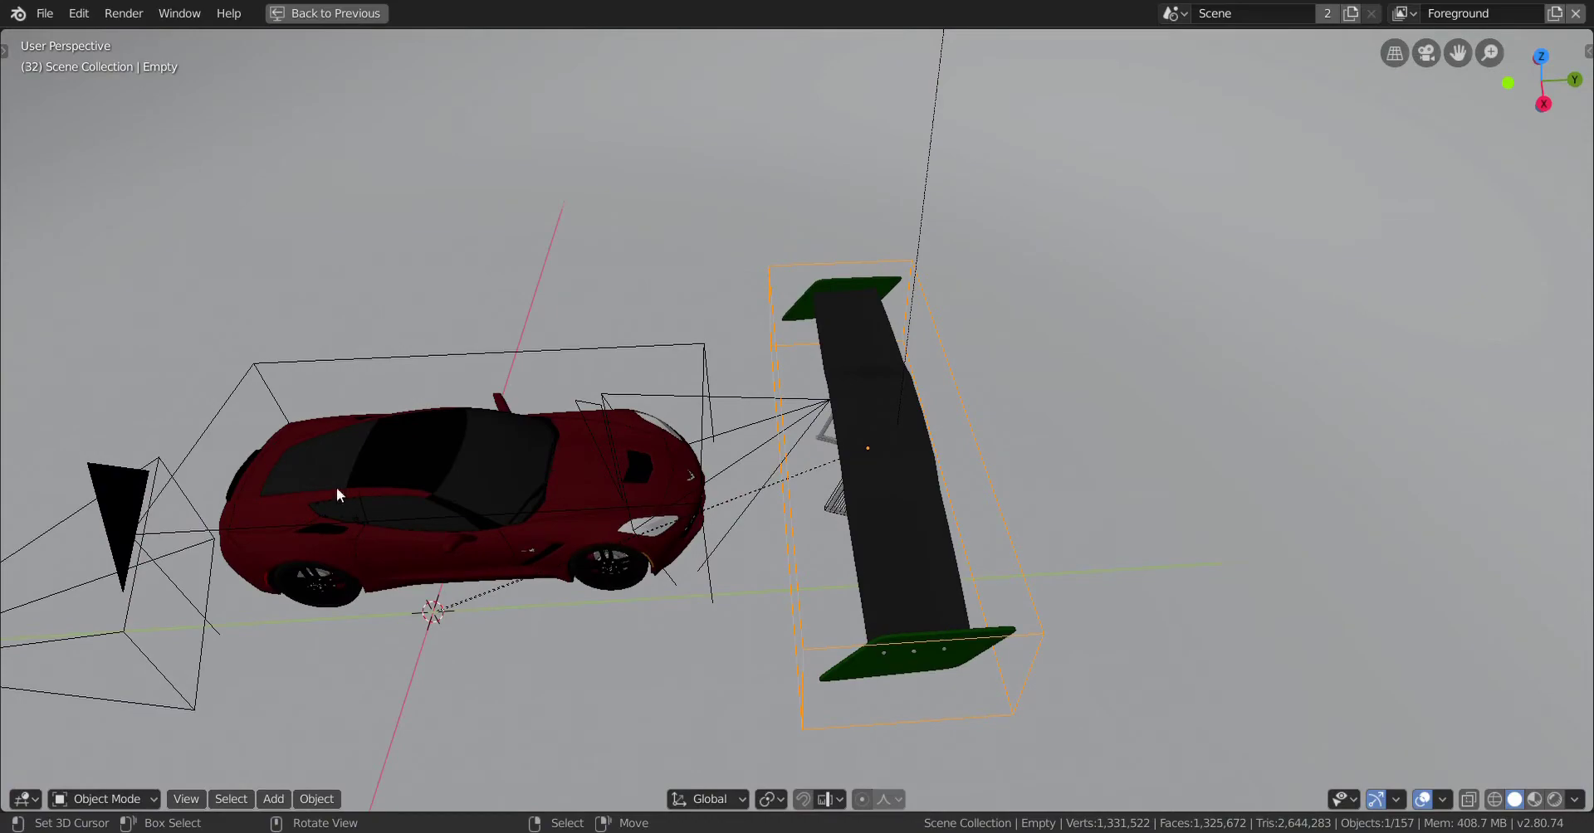
middle_click_drag(536, 518, 747, 570)
key("KP_7")
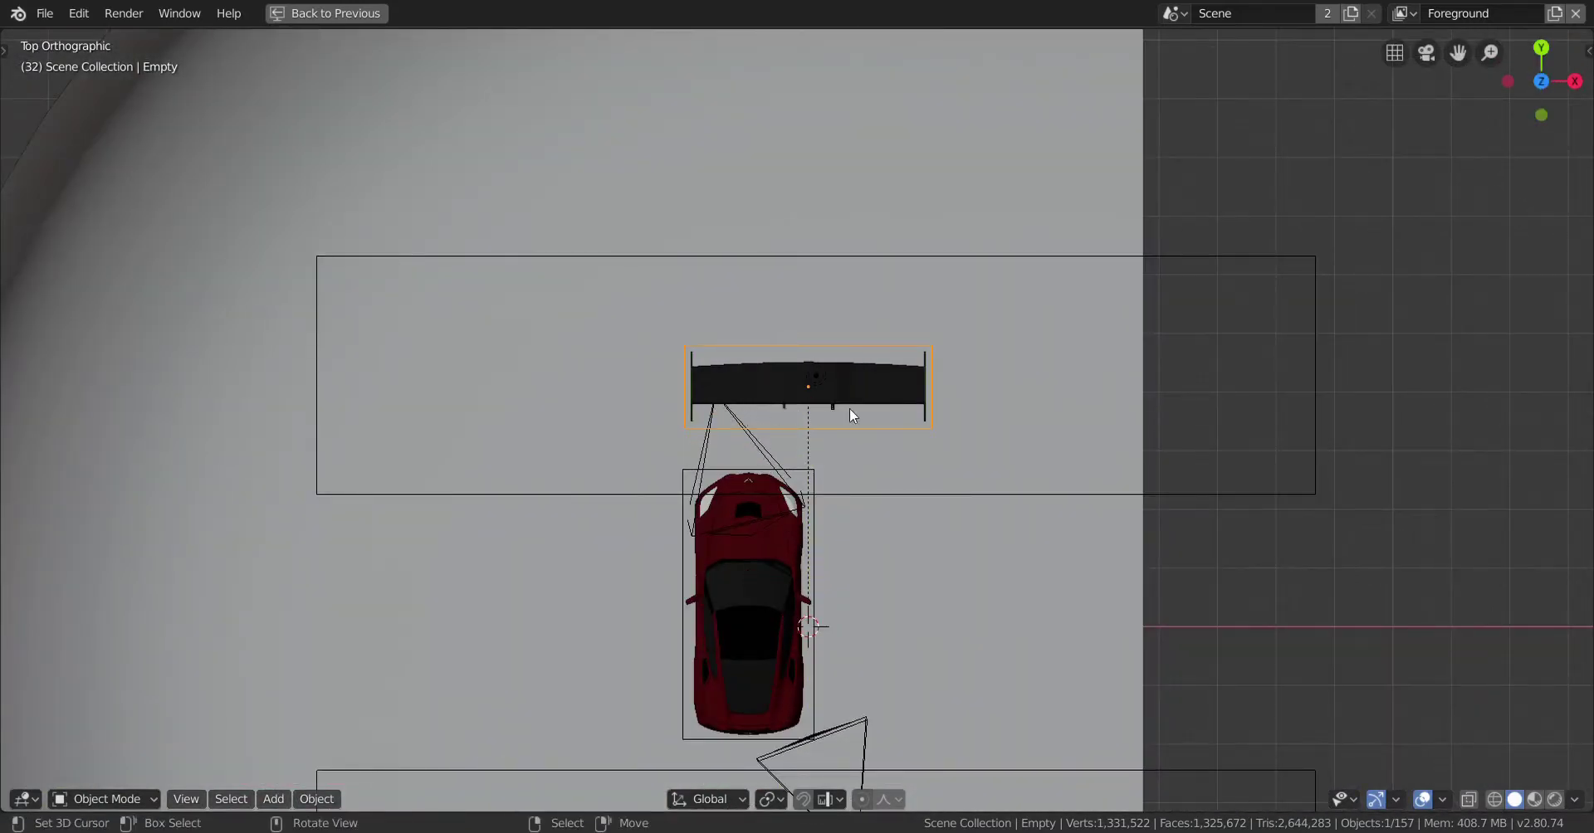
middle_click_drag(874, 455, 785, 436)
scroll(782, 433, "up", 3)
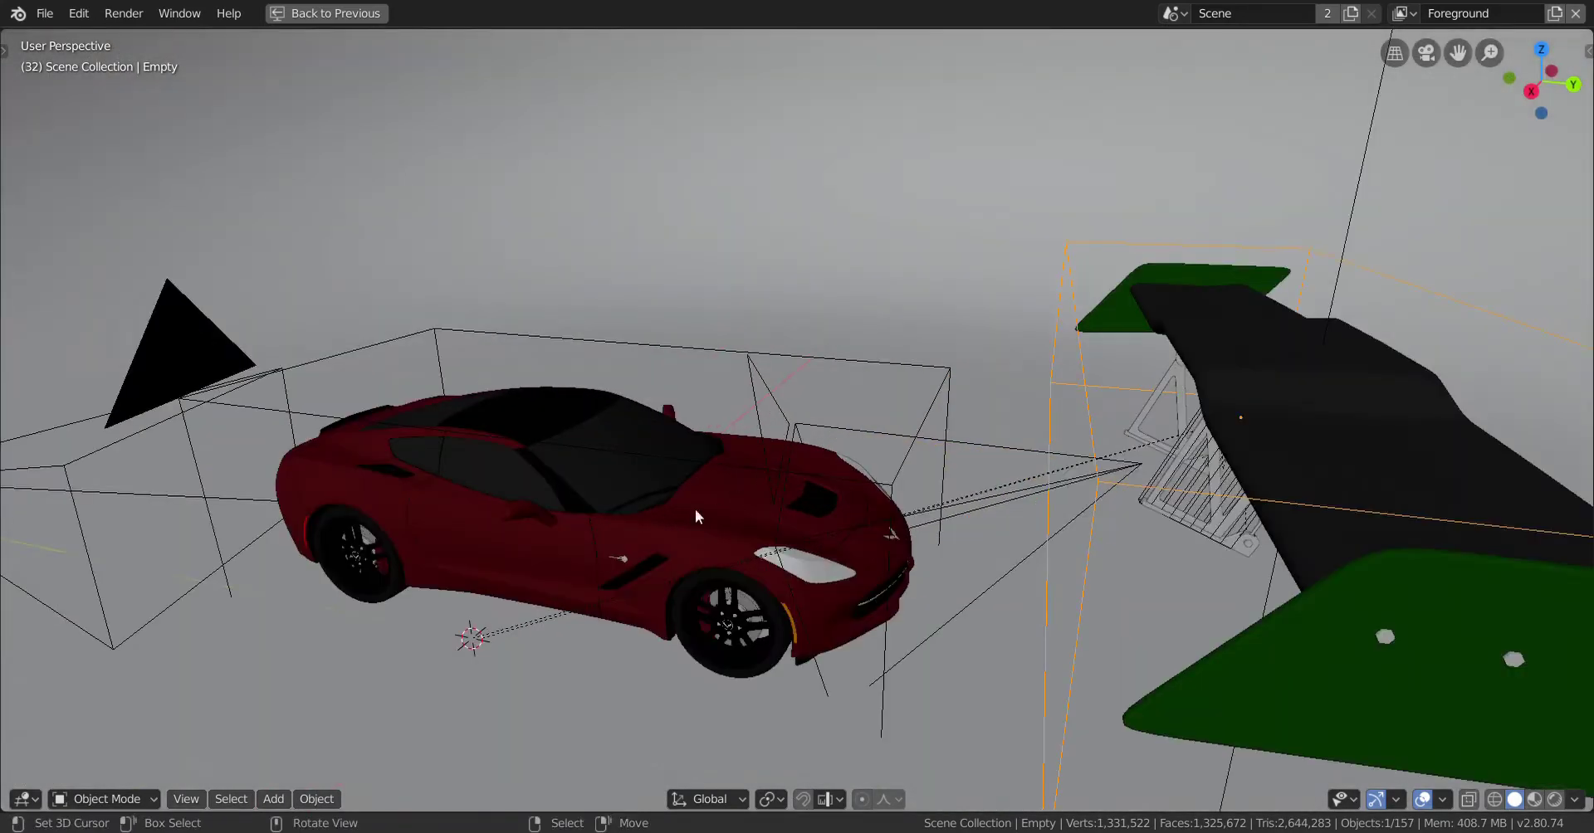
left_click(788, 355)
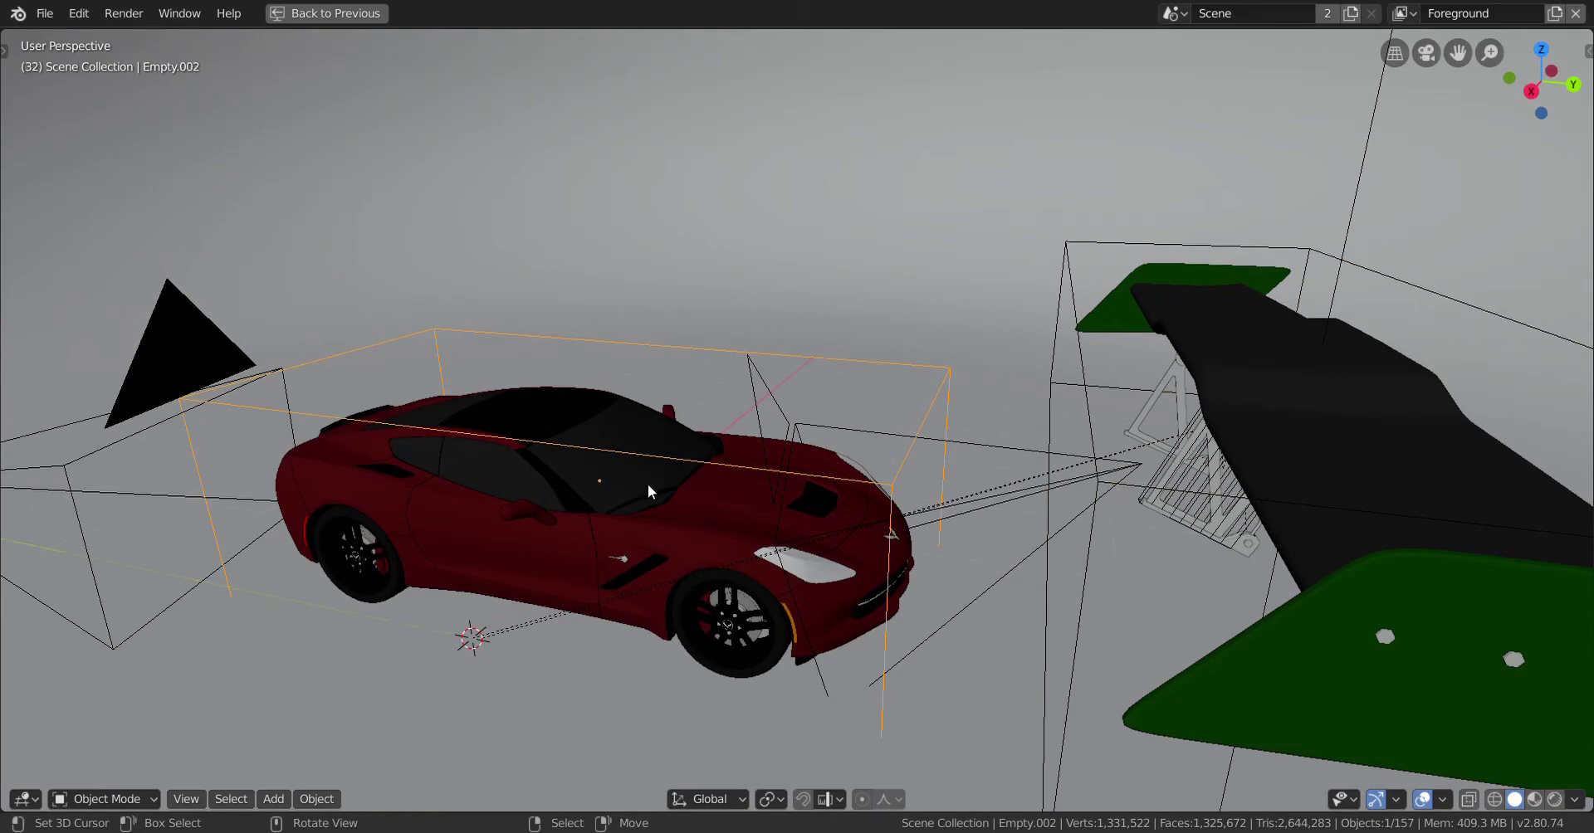
middle_click_drag(647, 492, 815, 461)
middle_click_drag(694, 498, 873, 479)
key("shift+s")
left_click(884, 593)
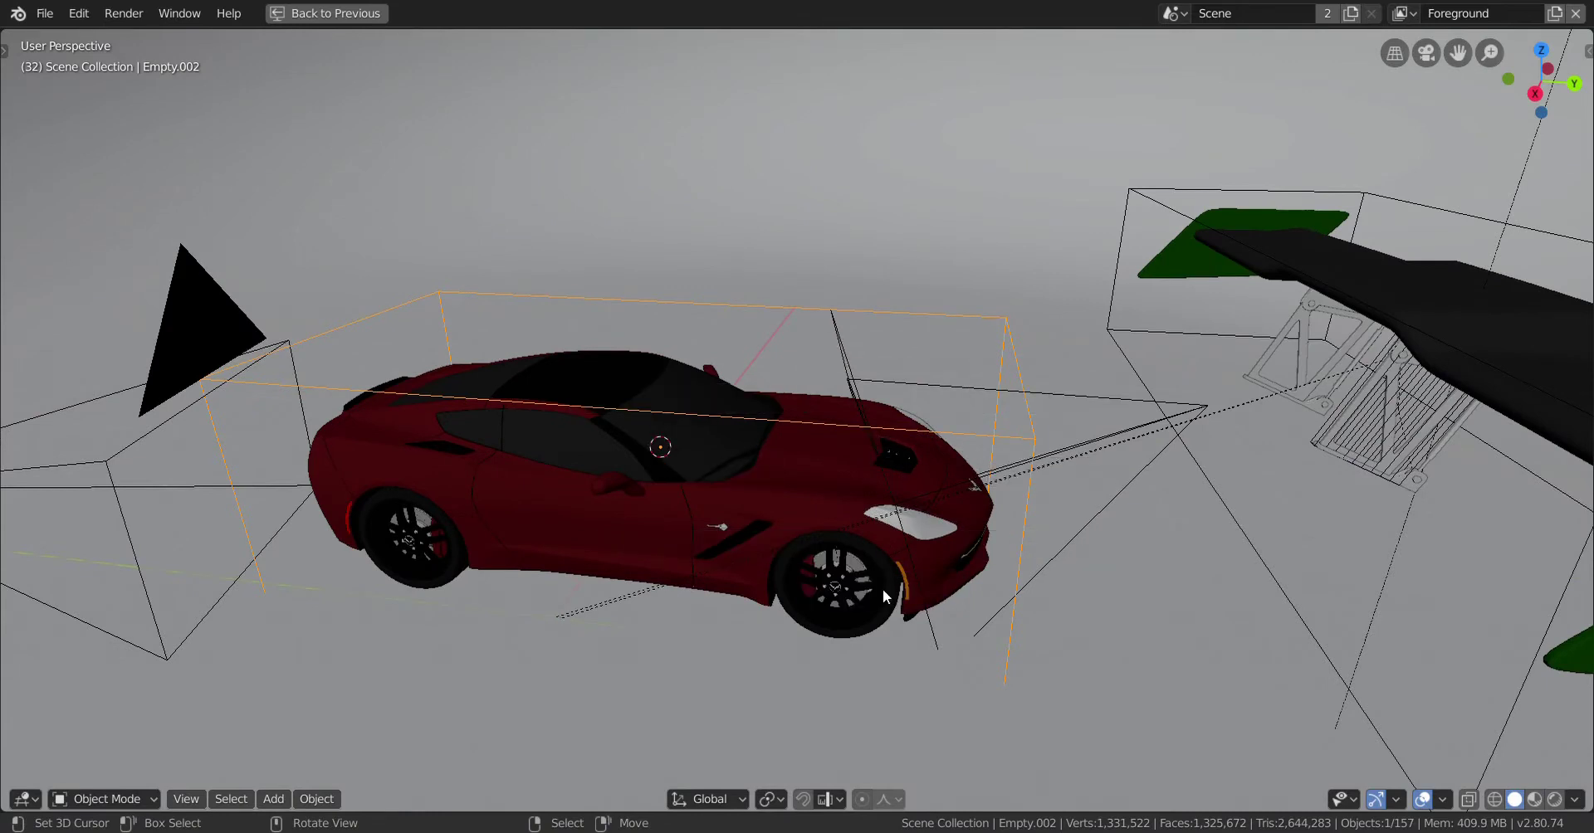
Step: Snap the rear wing's box-shaped empty to the 3D cursor at the car's centre
middle_click_drag(639, 438, 1048, 426)
right_click(1133, 379)
key("shift+s")
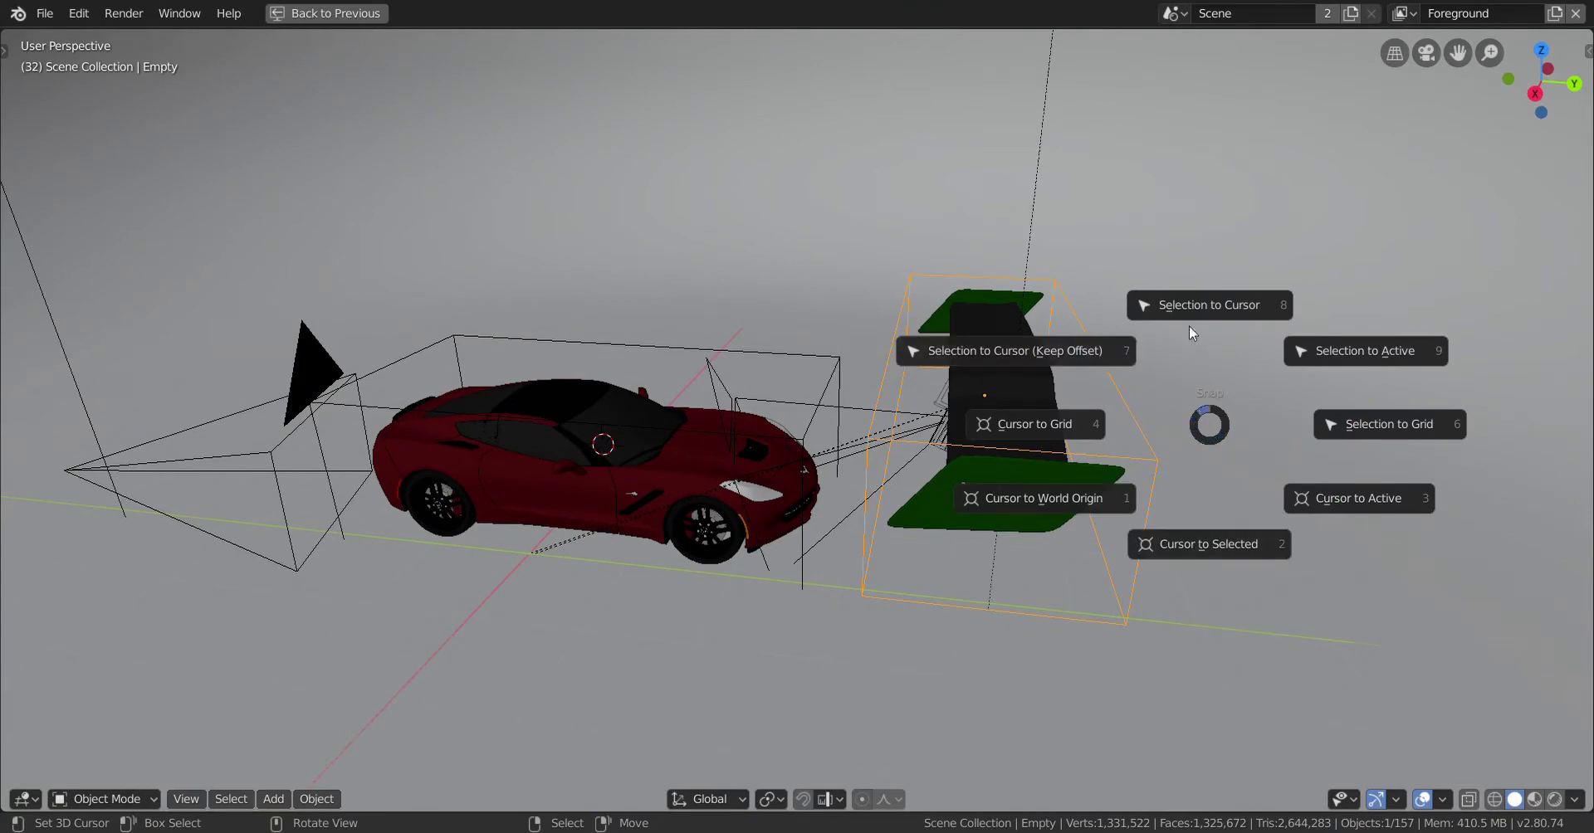
left_click(1214, 303)
scroll(745, 451, "up", 5)
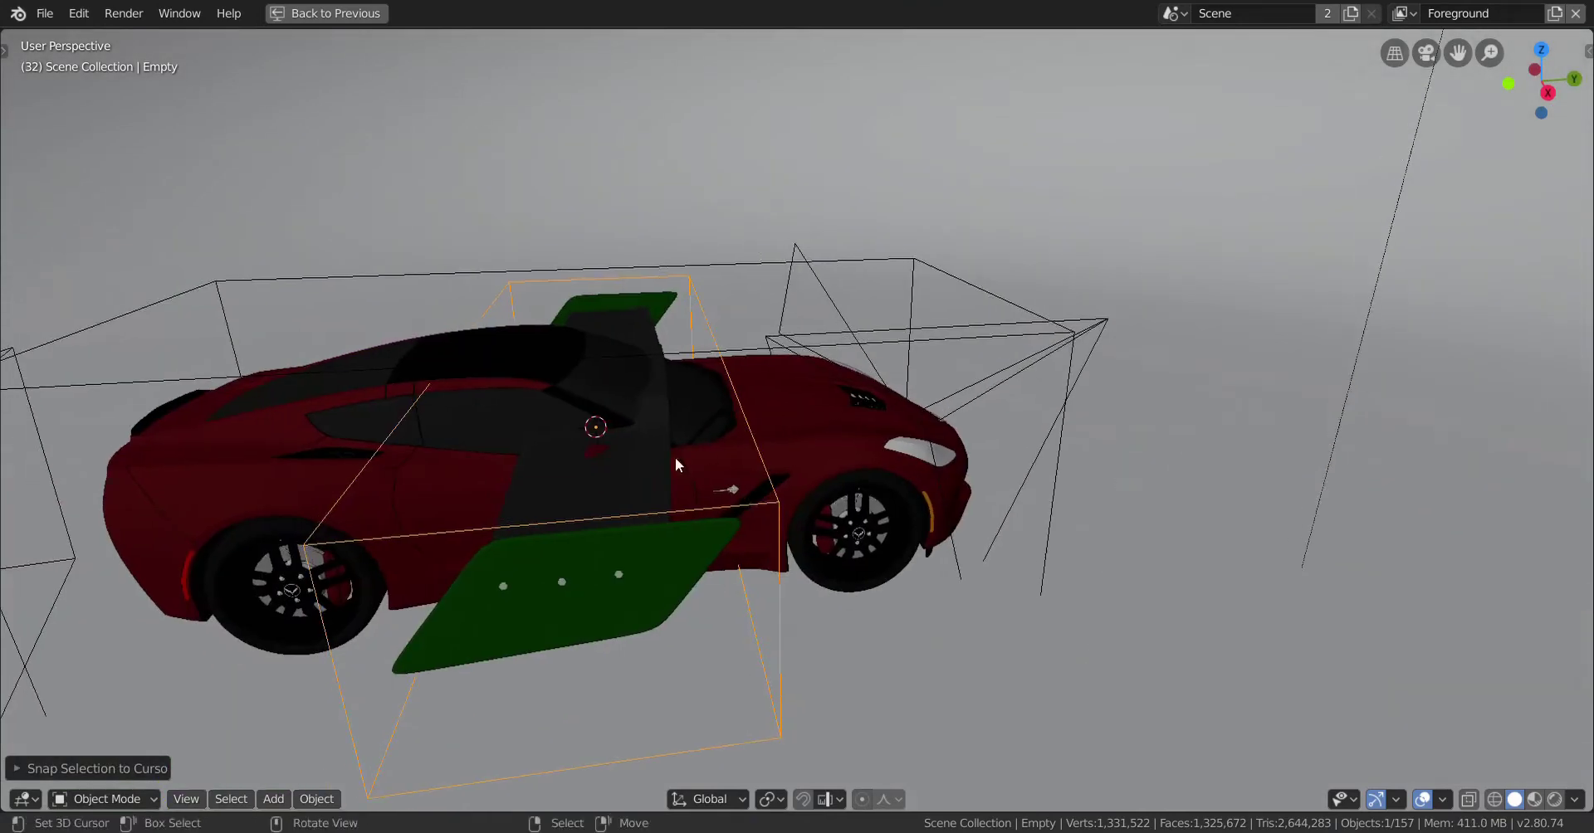
Step: Rotate the rear wing 180 degrees around the global Z axis
middle_click_drag(675, 456, 669, 495)
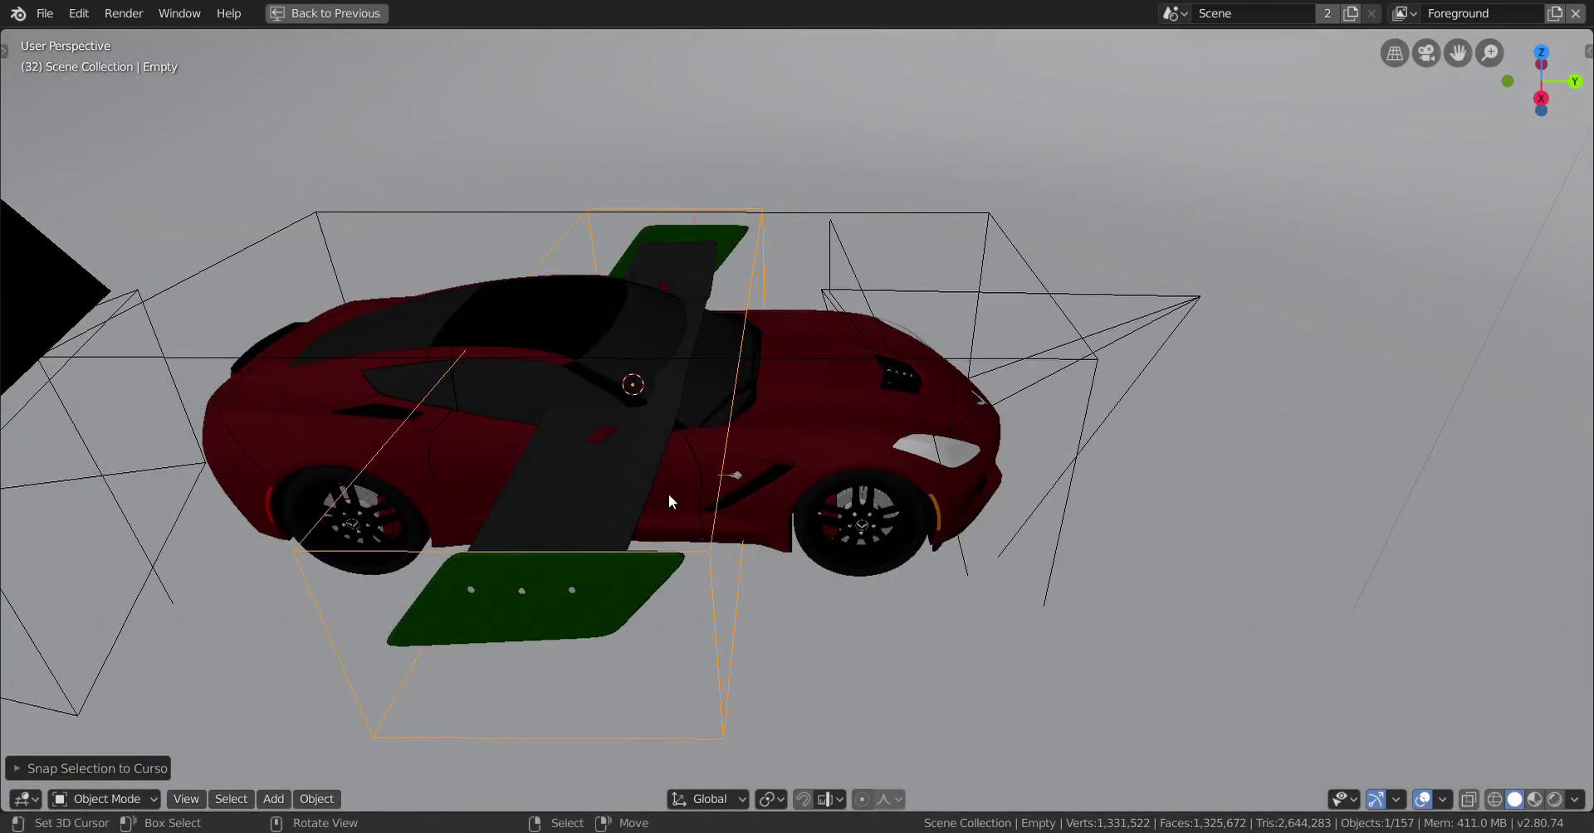
key("r")
type("z")
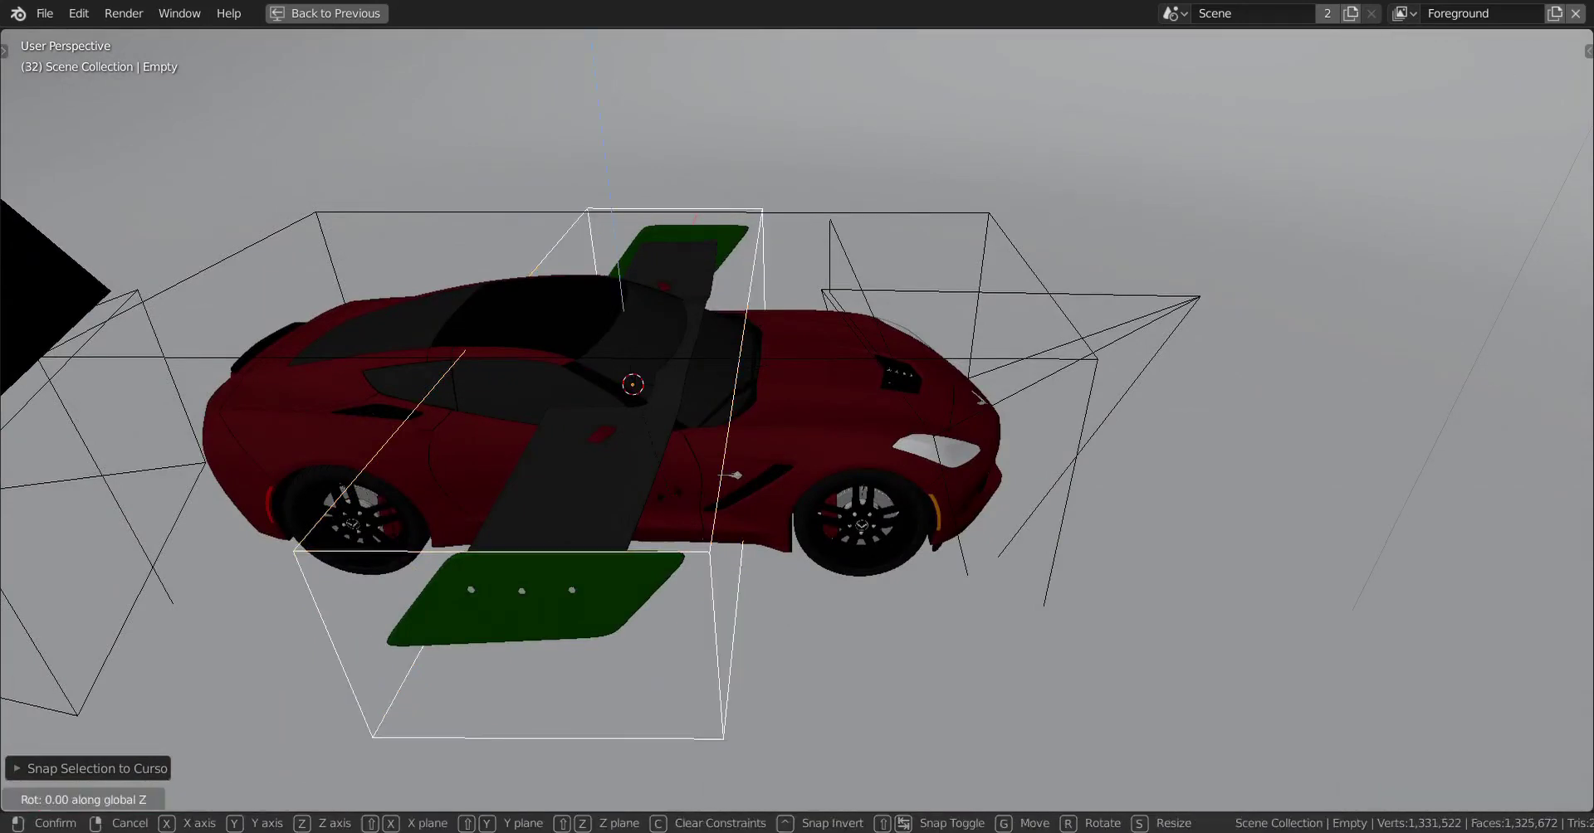
type("180")
key("Return")
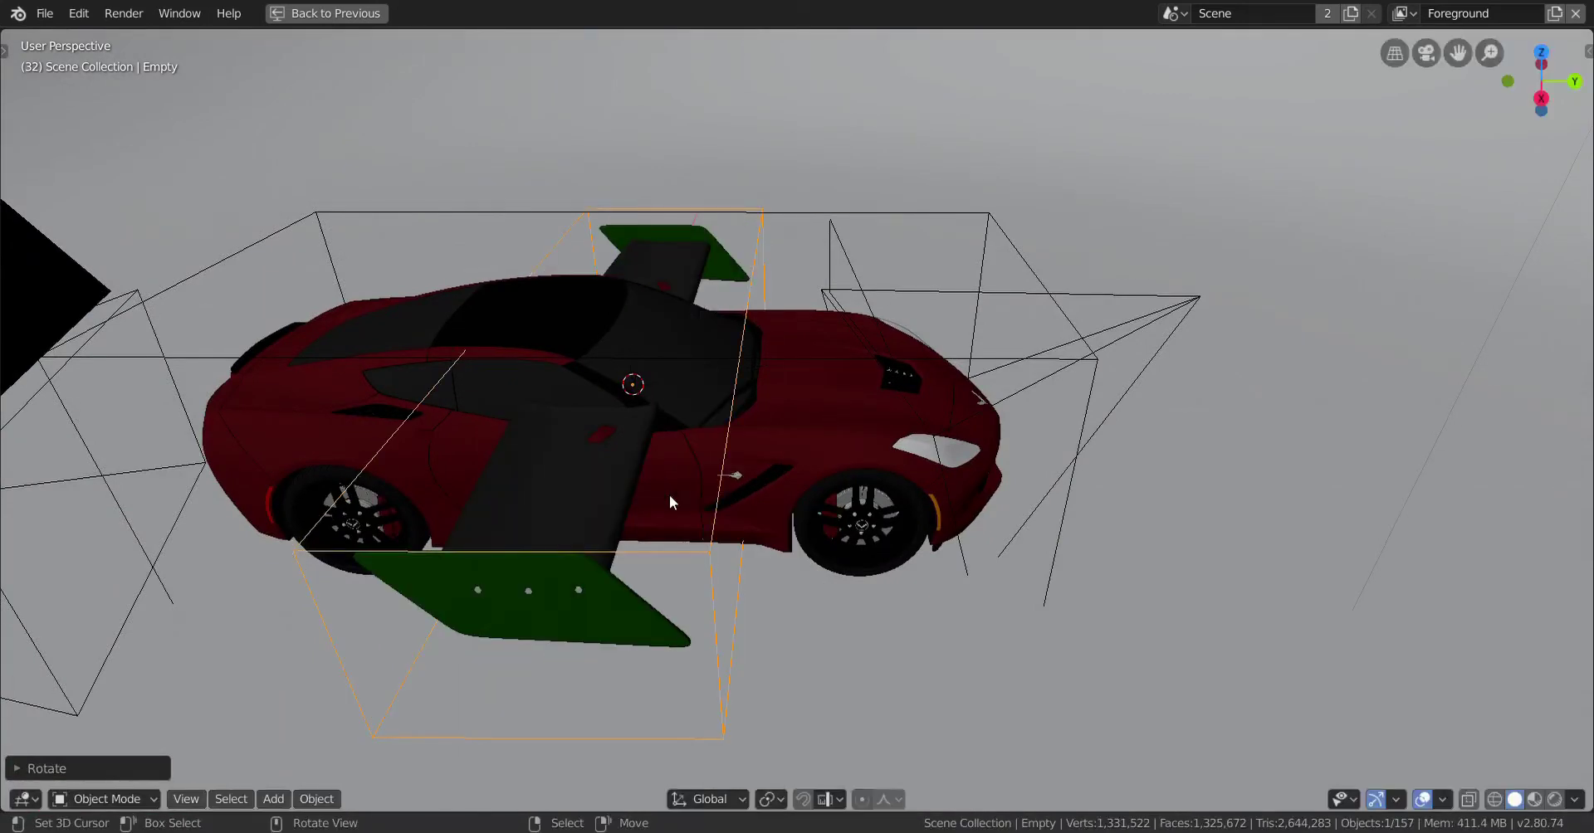
Step: Move the rear wing along the global Y axis to the rear end of the car in top view
middle_click_drag(669, 497, 575, 451)
middle_click_drag(785, 525, 503, 430)
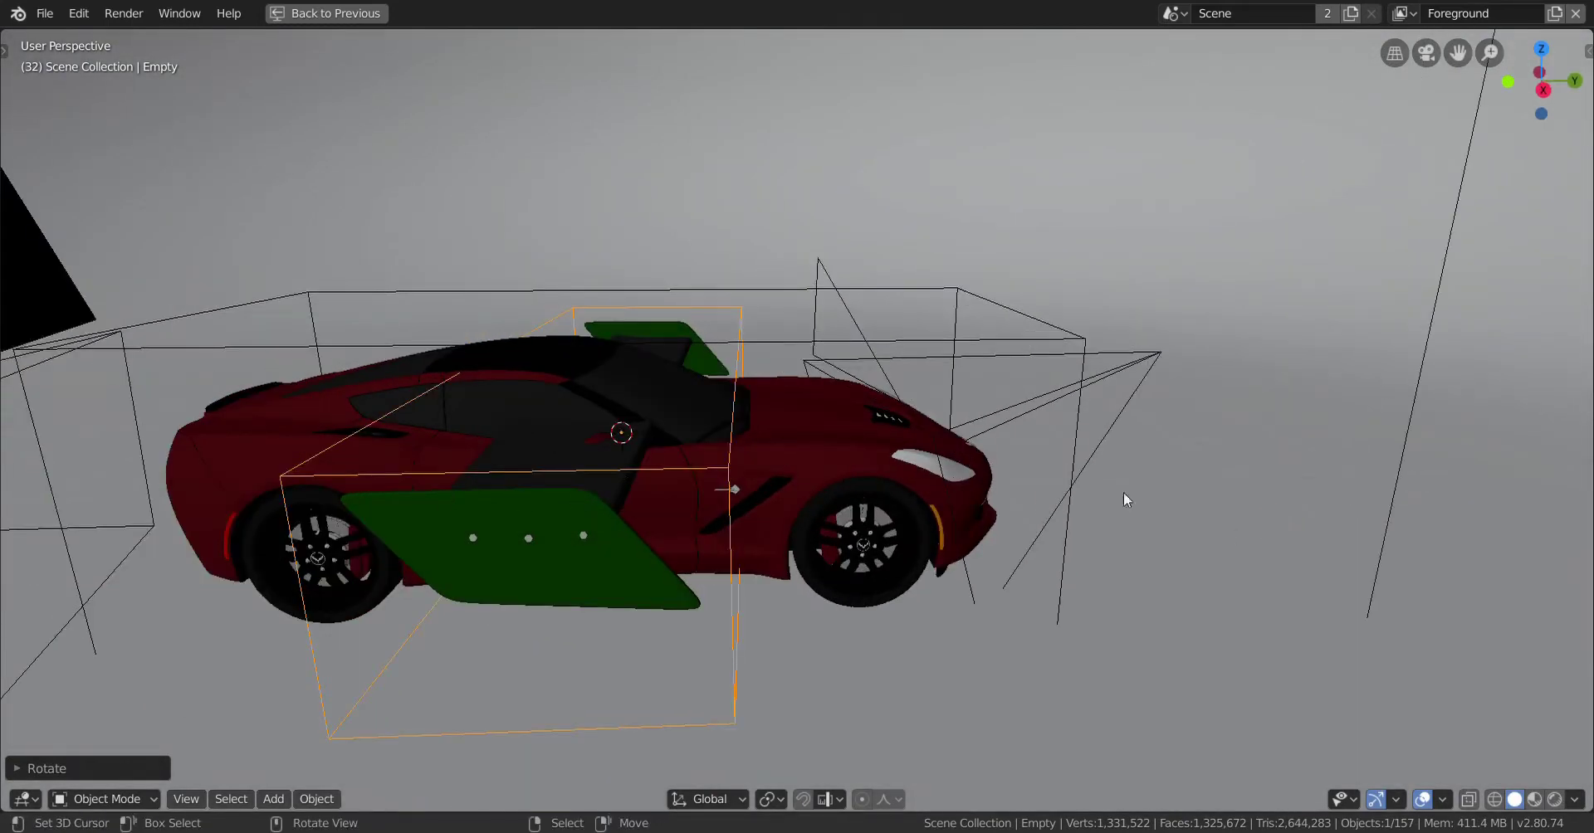
middle_click_drag(974, 497, 873, 536)
key("KP_7")
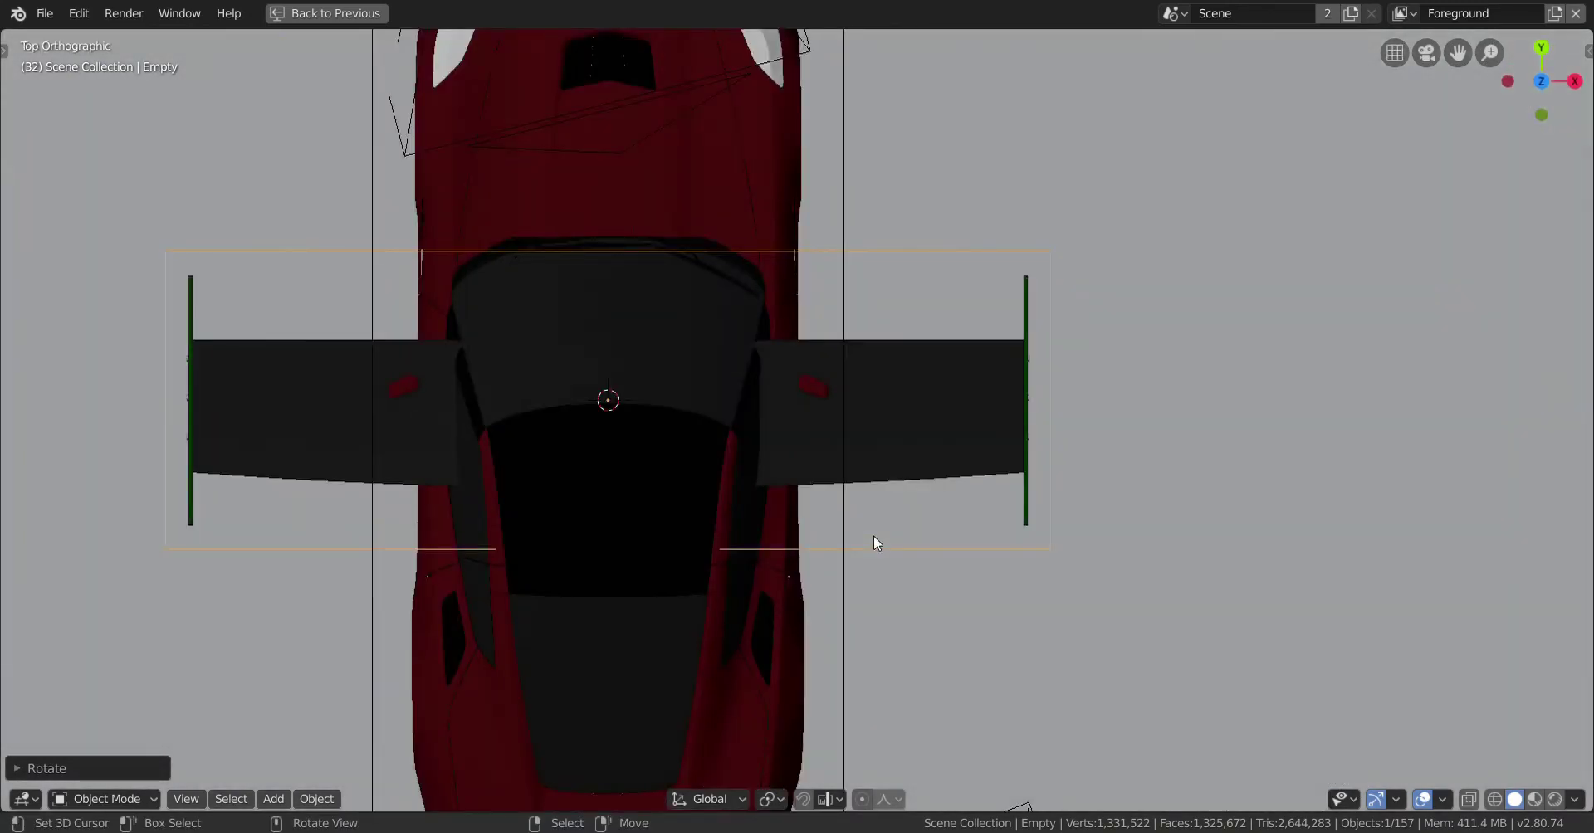
key("KP_5")
key("KP_5")
scroll(873, 535, "down", 4)
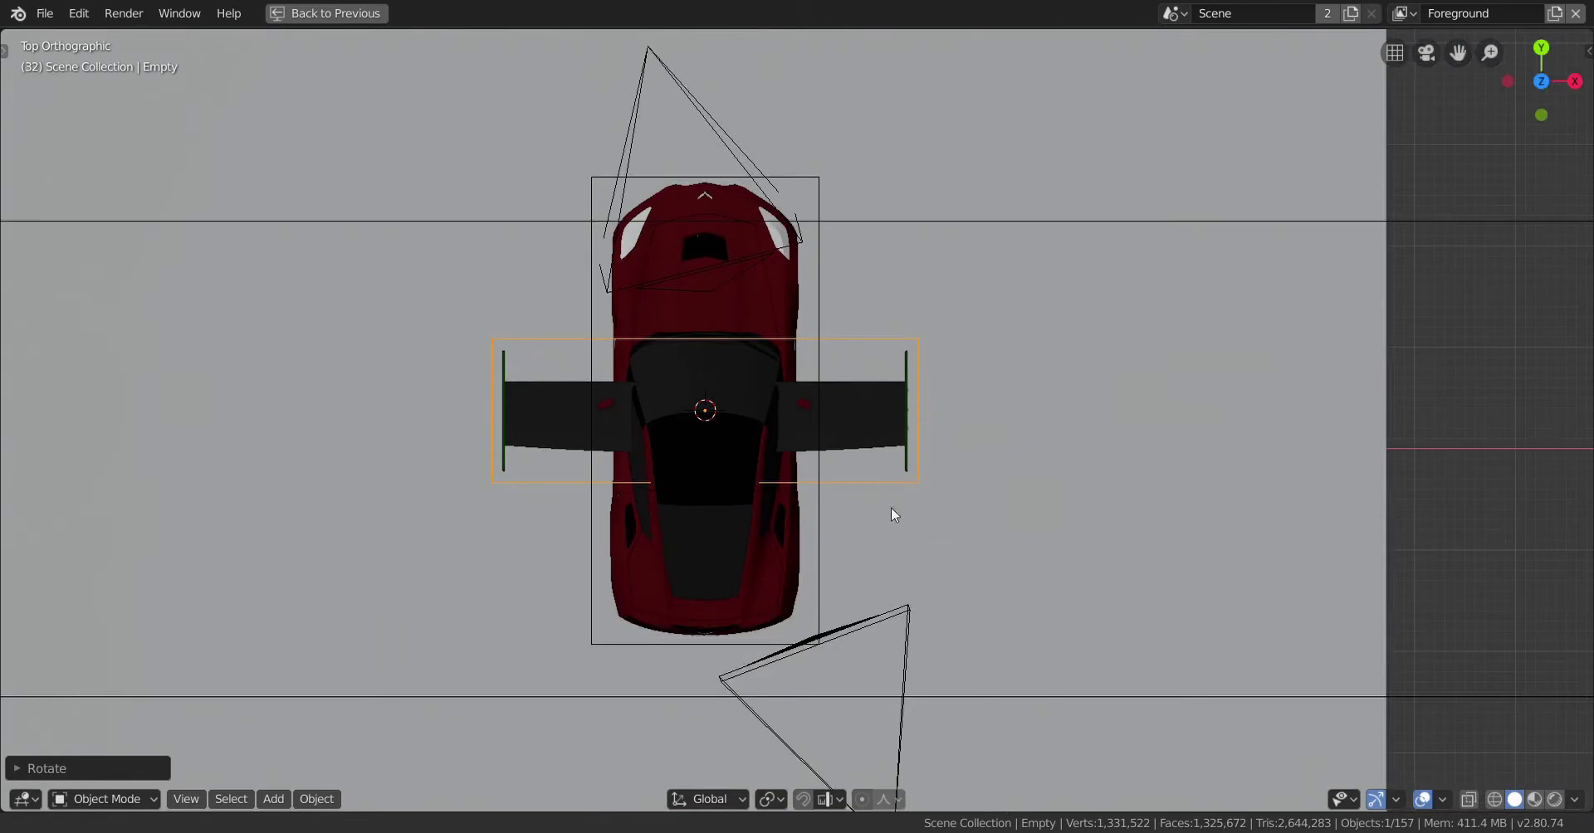
scroll(891, 519, "up", 2)
middle_click_drag(909, 623, 945, 533, "shift")
scroll(996, 523, "up", 1)
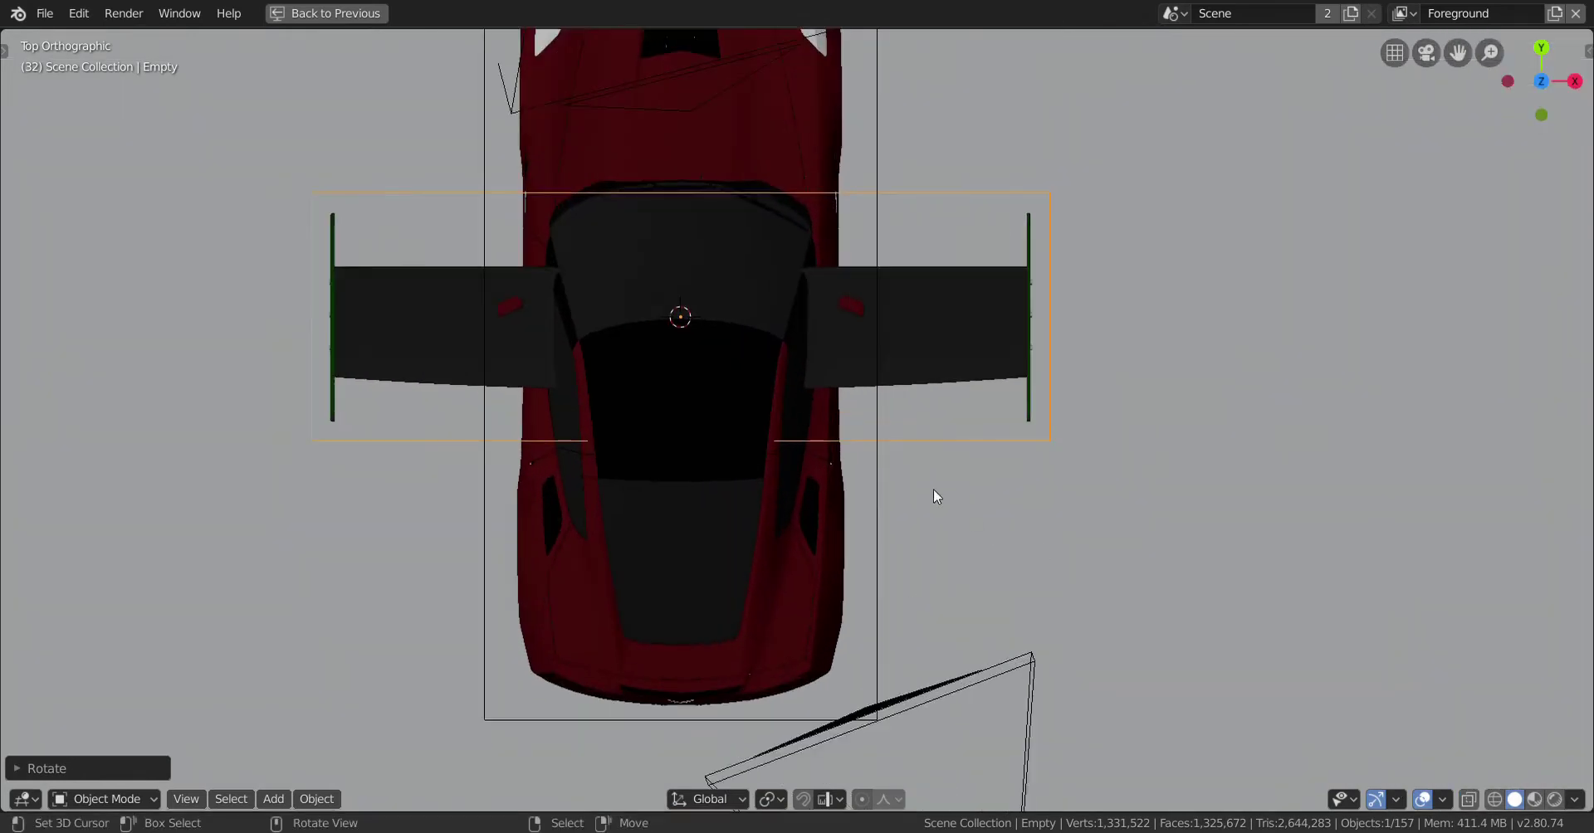
key("g")
key("y")
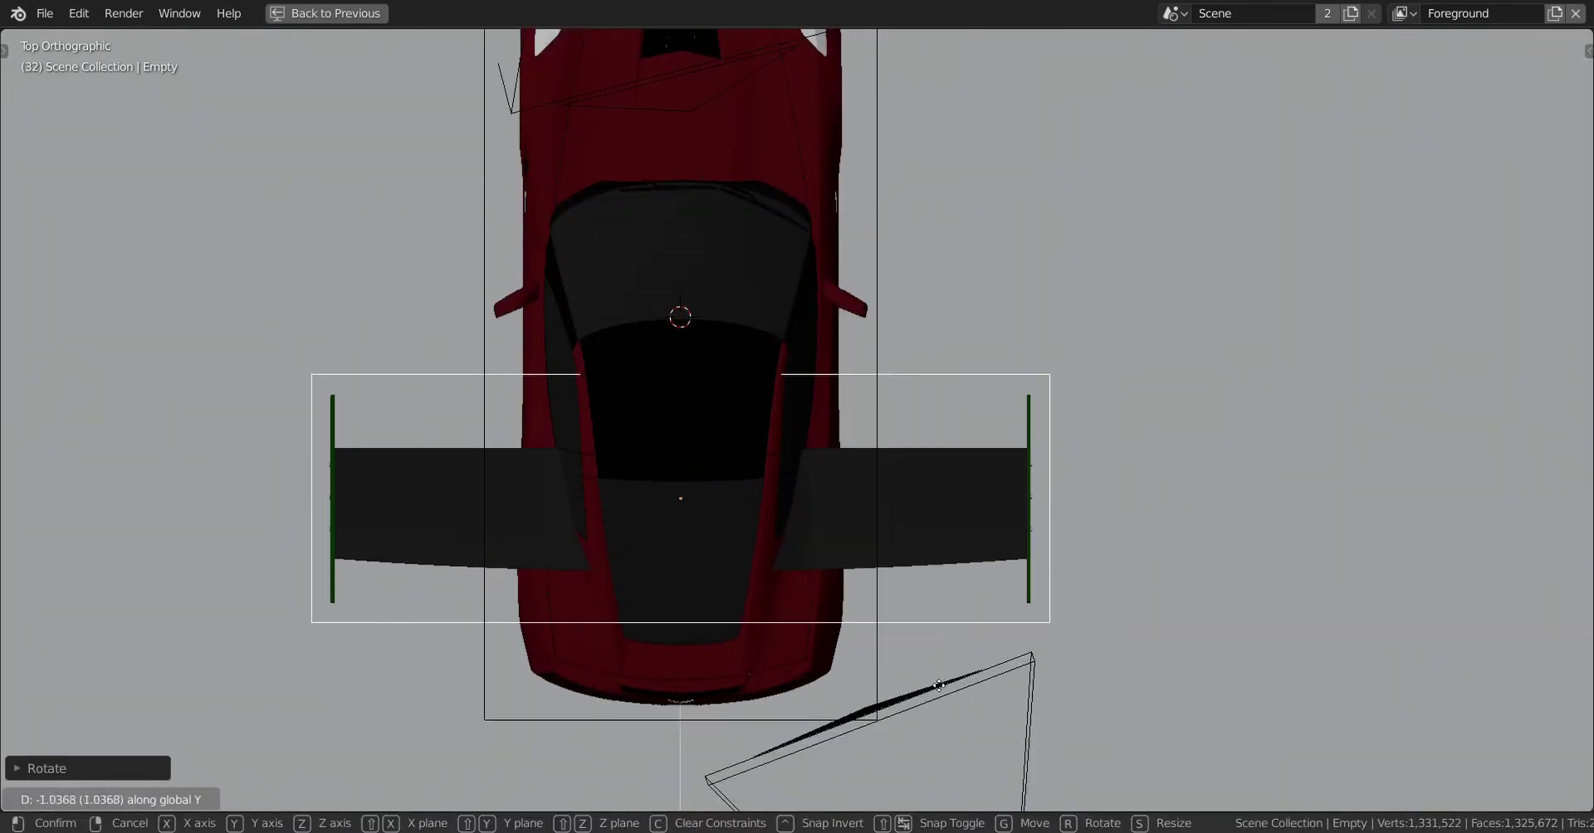
left_click(943, 780)
Step: Scale the rear wing down to slightly under half its size so it roughly matches the car's rear width
key("s")
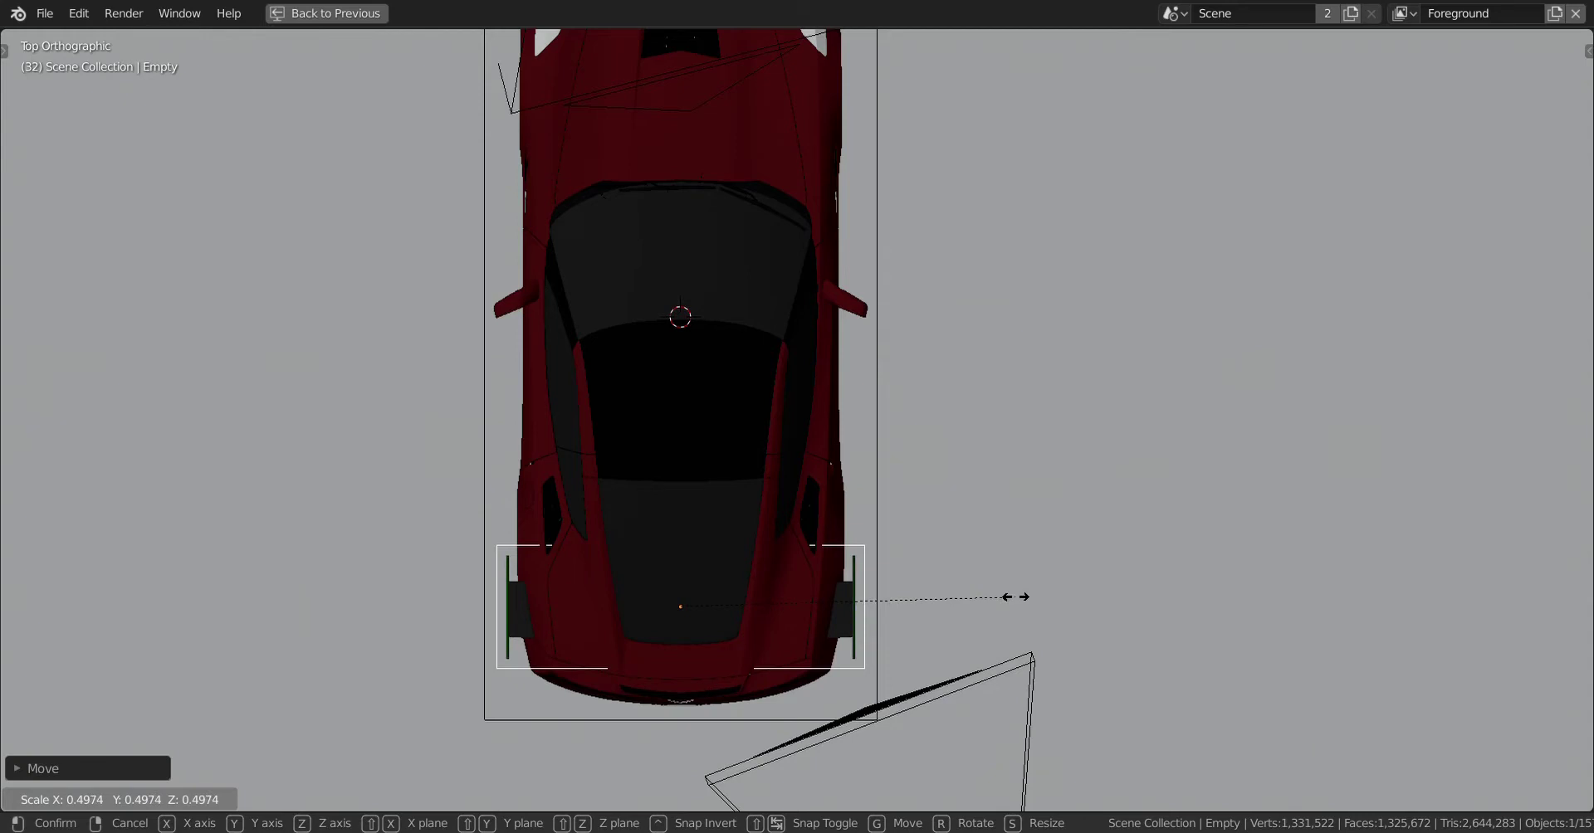
left_click(1014, 596)
middle_click_drag(1035, 594, 1129, 575)
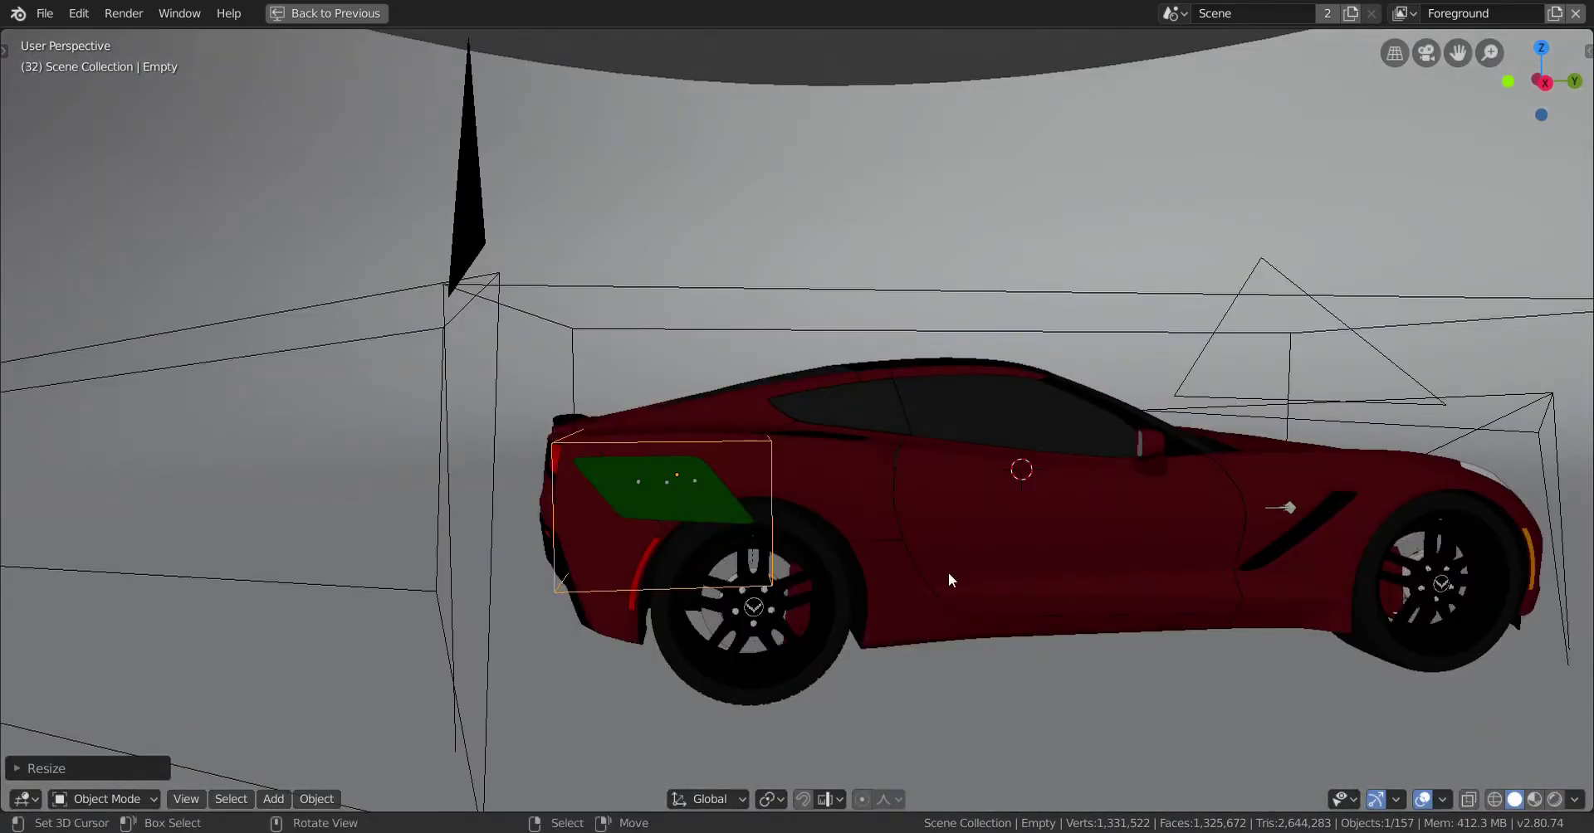
middle_click_drag(948, 571, 1046, 645)
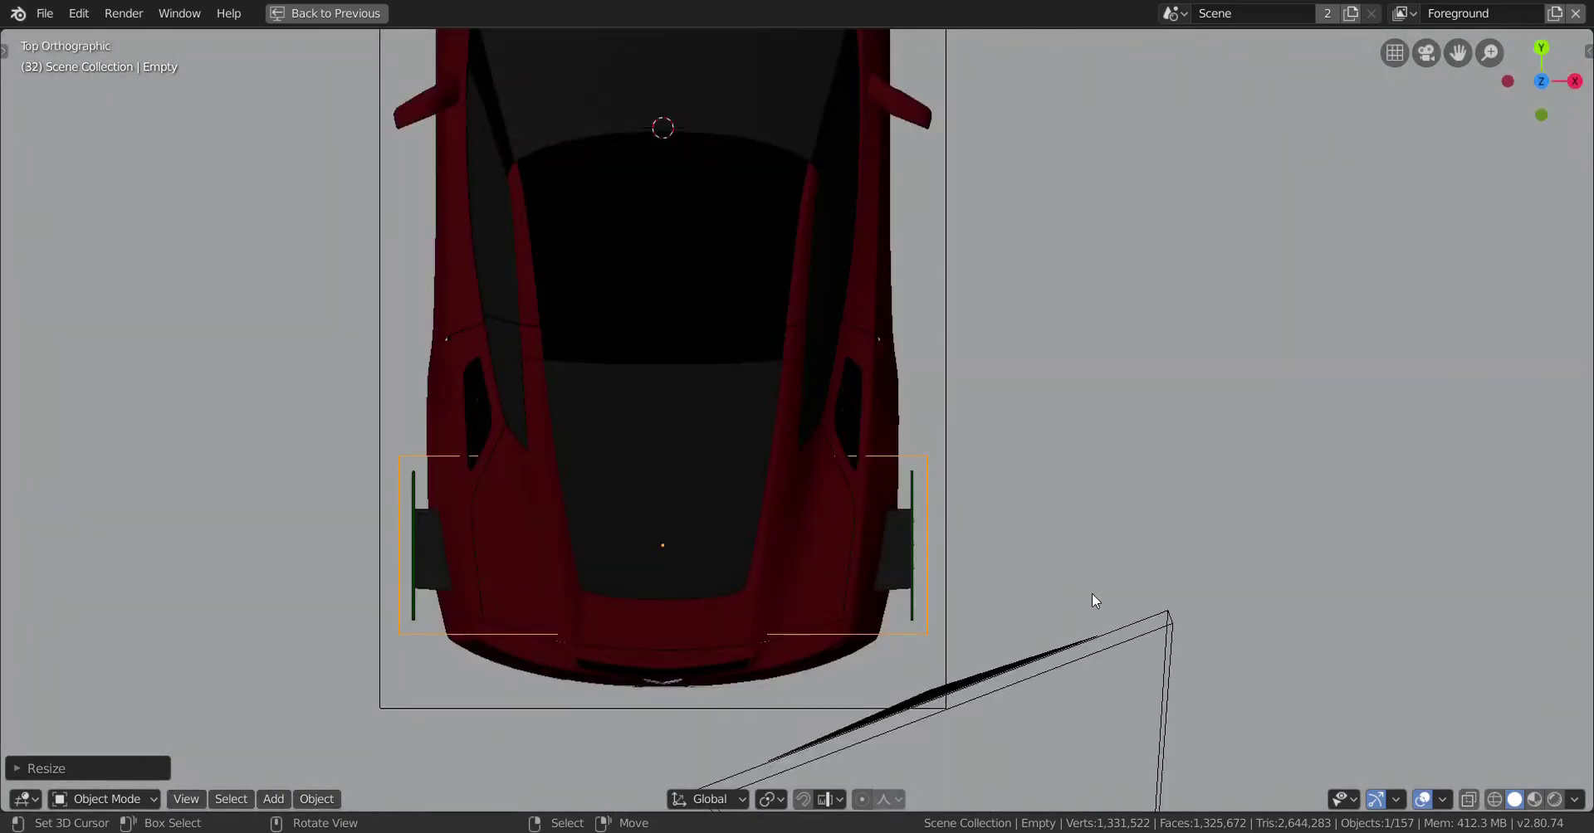
key("s")
left_click(1041, 588)
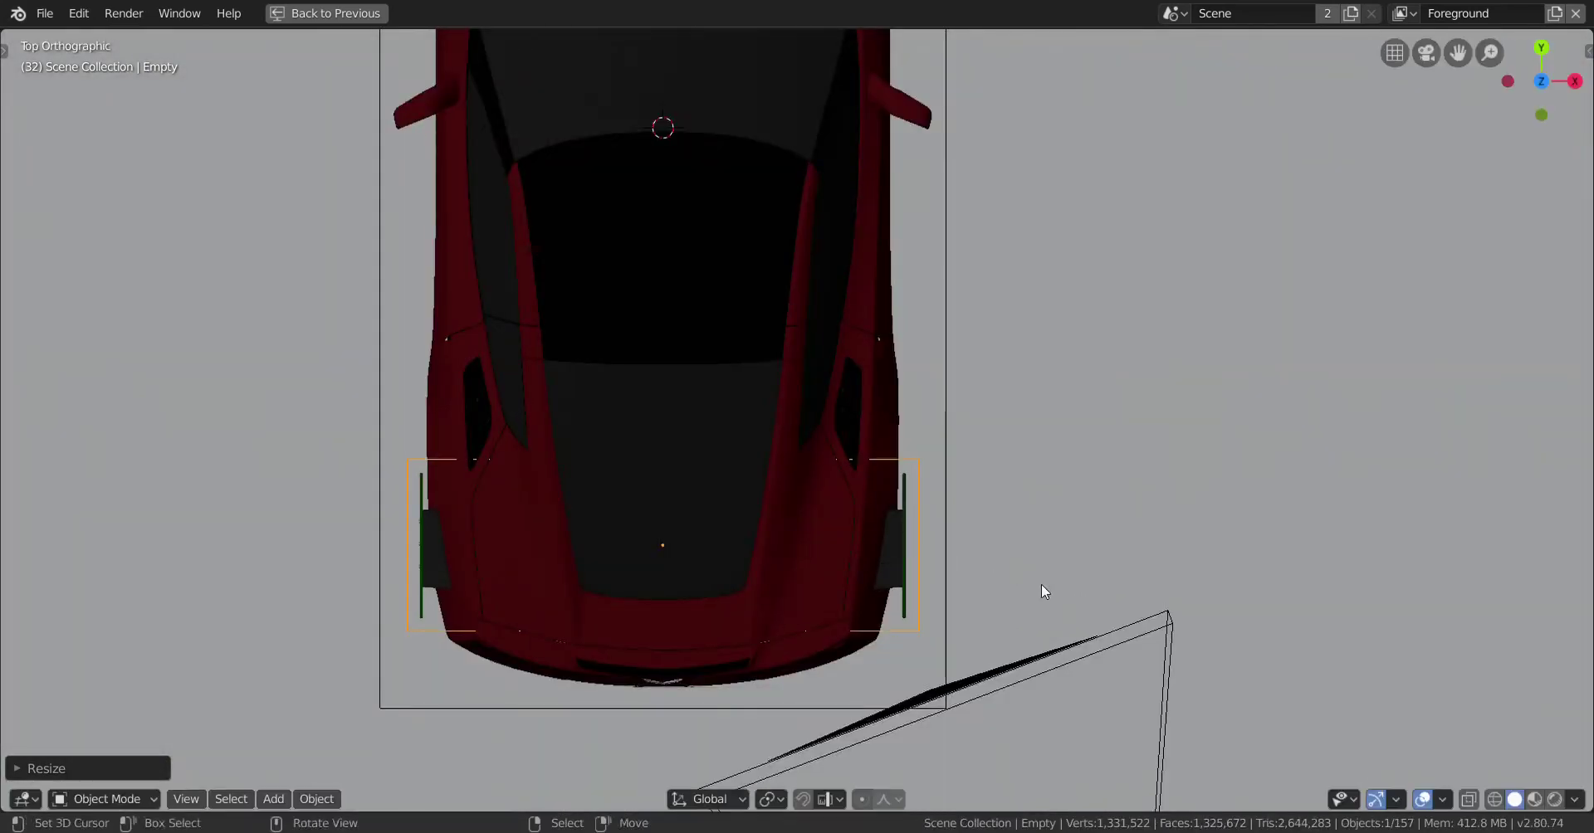
Step: Raise the rear wing about 0.53 along the global Z axis so it sits above the car's rear deck
middle_click_drag(1043, 591, 973, 571)
scroll(968, 533, "down", 5)
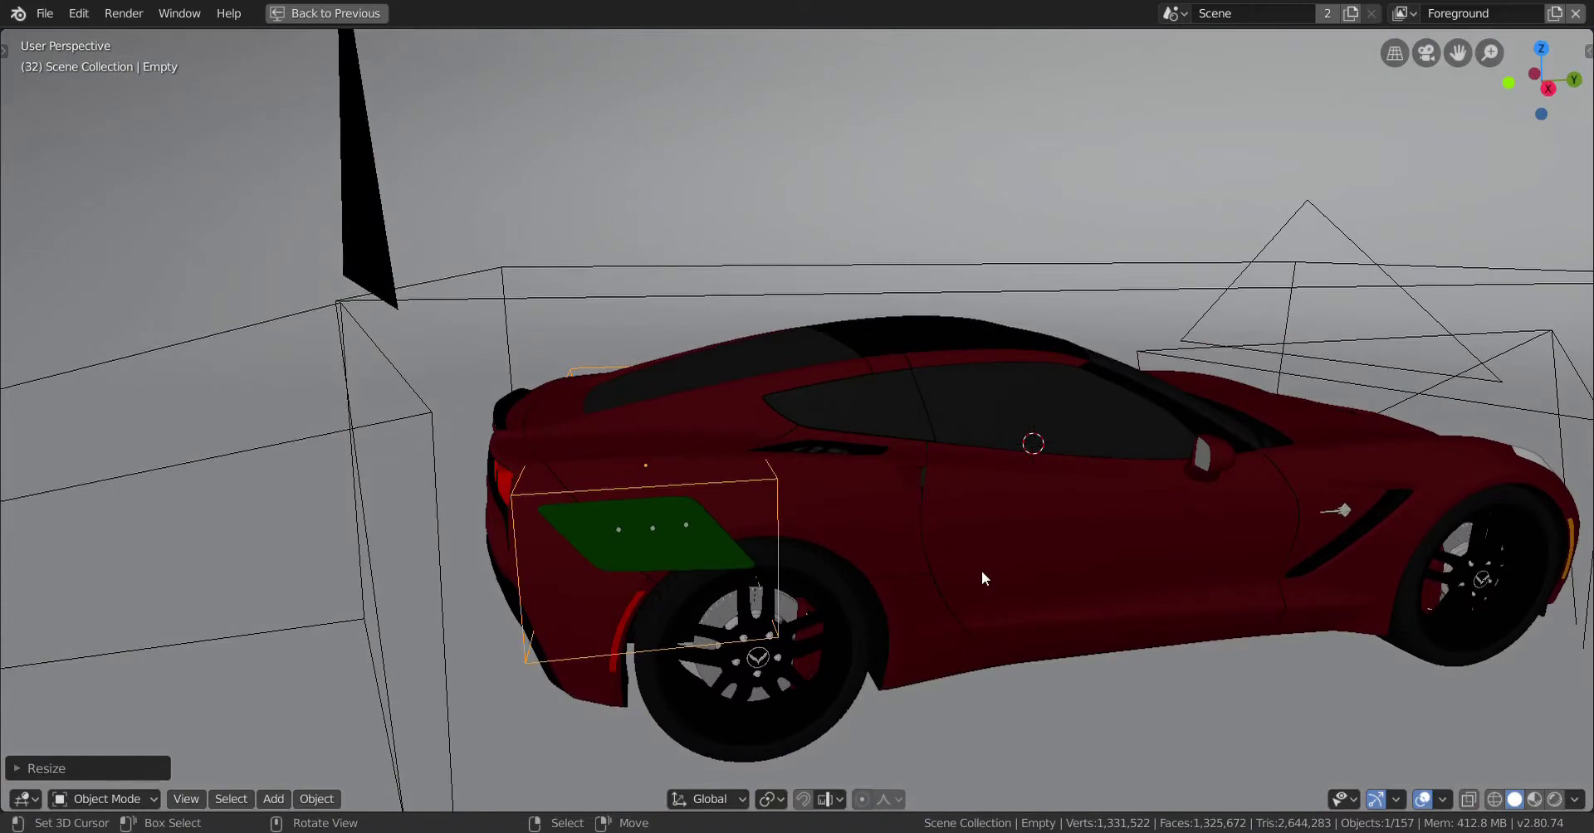
key("g")
key("z")
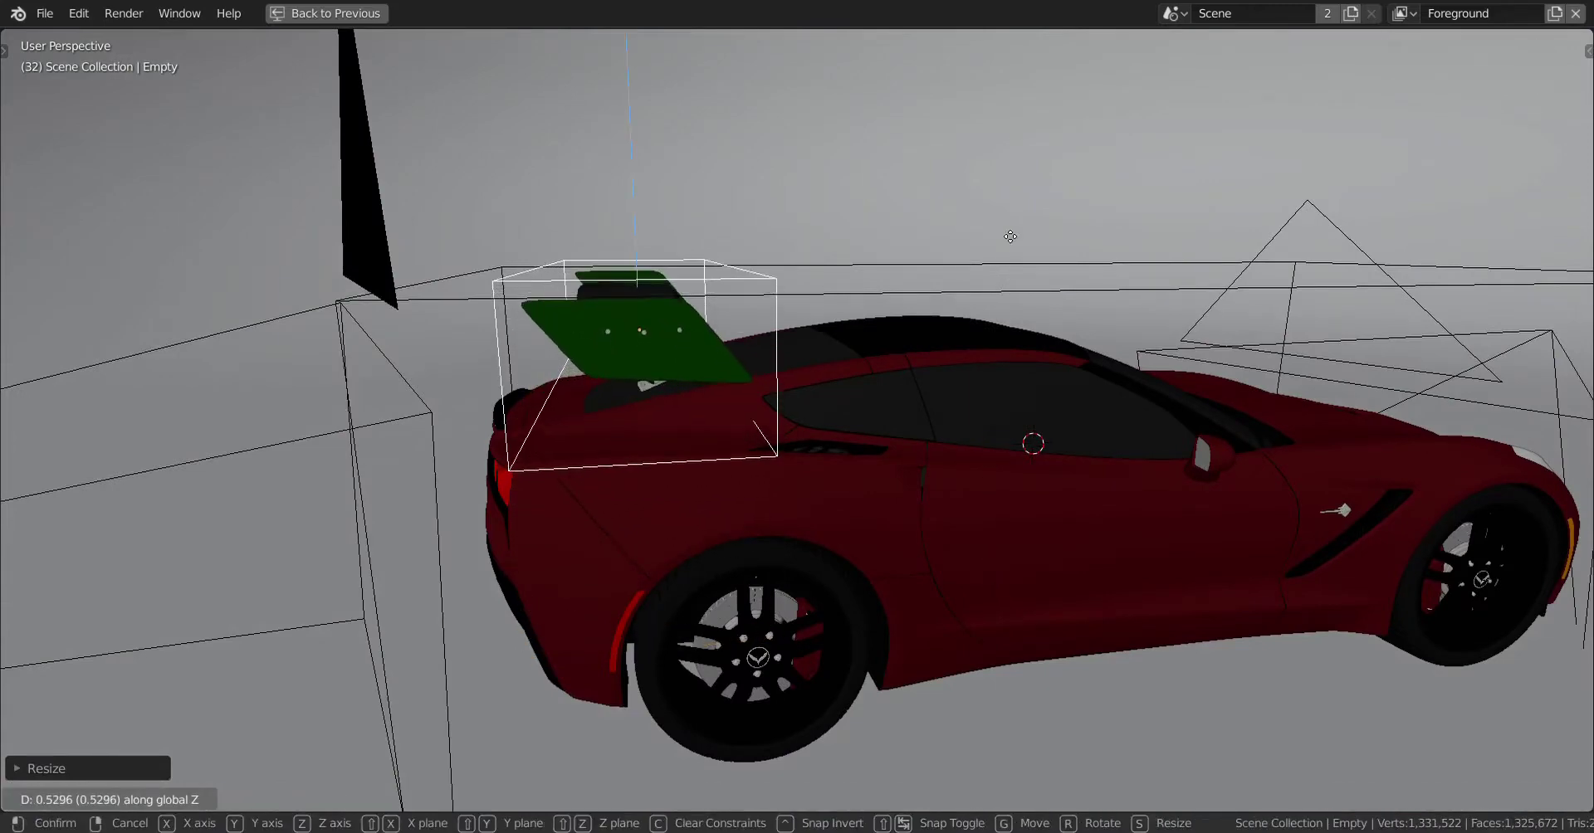
left_click(1007, 236)
Step: Examine the rear wing's height and mounts against the rear deck in a close right orthographic view
middle_click_drag(780, 440, 1011, 452, "shift")
scroll(871, 456, "up", 4)
scroll(1009, 444, "down", 6)
middle_click_drag(814, 470, 679, 456)
key("ctrl+KP_3")
key("ctrl+KP_1")
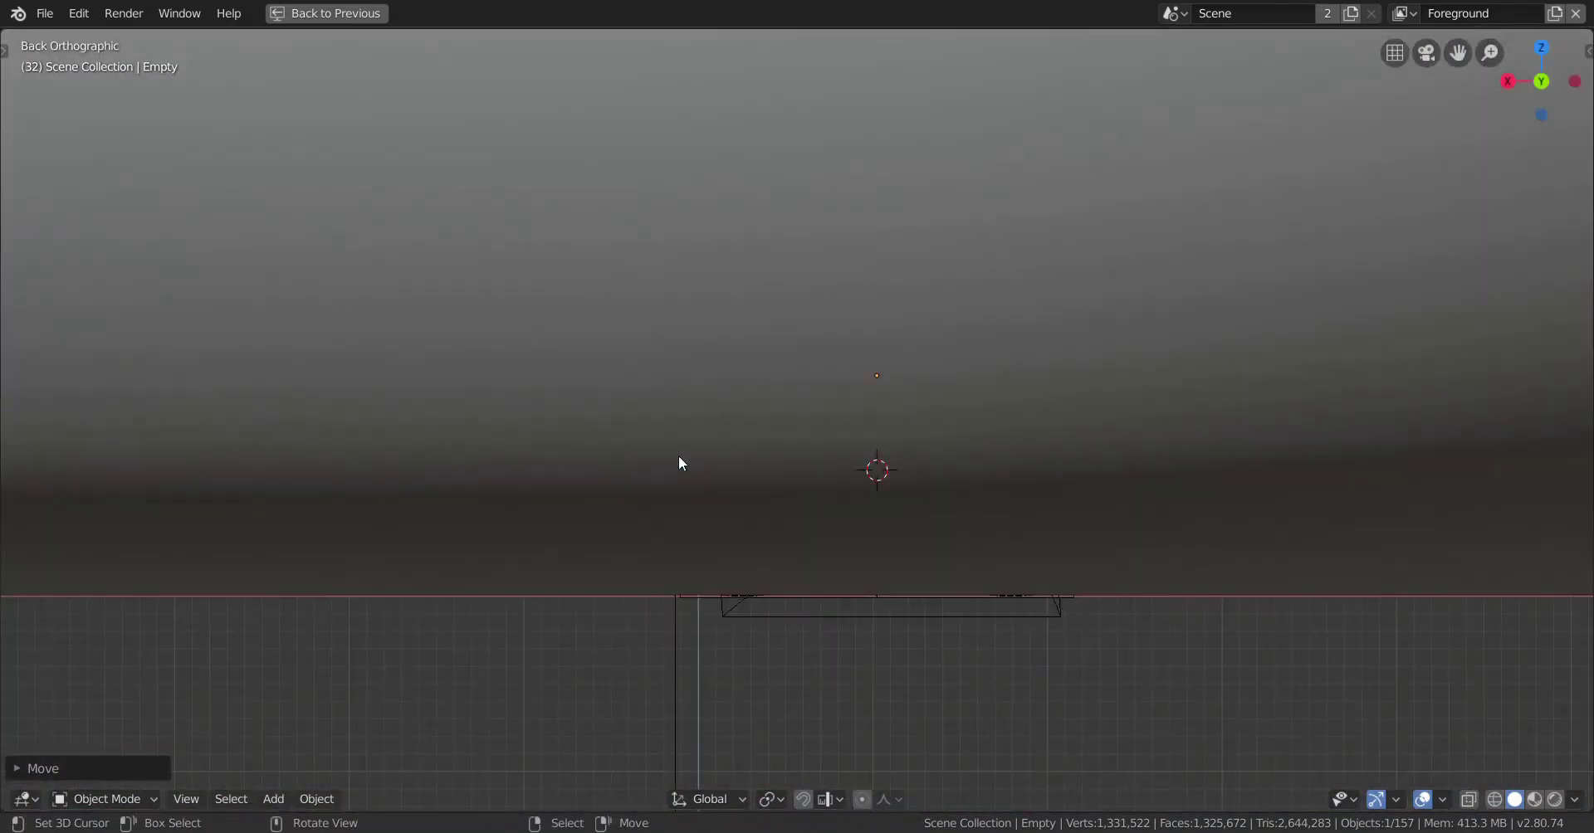
key("KP_1")
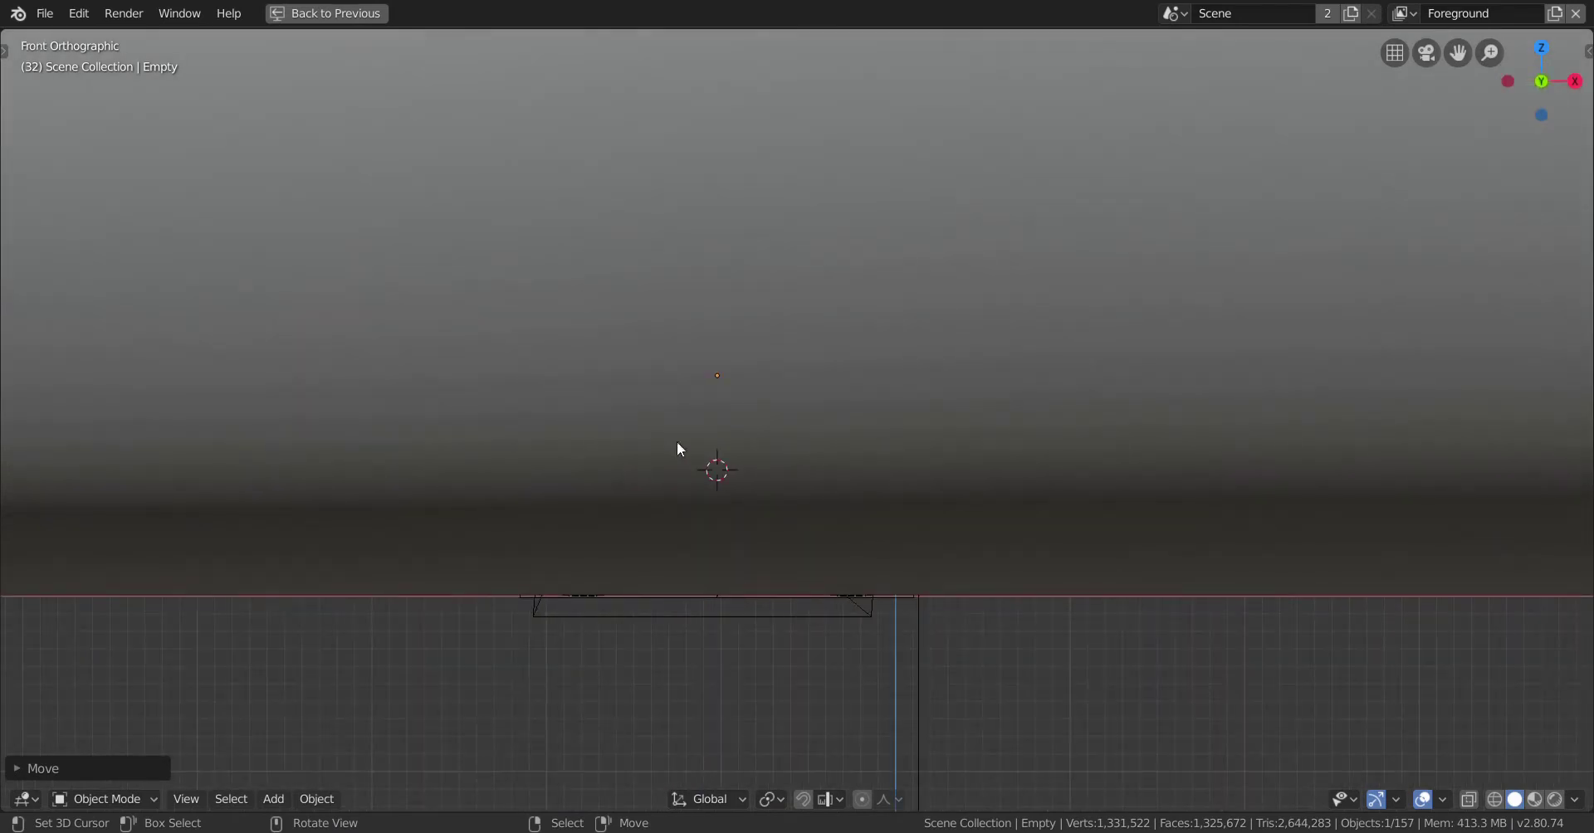
key("KP_3")
middle_click_drag(744, 615, 719, 615, "shift")
key("KP_Decimal")
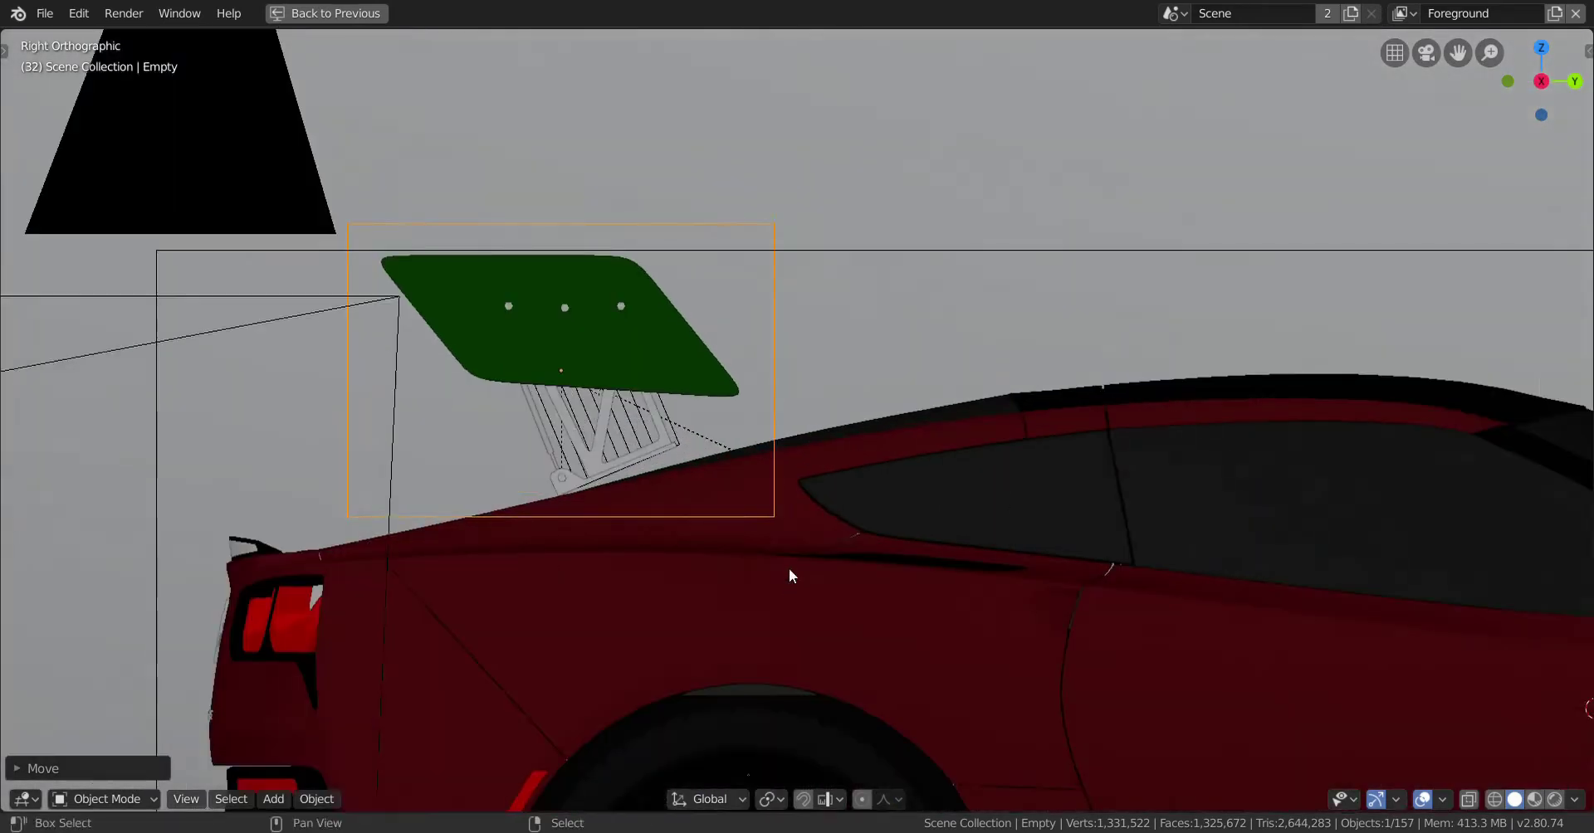
middle_click_drag(775, 495, 860, 495, "shift")
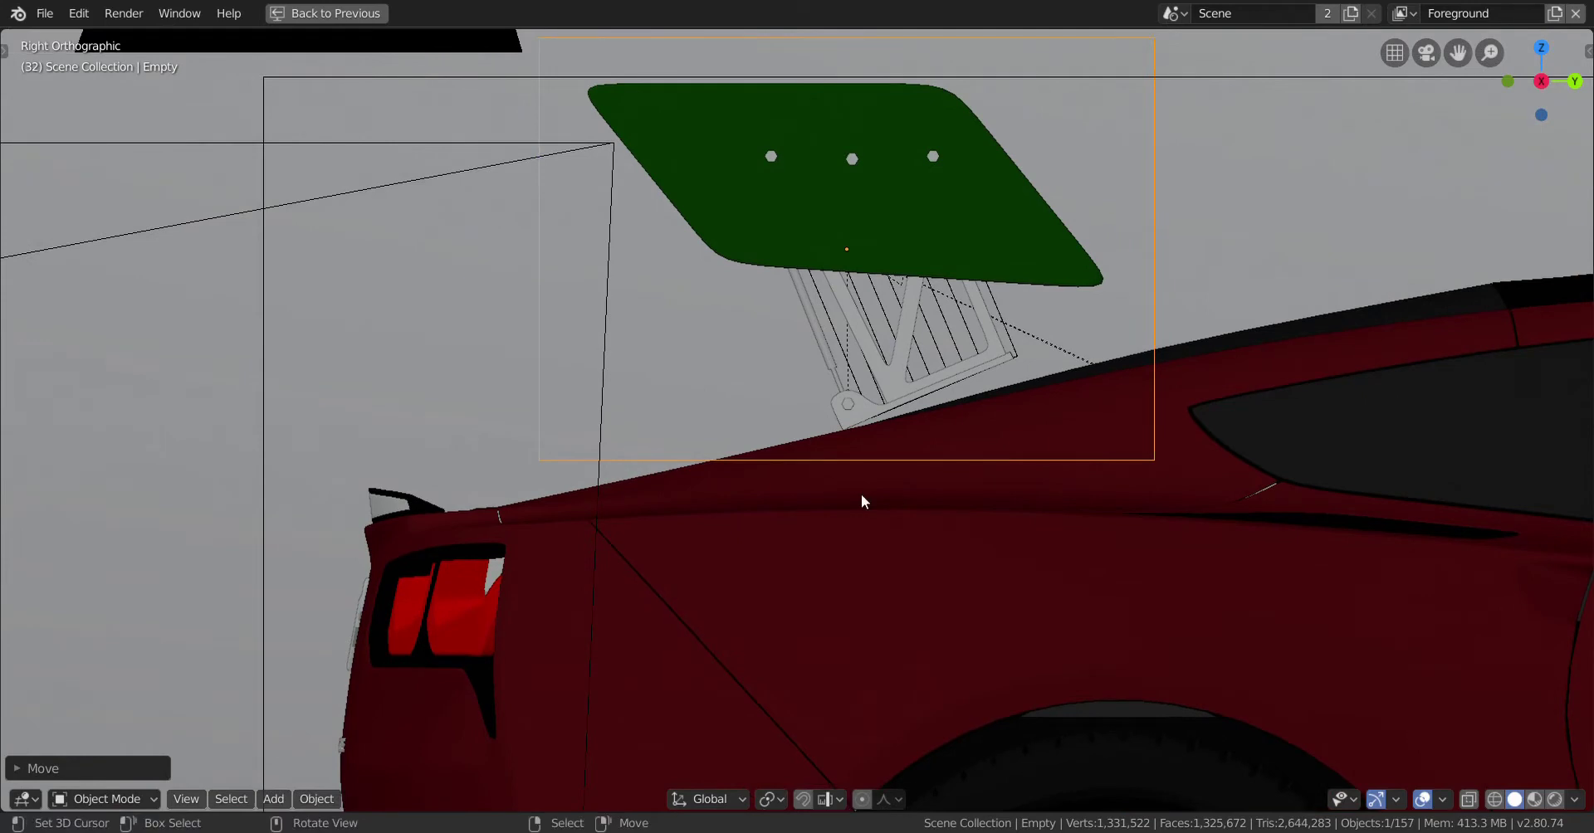
Step: In wireframe side view, move the rear wing about 0.30 rearward and 0.06 down toward the rear deck's edge
key("shift+z")
scroll(548, 509, "up", 2)
middle_click_drag(665, 501, 688, 494, "shift")
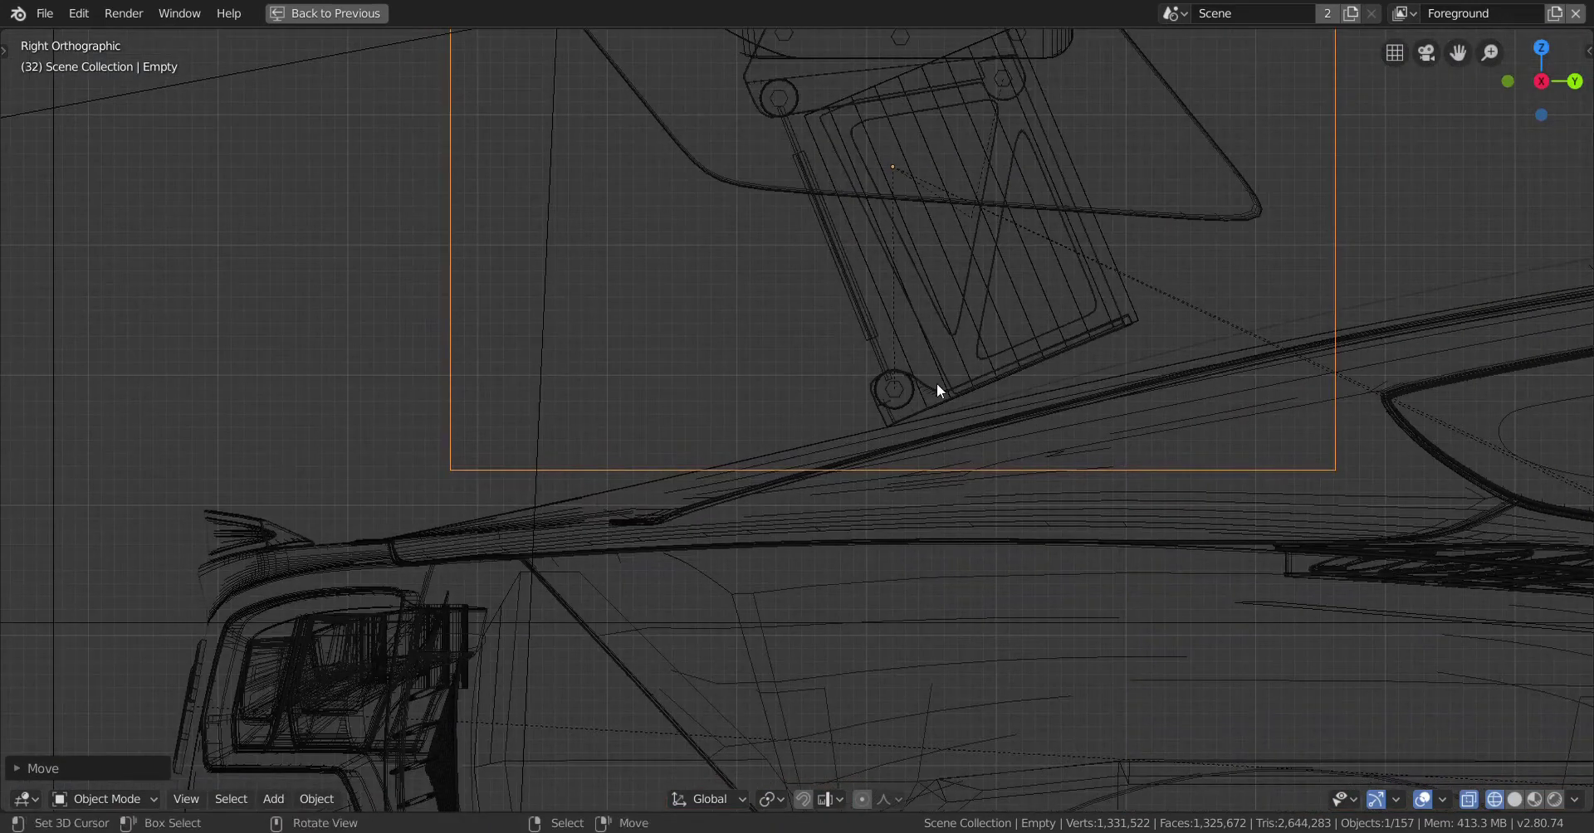
key("g")
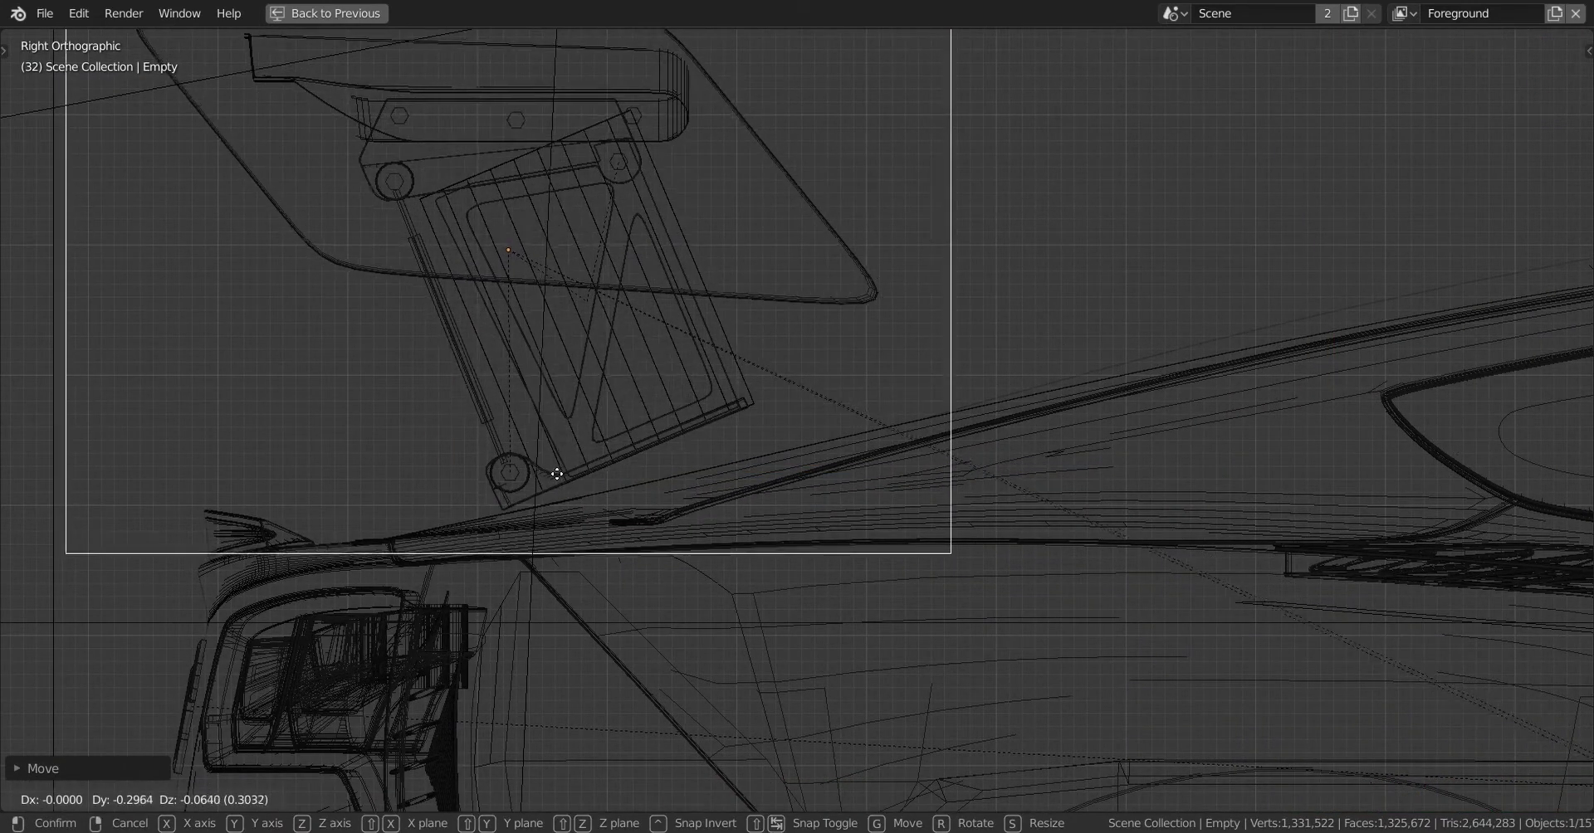
left_click(546, 466)
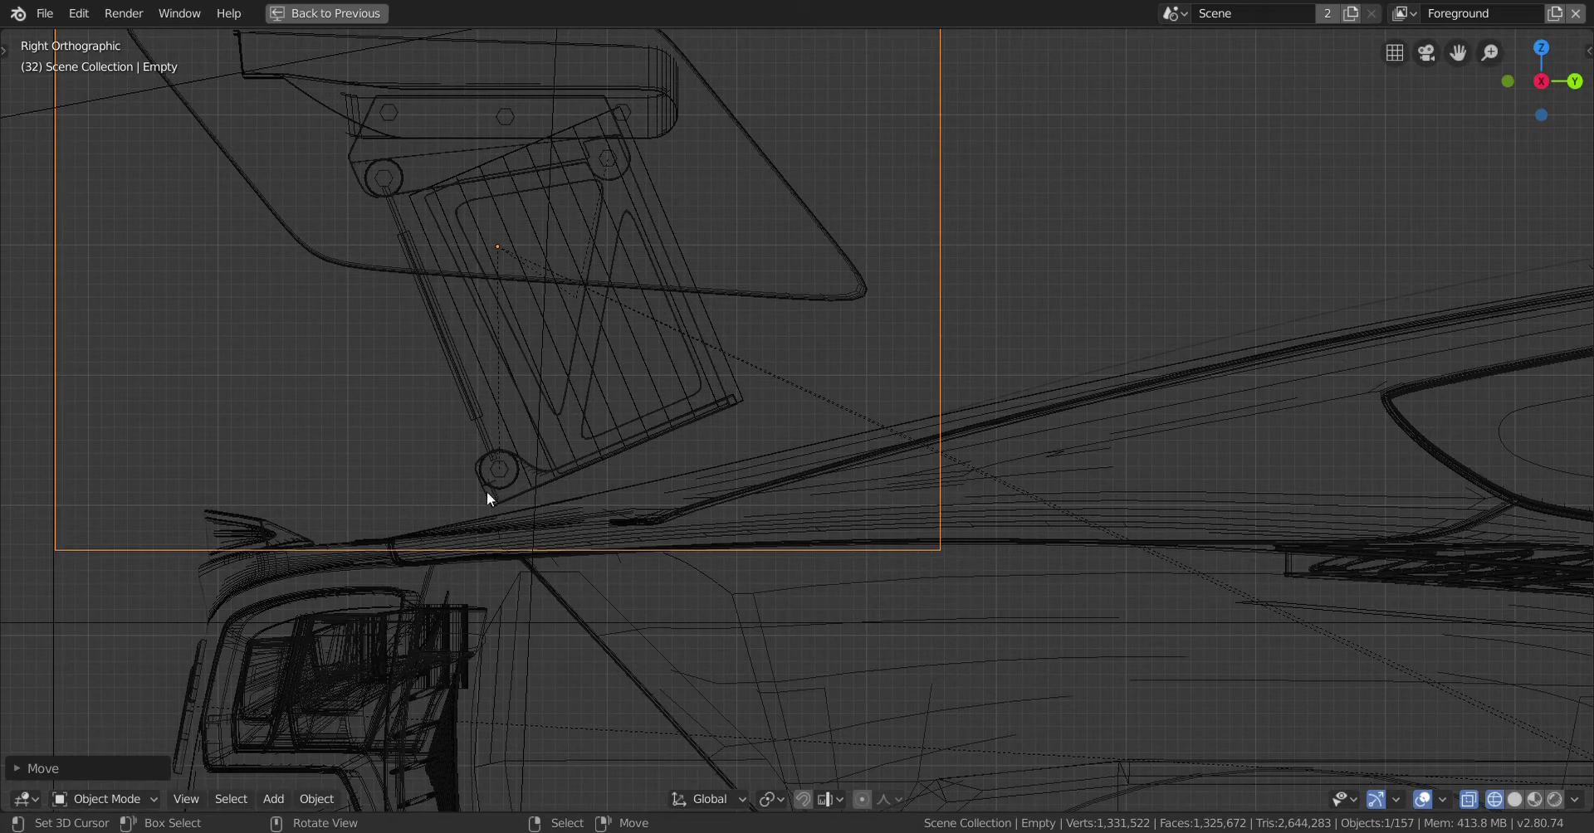
Step: Move the rear wing about 0.08 rearward and 0.02 down so the mount's lower corner meets the trunk lid seam
scroll(535, 531, "up", 3)
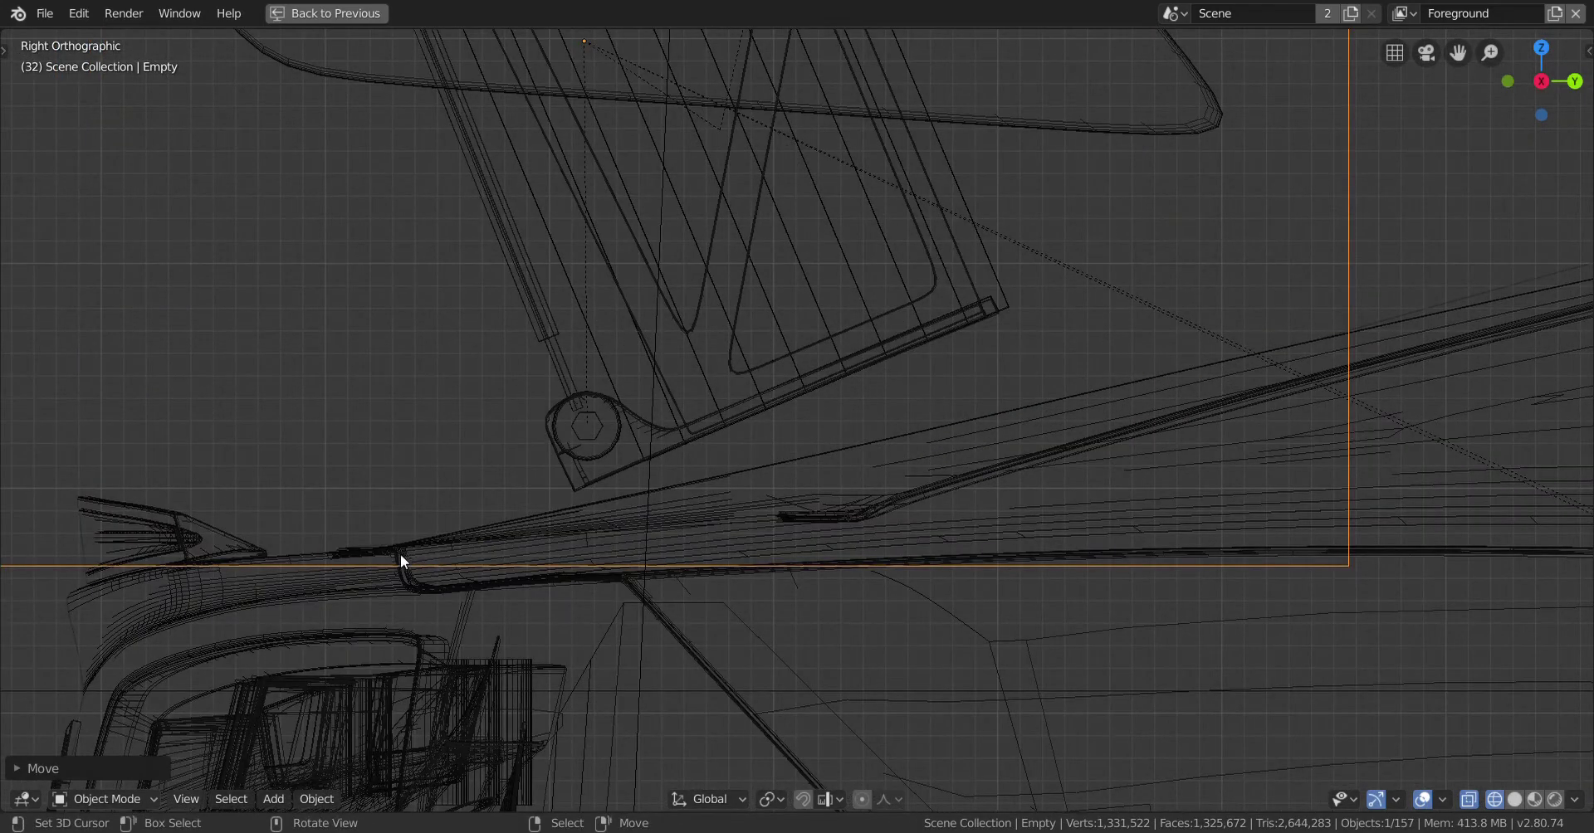
scroll(435, 562, "up", 2)
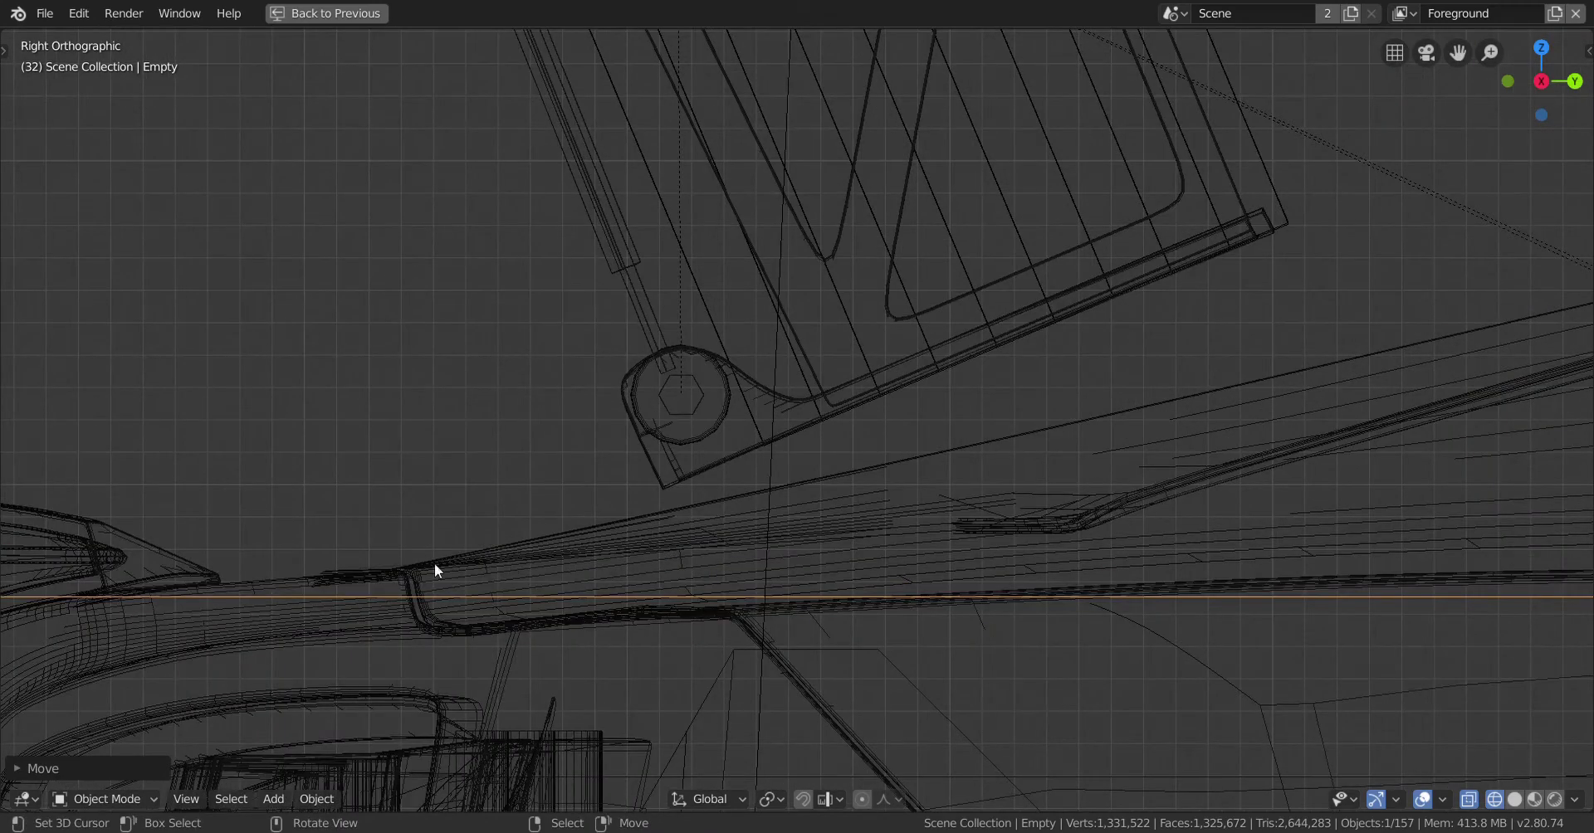
scroll(639, 473, "down", 1)
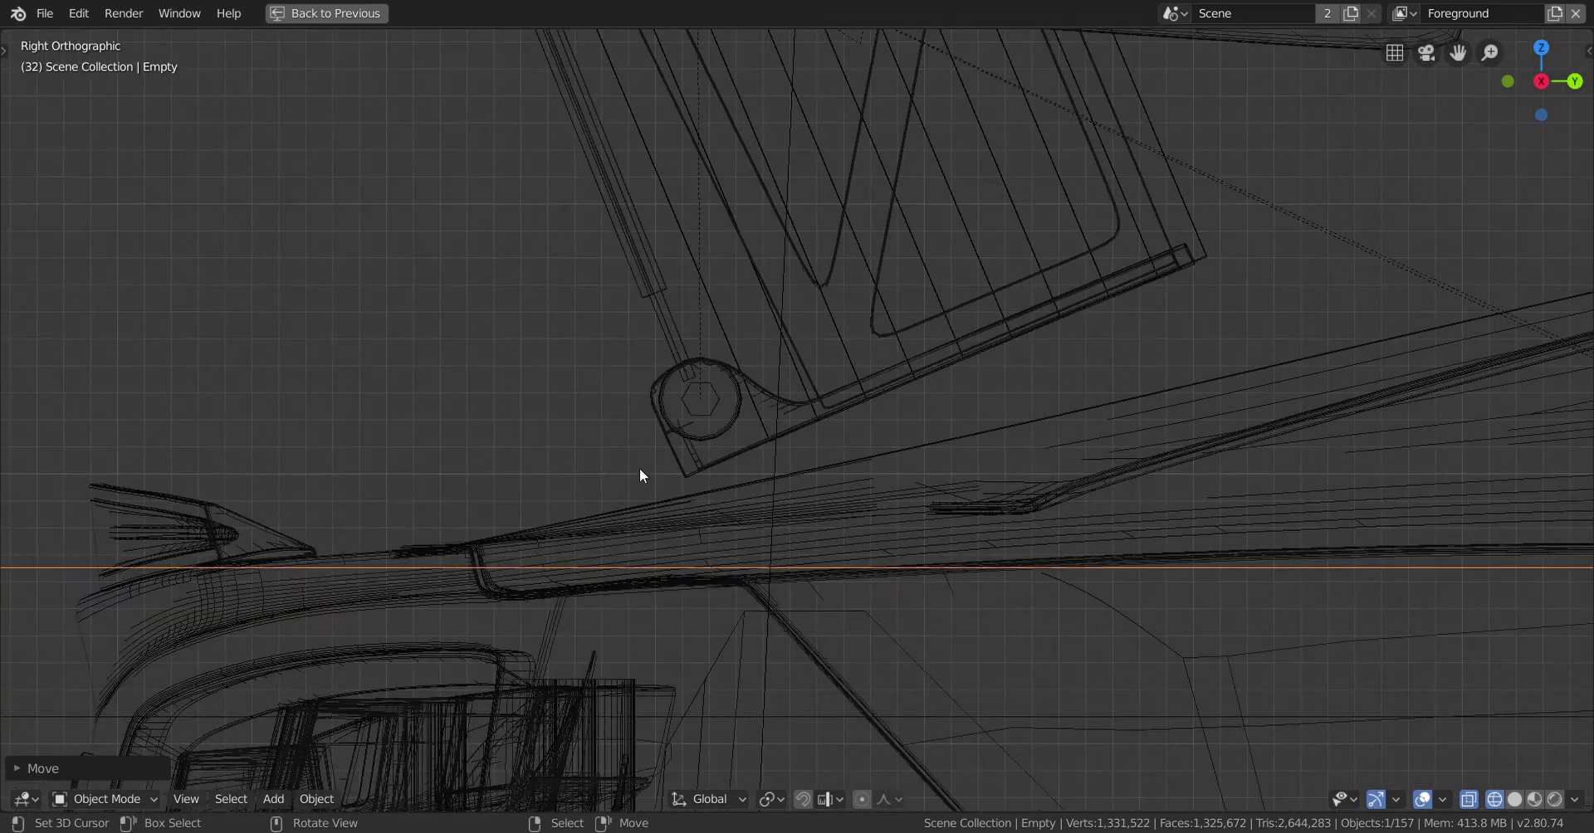
scroll(490, 536, "down", 3)
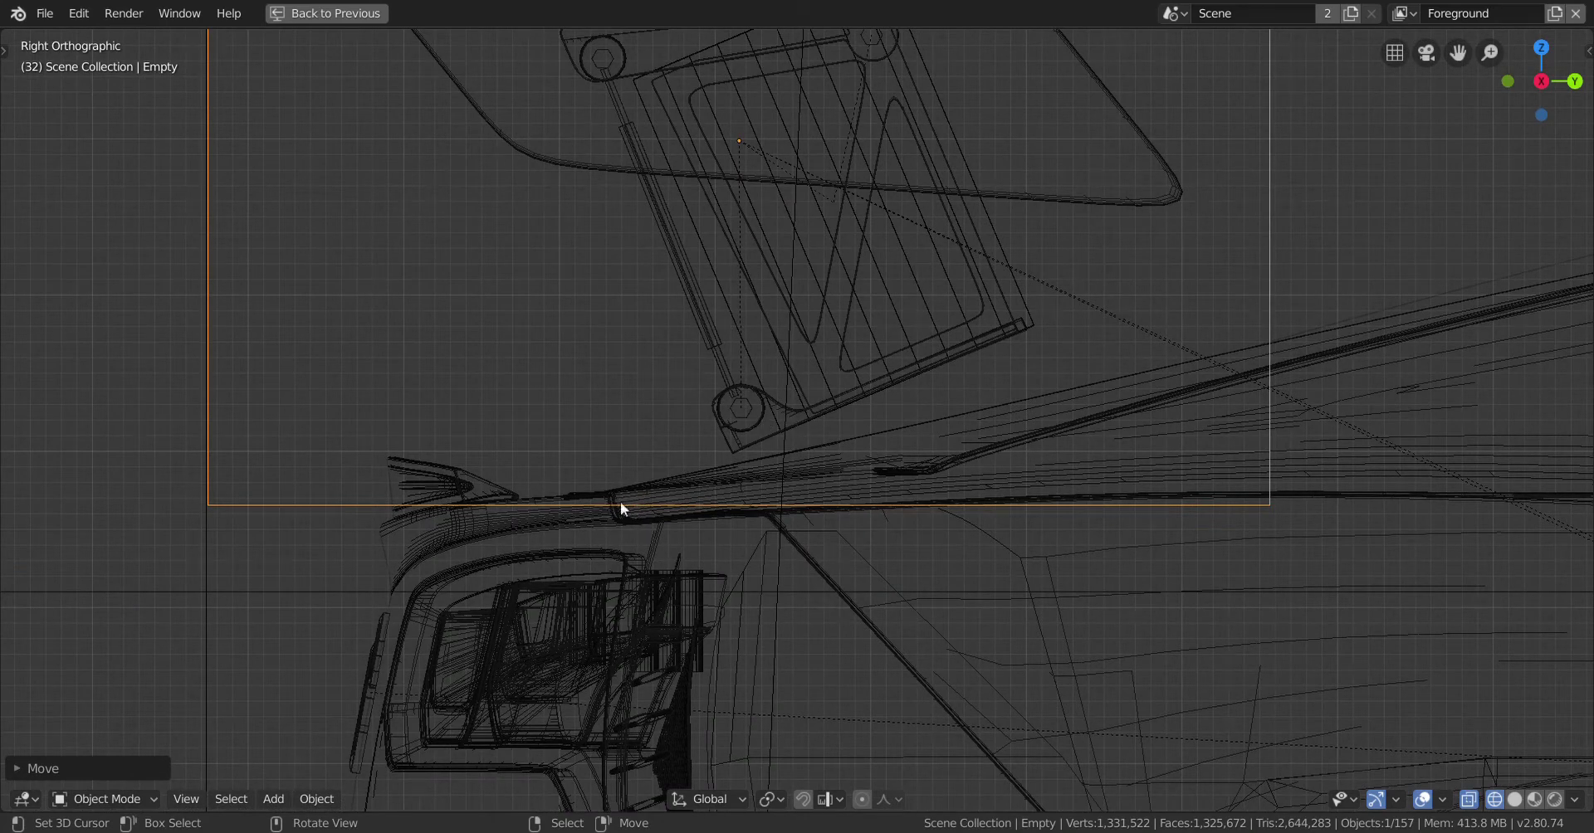
scroll(623, 508, "up", 2)
key("g")
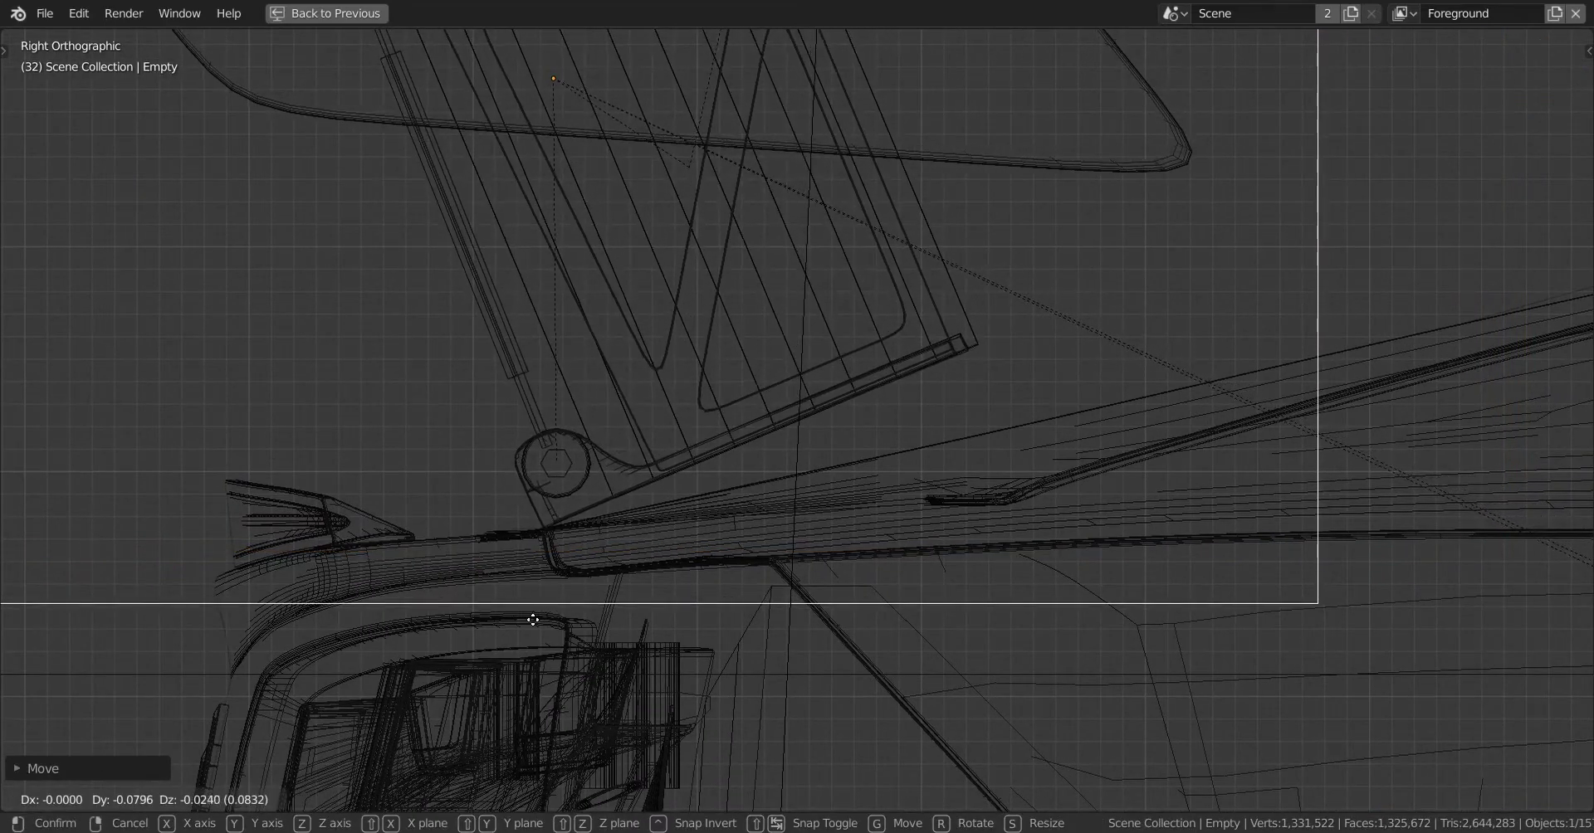
left_click(533, 620)
Step: Examine in solid shading how the wing's mounting brackets sit on the rear deck, up close and from behind
middle_click_drag(675, 609, 736, 601)
scroll(565, 577, "down", 1)
key("z")
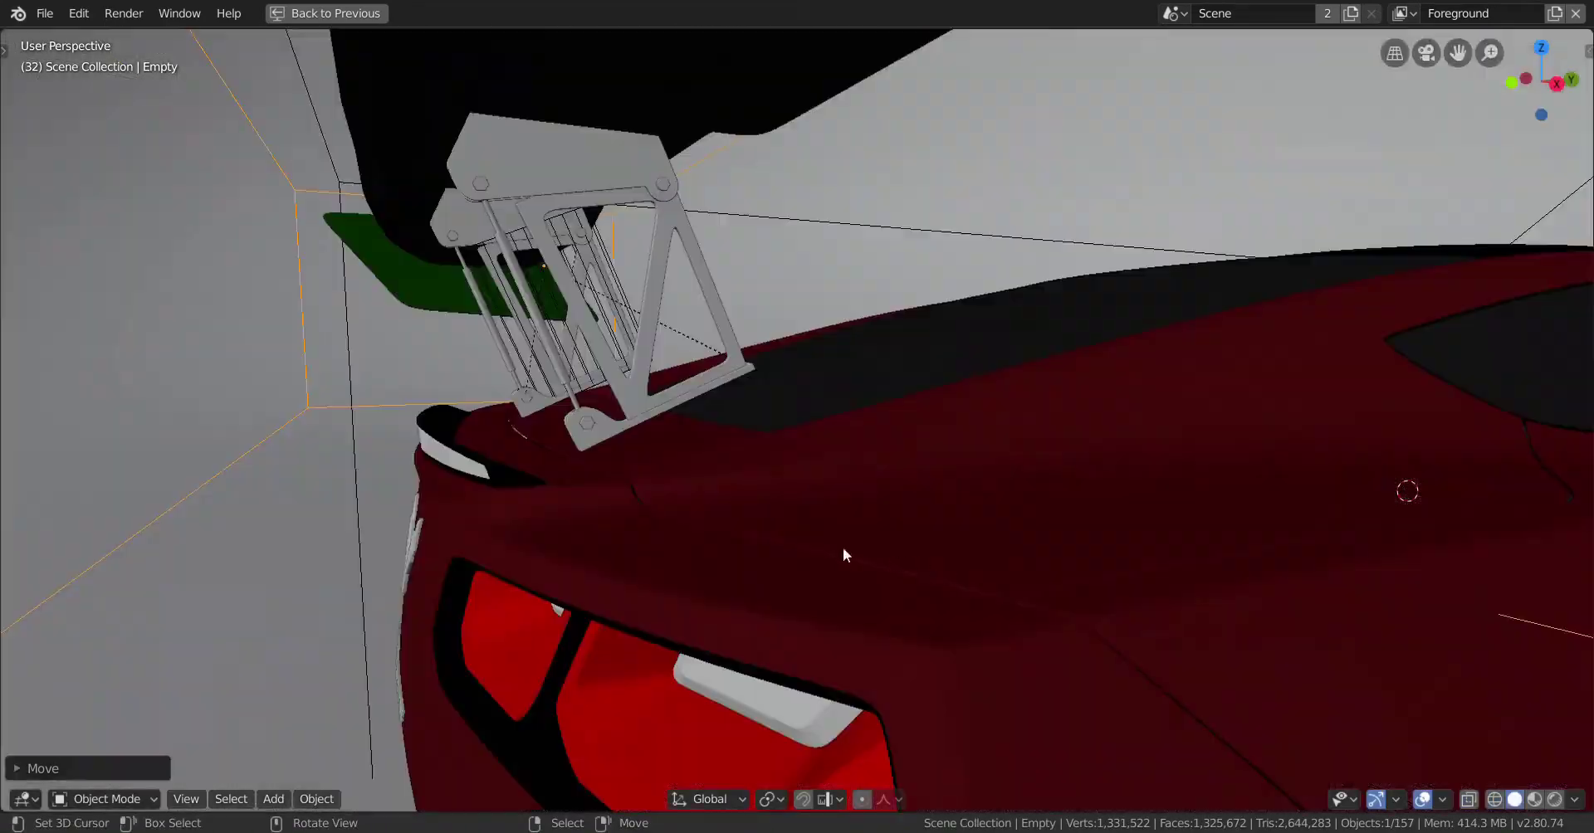
scroll(844, 555, "up", 6)
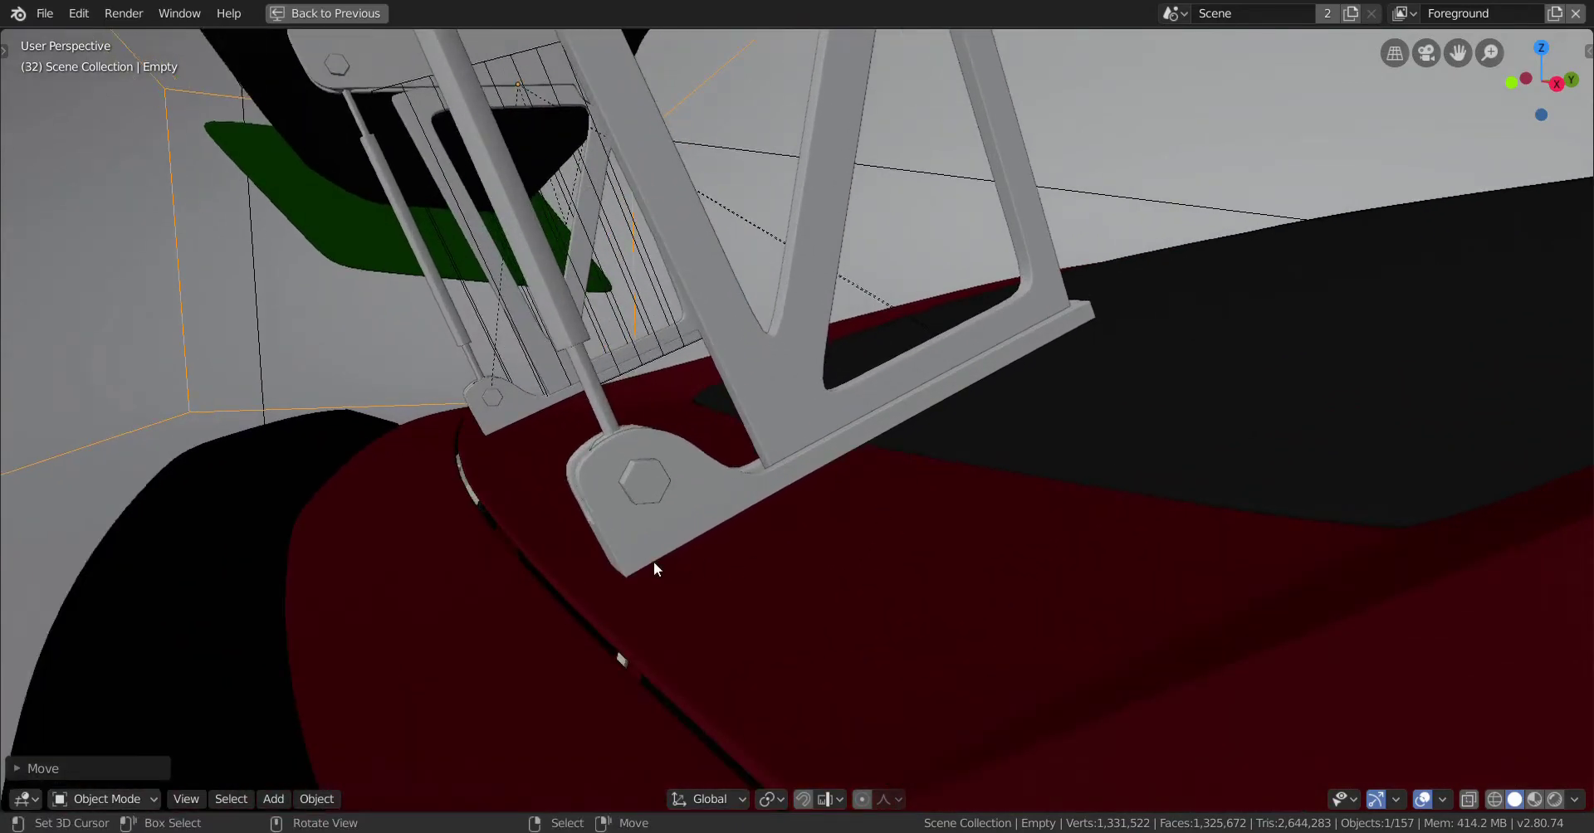
left_click(655, 568)
key("Tab")
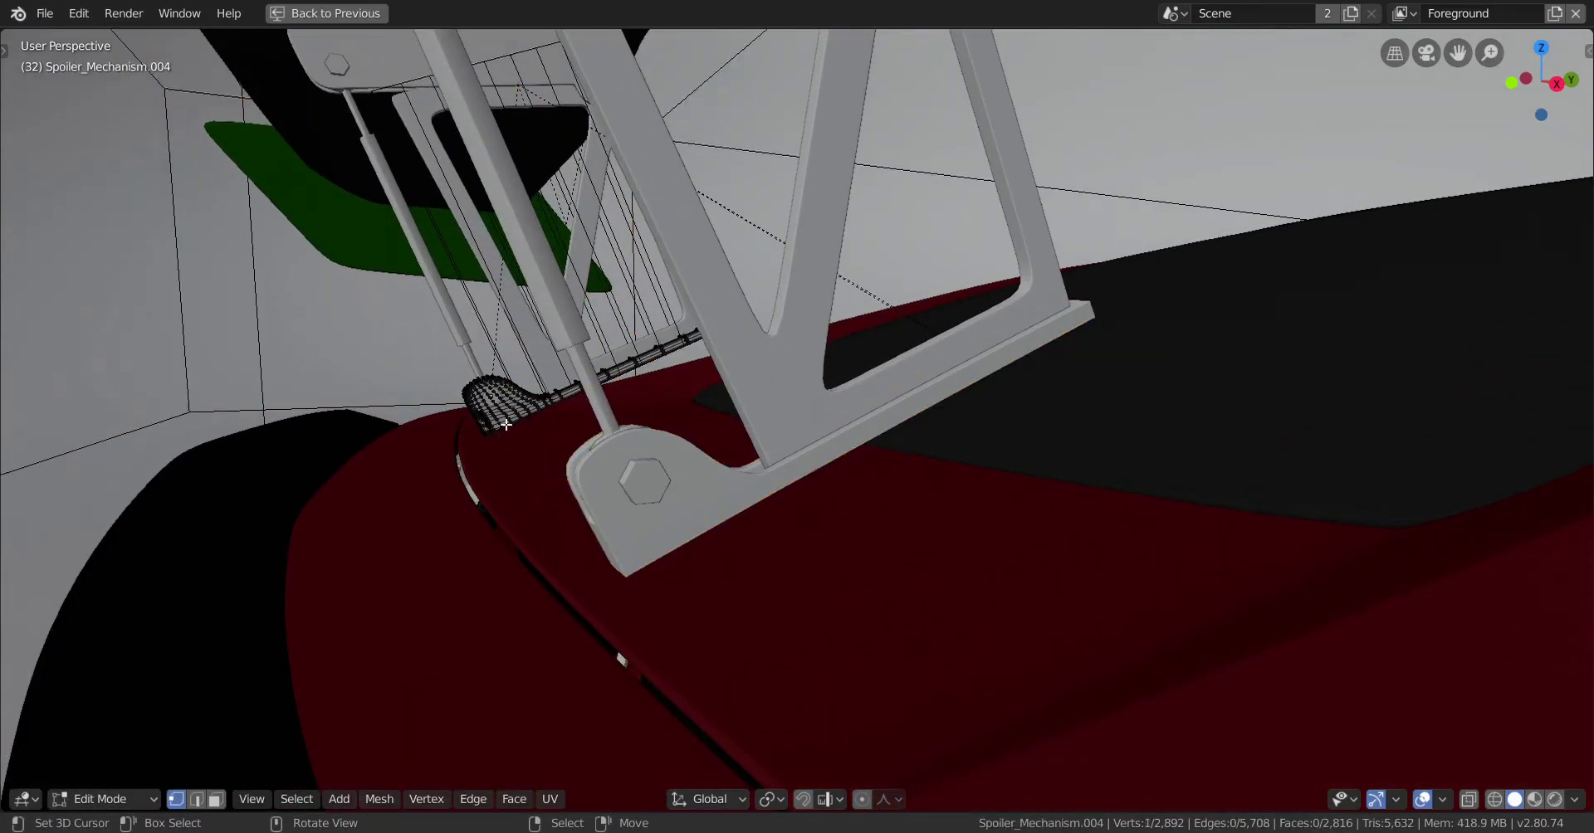
key("KP_Decimal")
key("Tab")
scroll(526, 456, "down", 5)
middle_click_drag(528, 457, 1118, 346)
scroll(807, 475, "down", 5)
scroll(1113, 341, "down", 8)
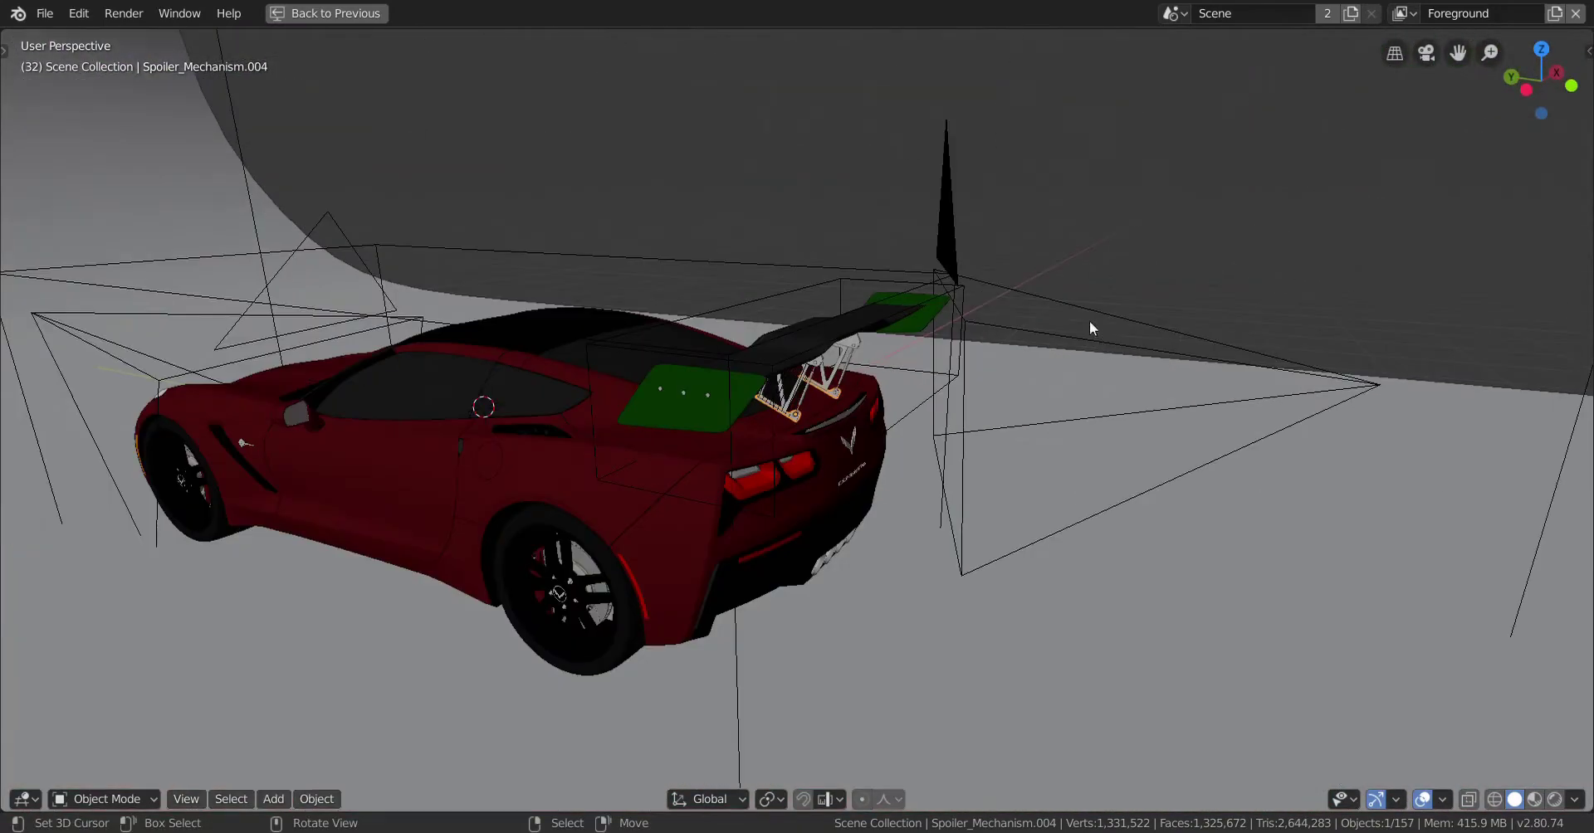
Step: Nudge the whole rear wing along the global Y and Z axes until the bracket's lower corner touches the trunk lid's rear edge
left_click(819, 287)
scroll(841, 341, "up", 8)
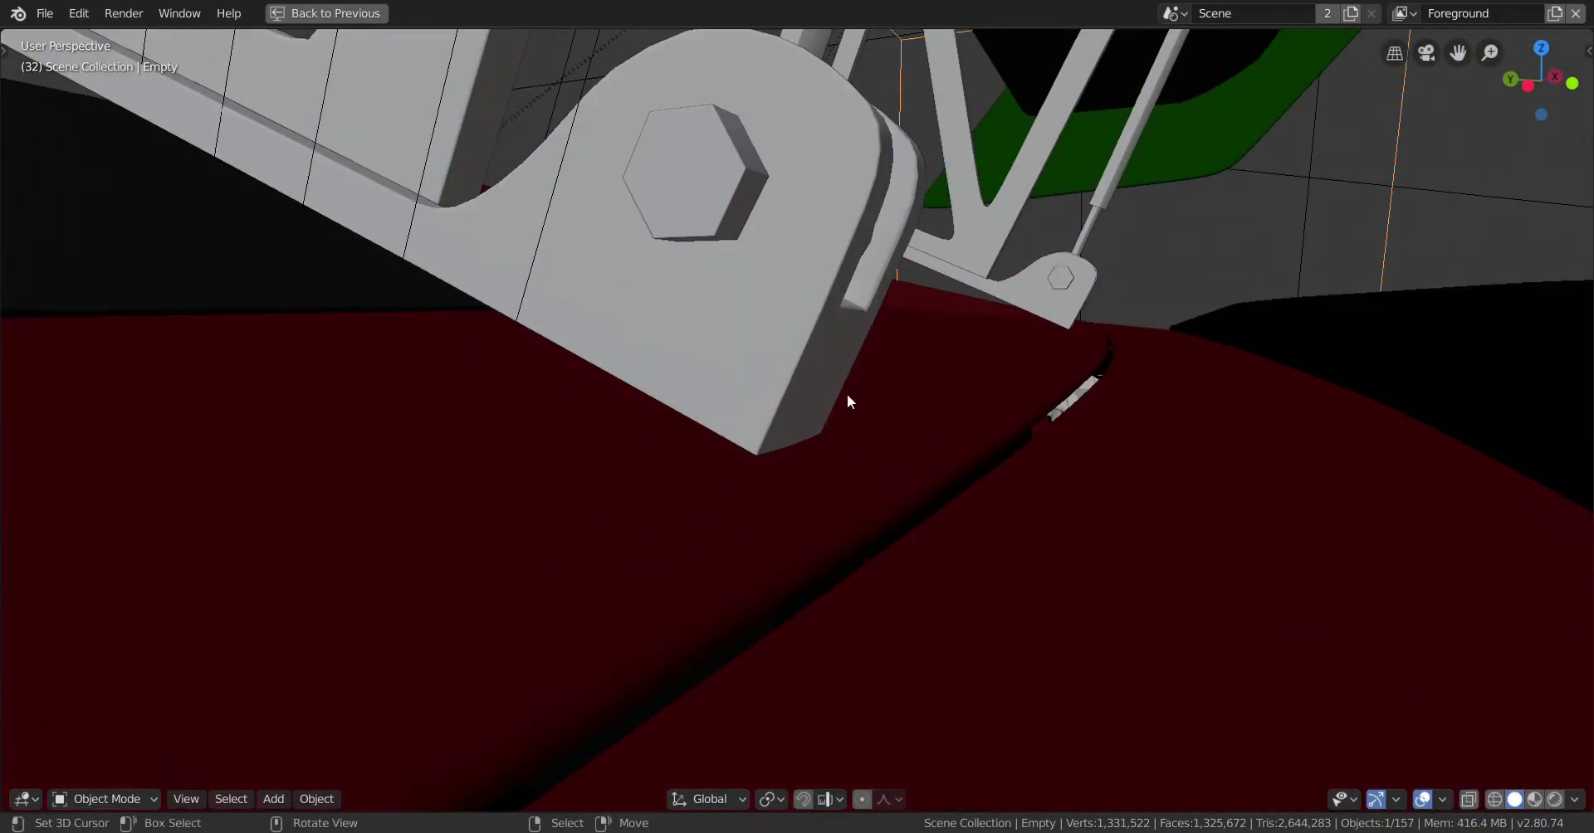
middle_click_drag(847, 393, 875, 382)
key("g")
key("y")
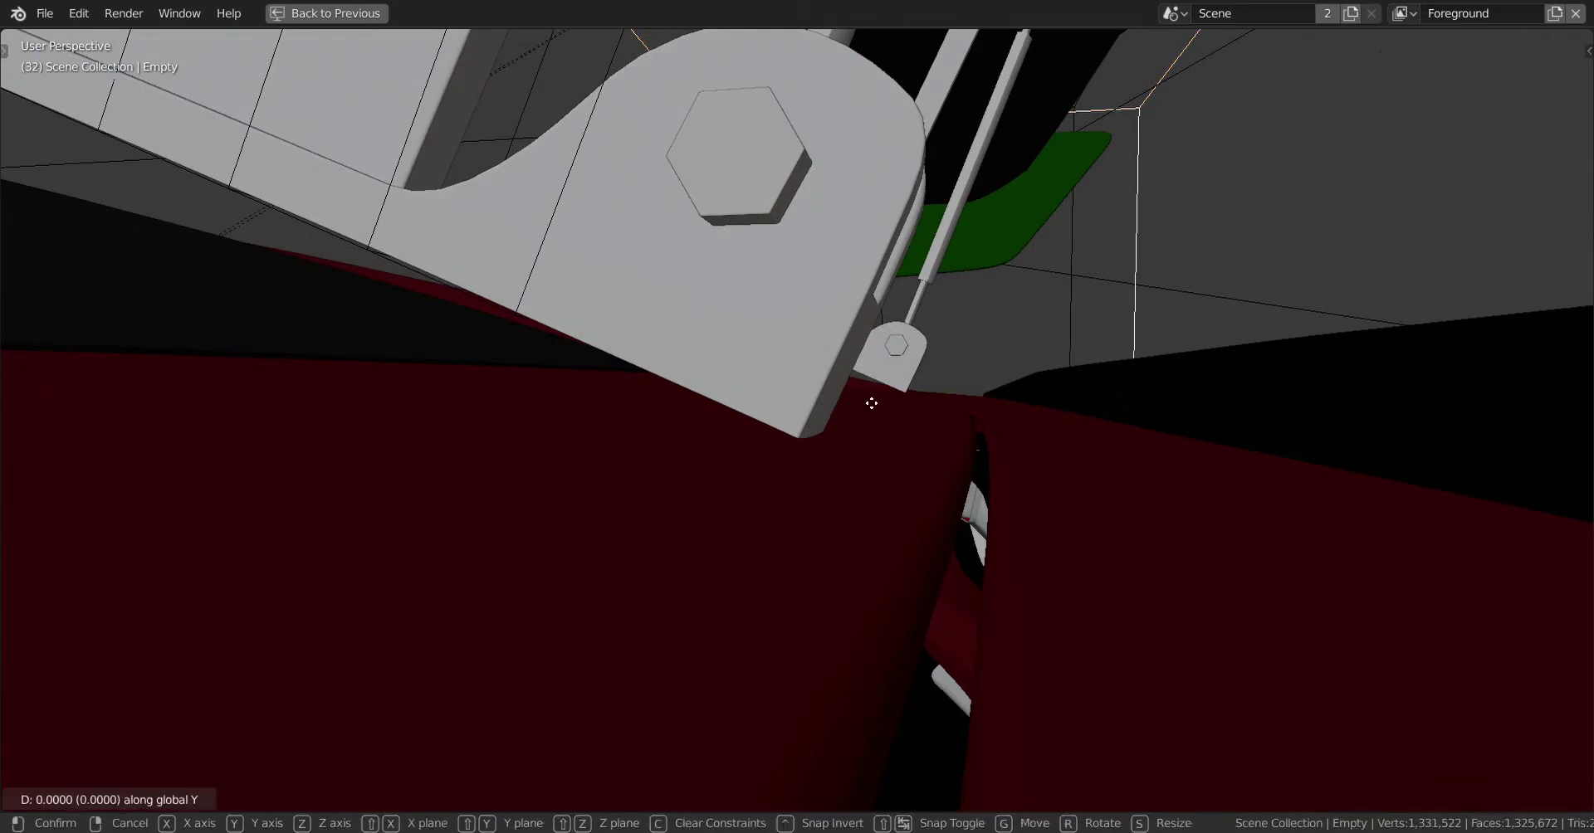
left_click(956, 422)
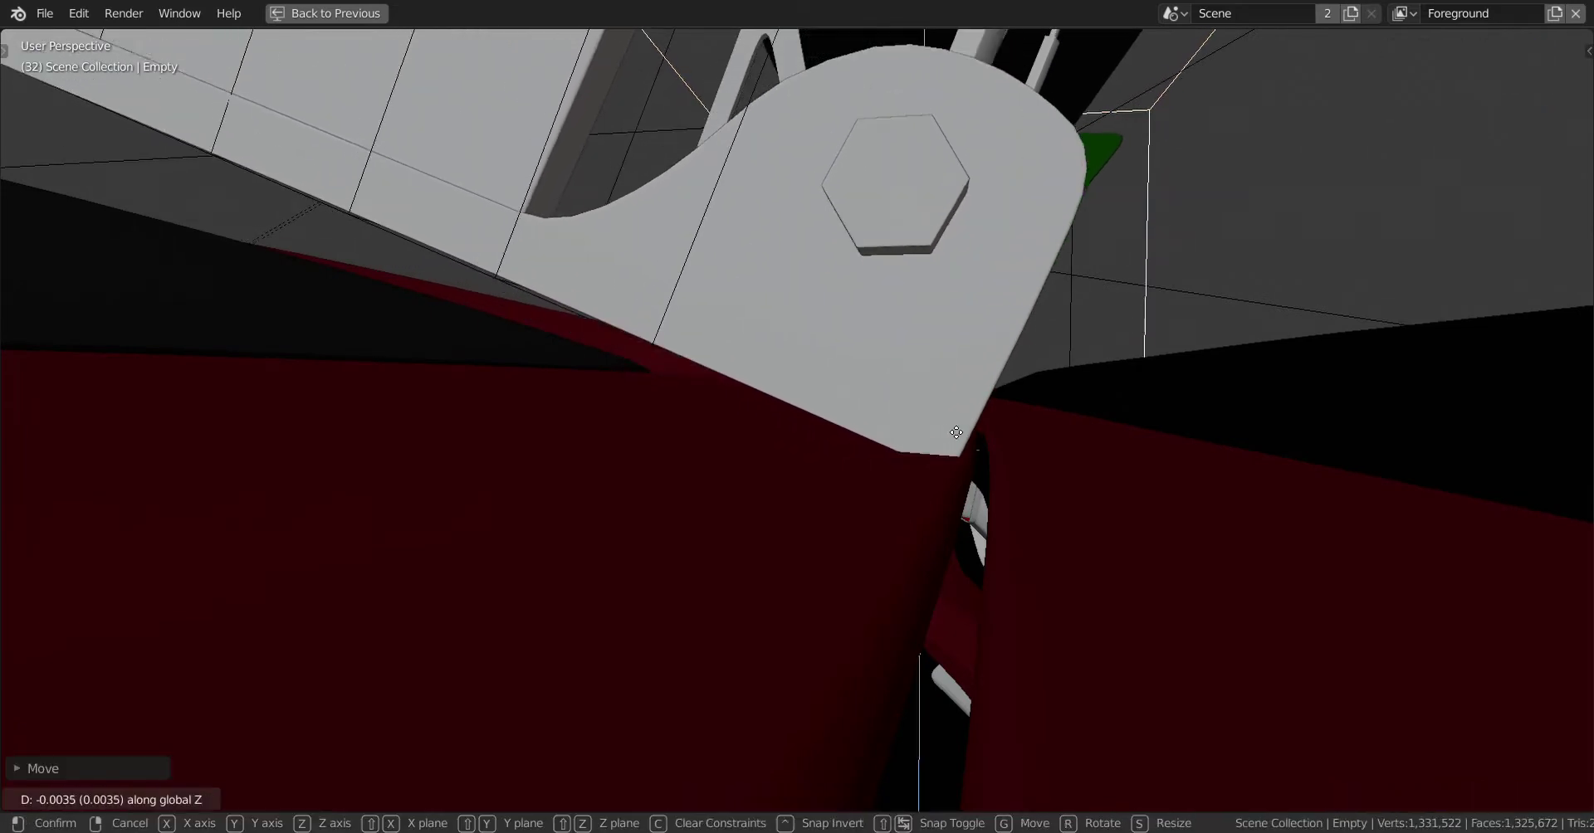
left_click(963, 427)
key("g")
key("y")
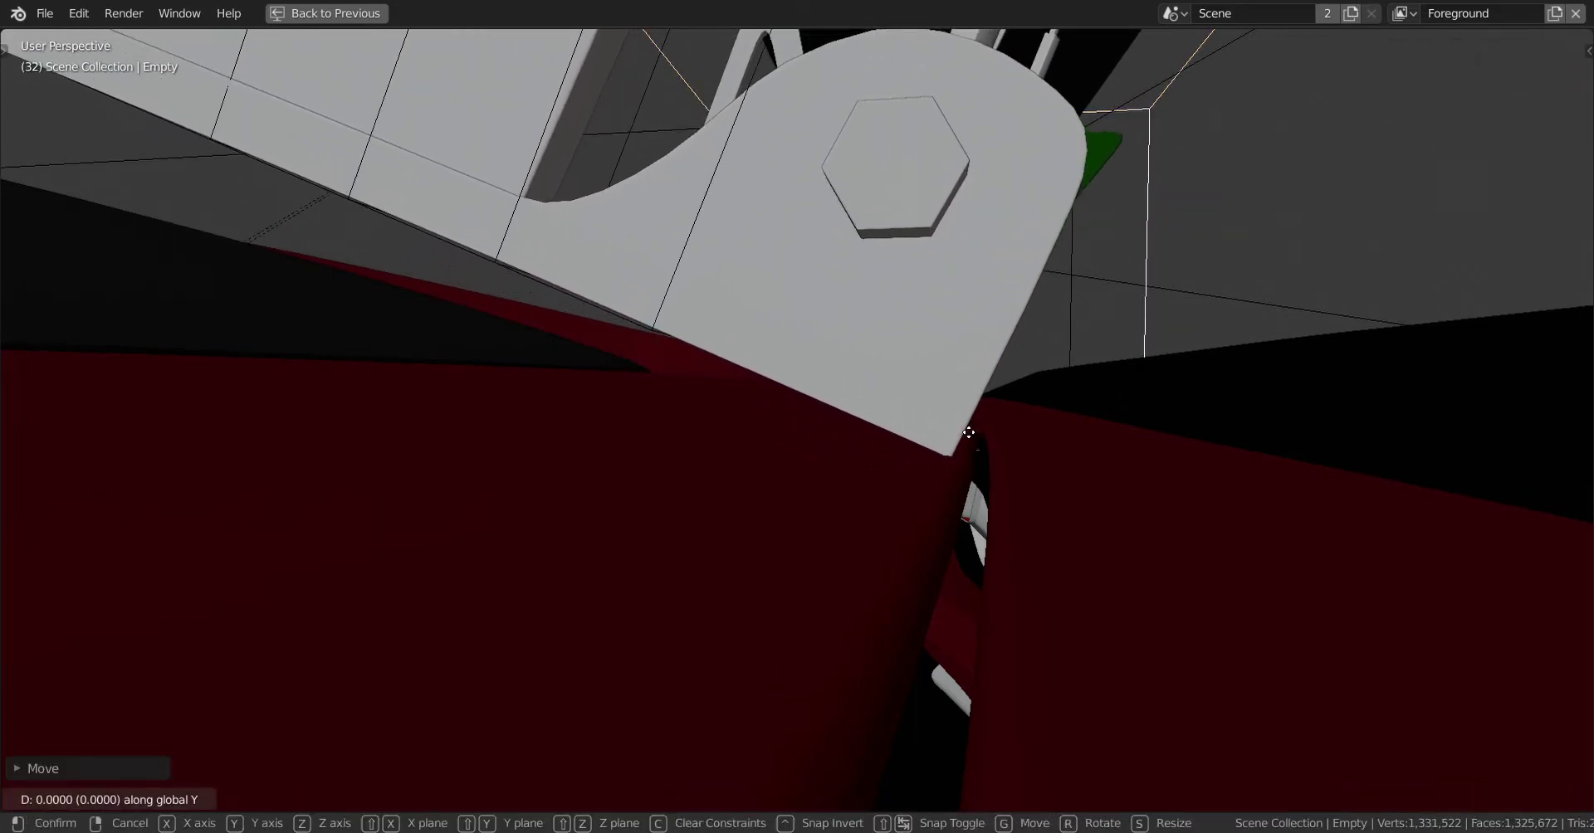
left_click(995, 432)
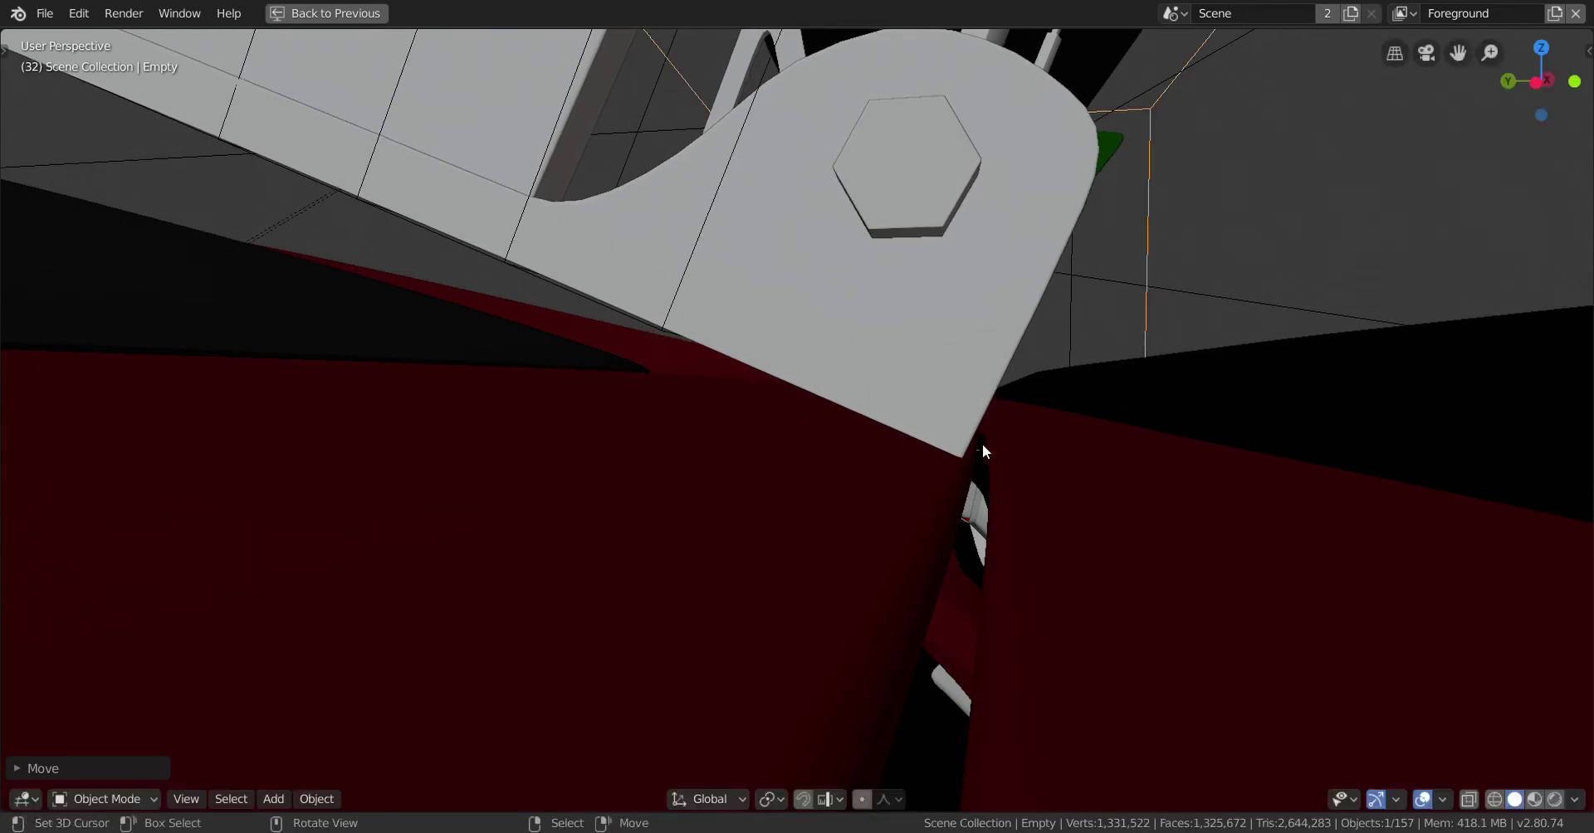
middle_click_drag(983, 445, 960, 477)
scroll(951, 450, "up", 2)
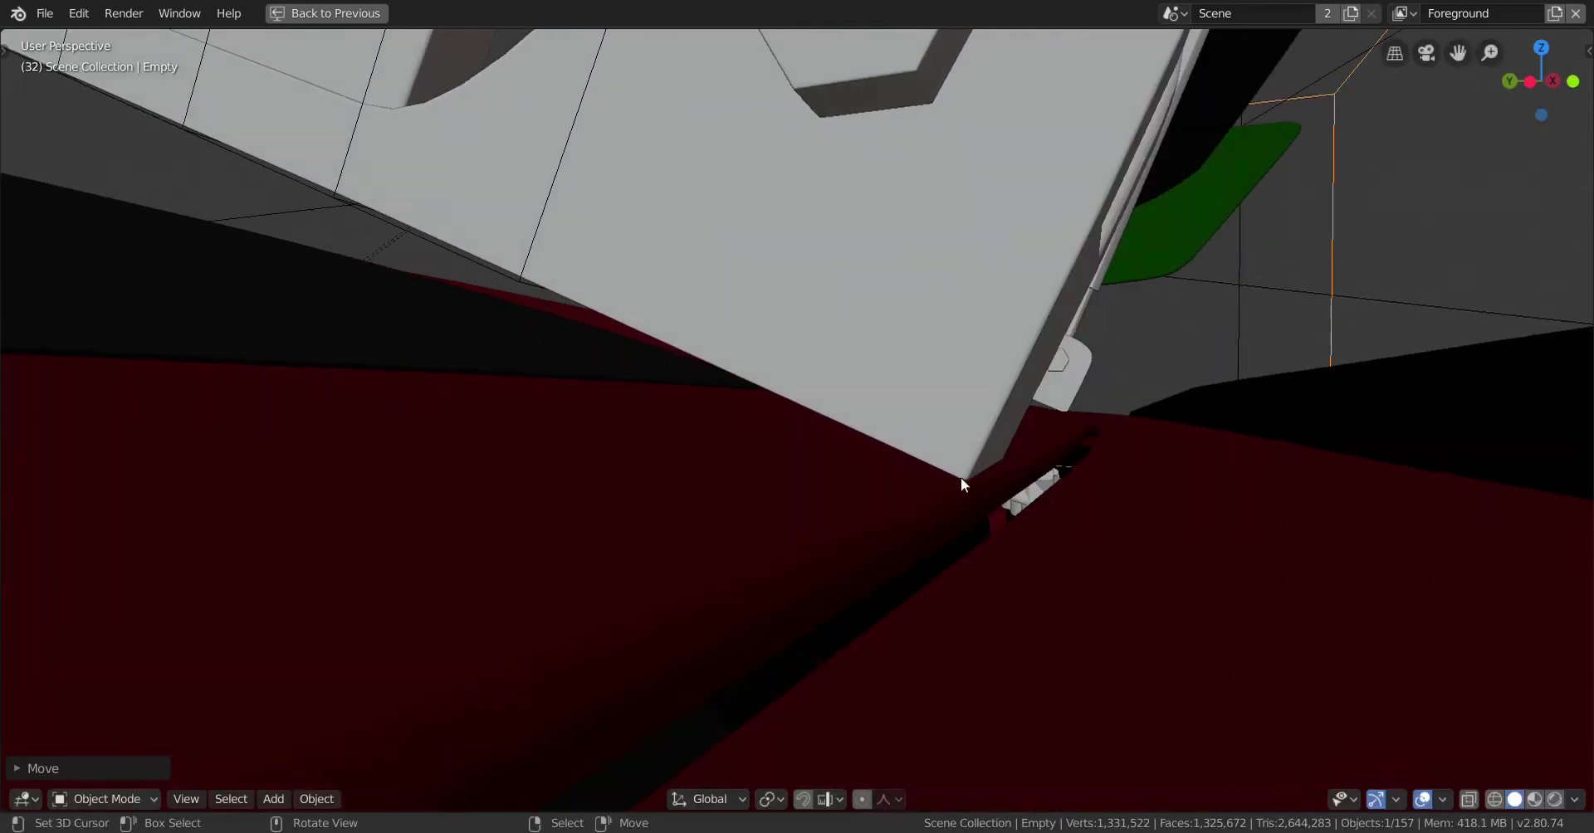
scroll(943, 480, "up", 5)
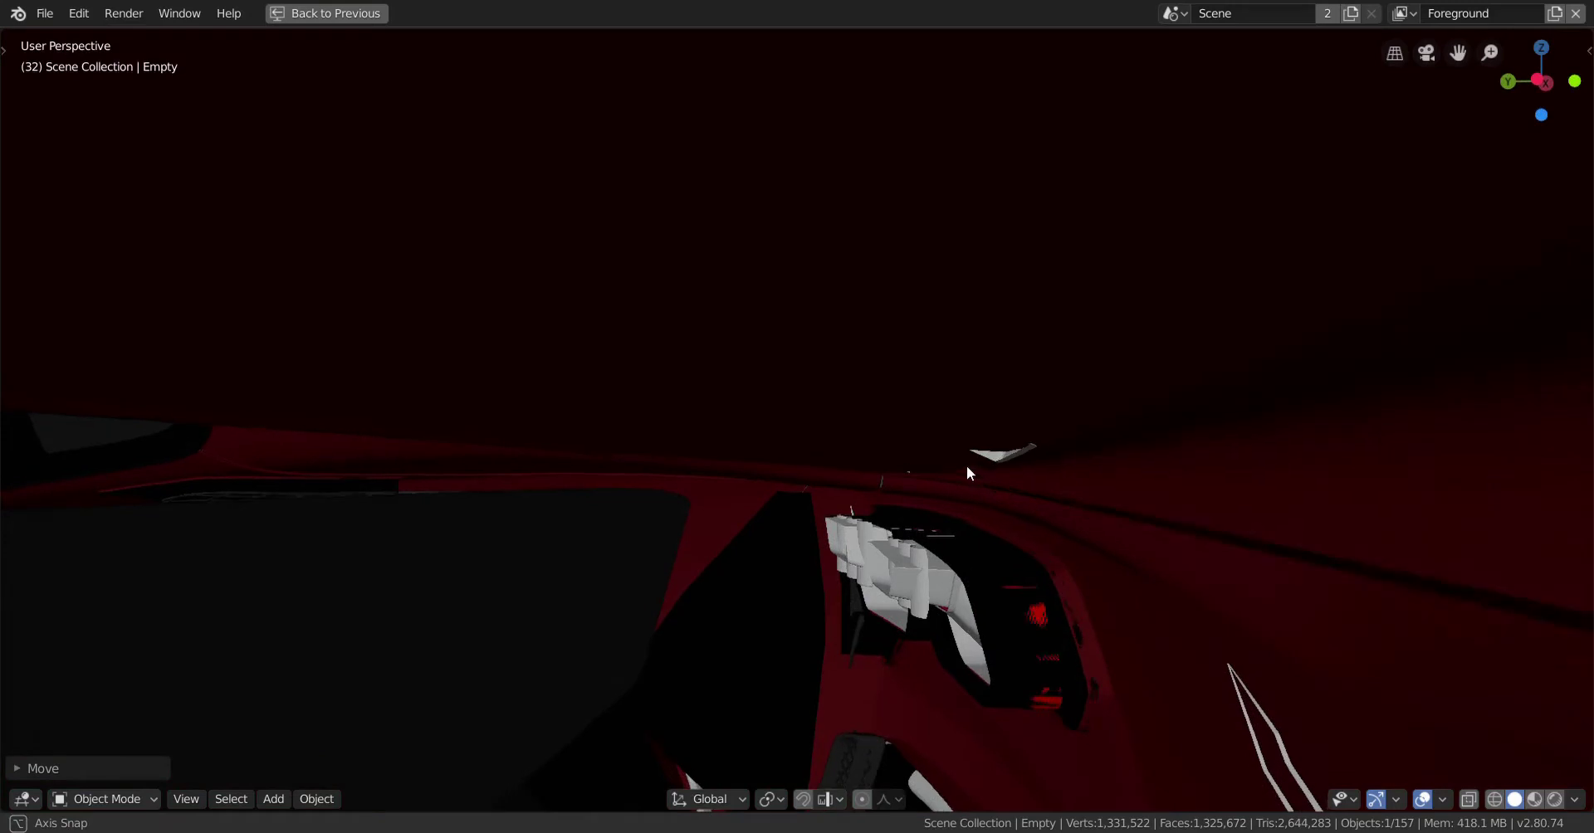
key("g")
key("z")
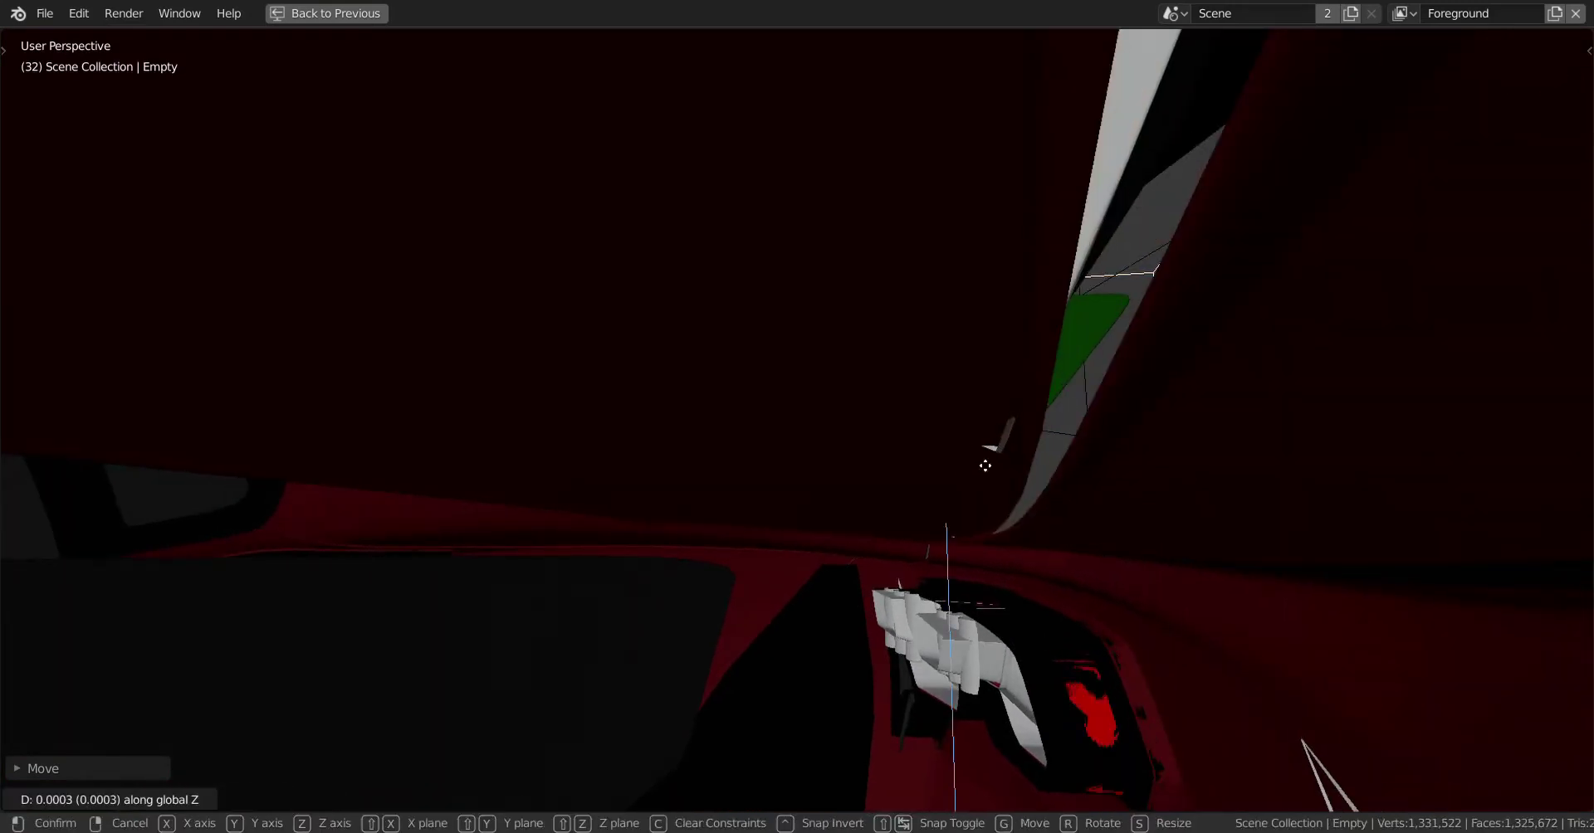
key("Escape")
scroll(974, 483, "down", 5)
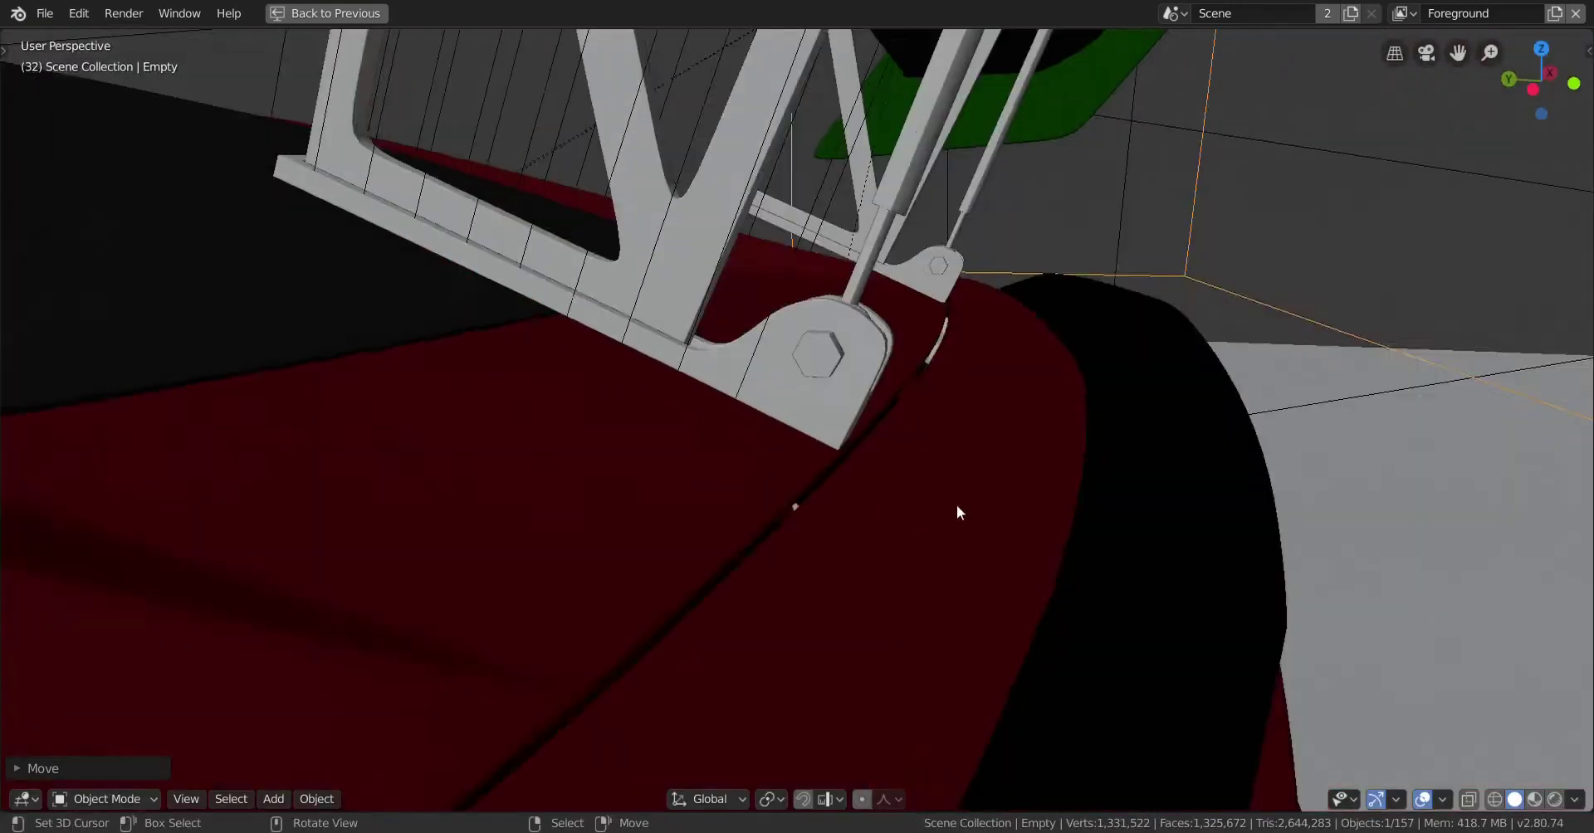
Step: Examine the lower hinge bolt of the wing's mounting bracket and the bracket's contact with the trunk lid
left_click(843, 406)
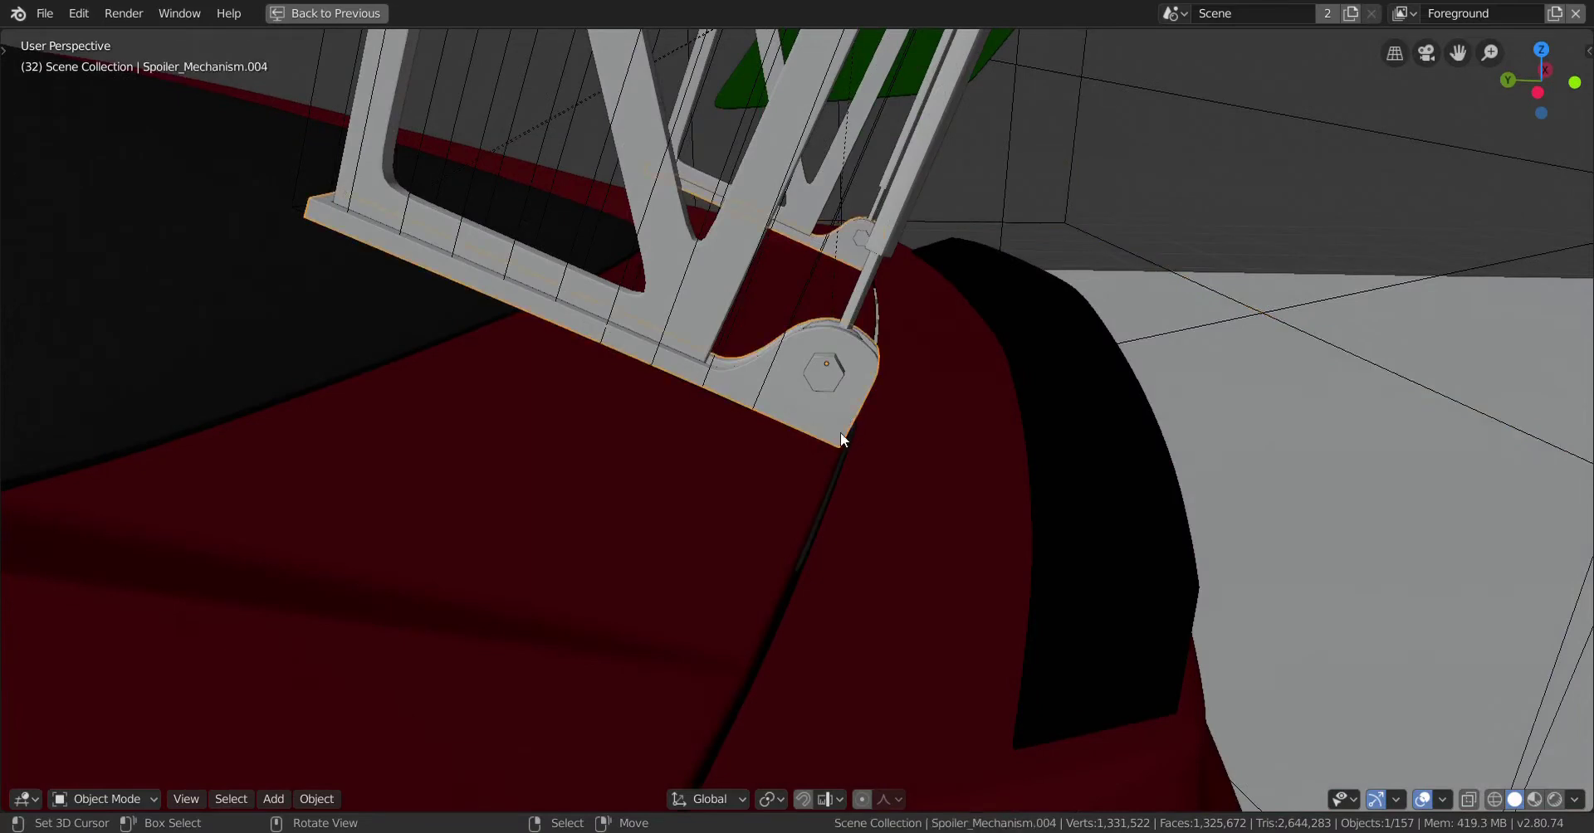
middle_click_drag(840, 431, 870, 492)
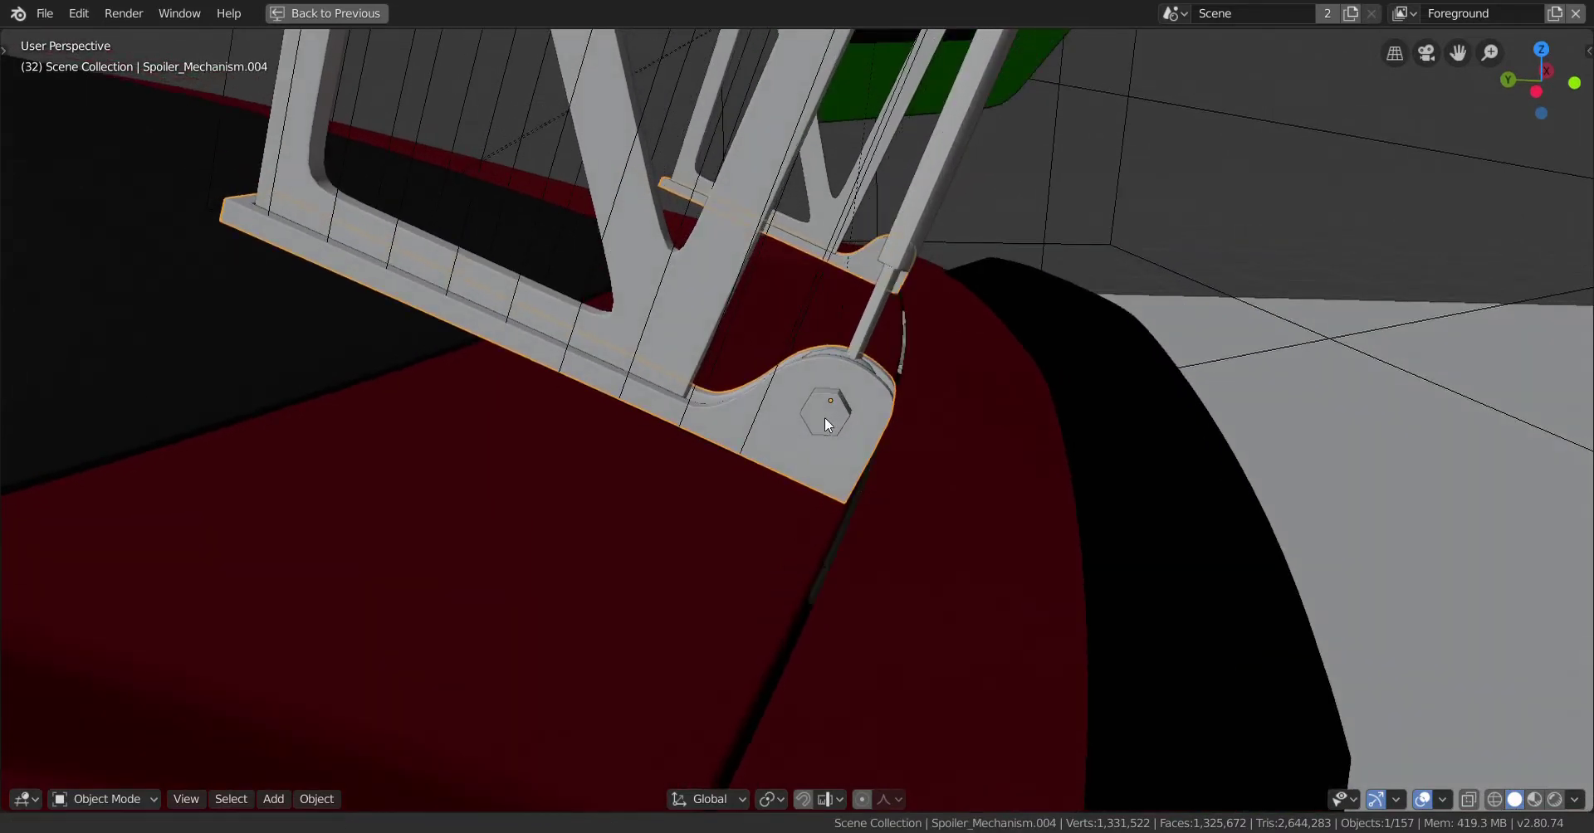
scroll(825, 417, "up", 2)
scroll(772, 402, "up", 2)
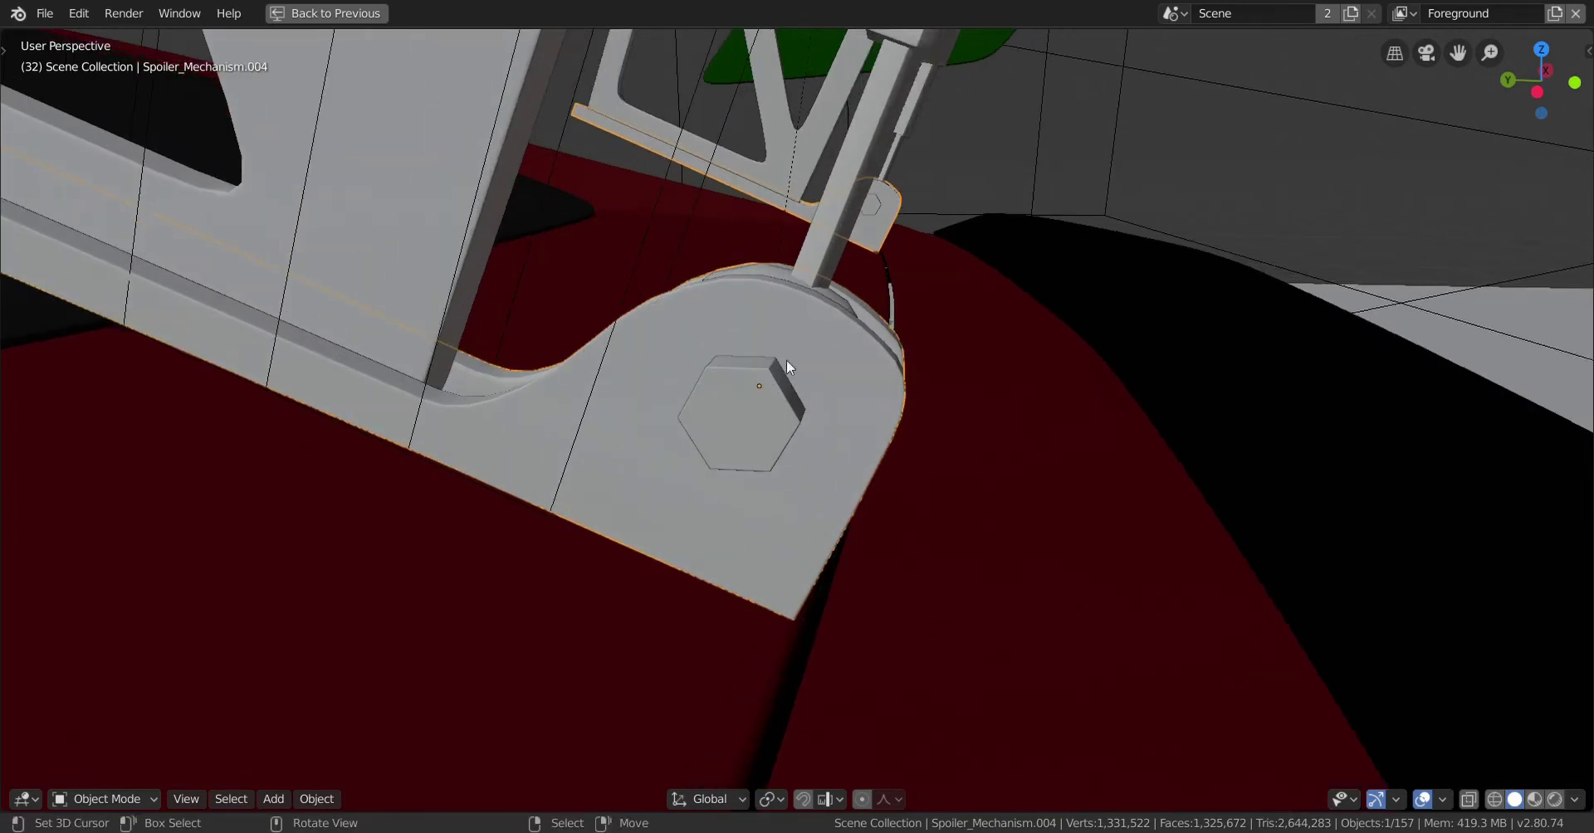
scroll(797, 390, "down", 2)
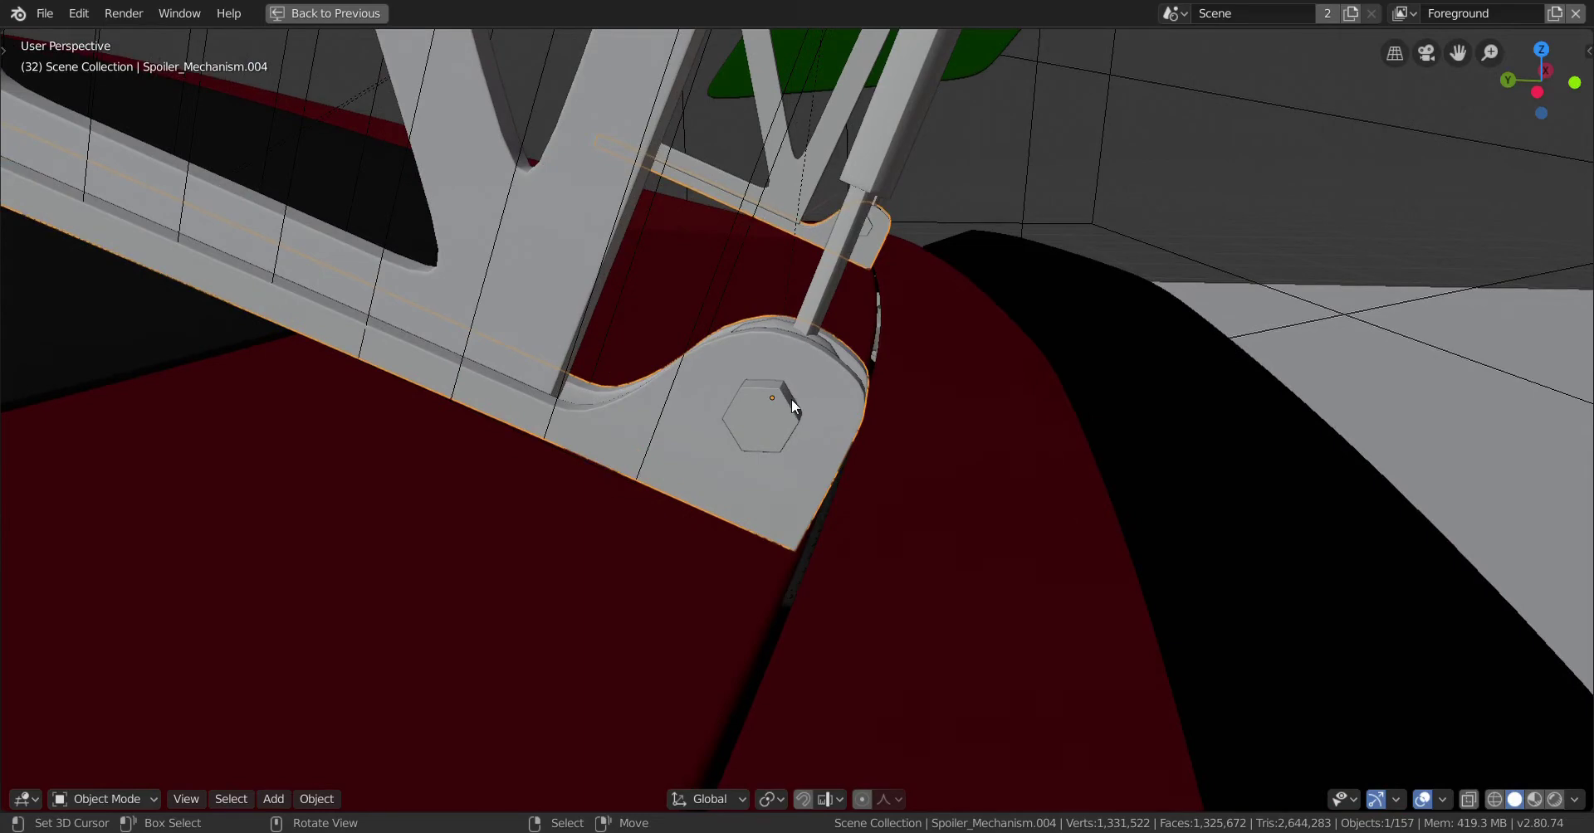
scroll(800, 411, "up", 1)
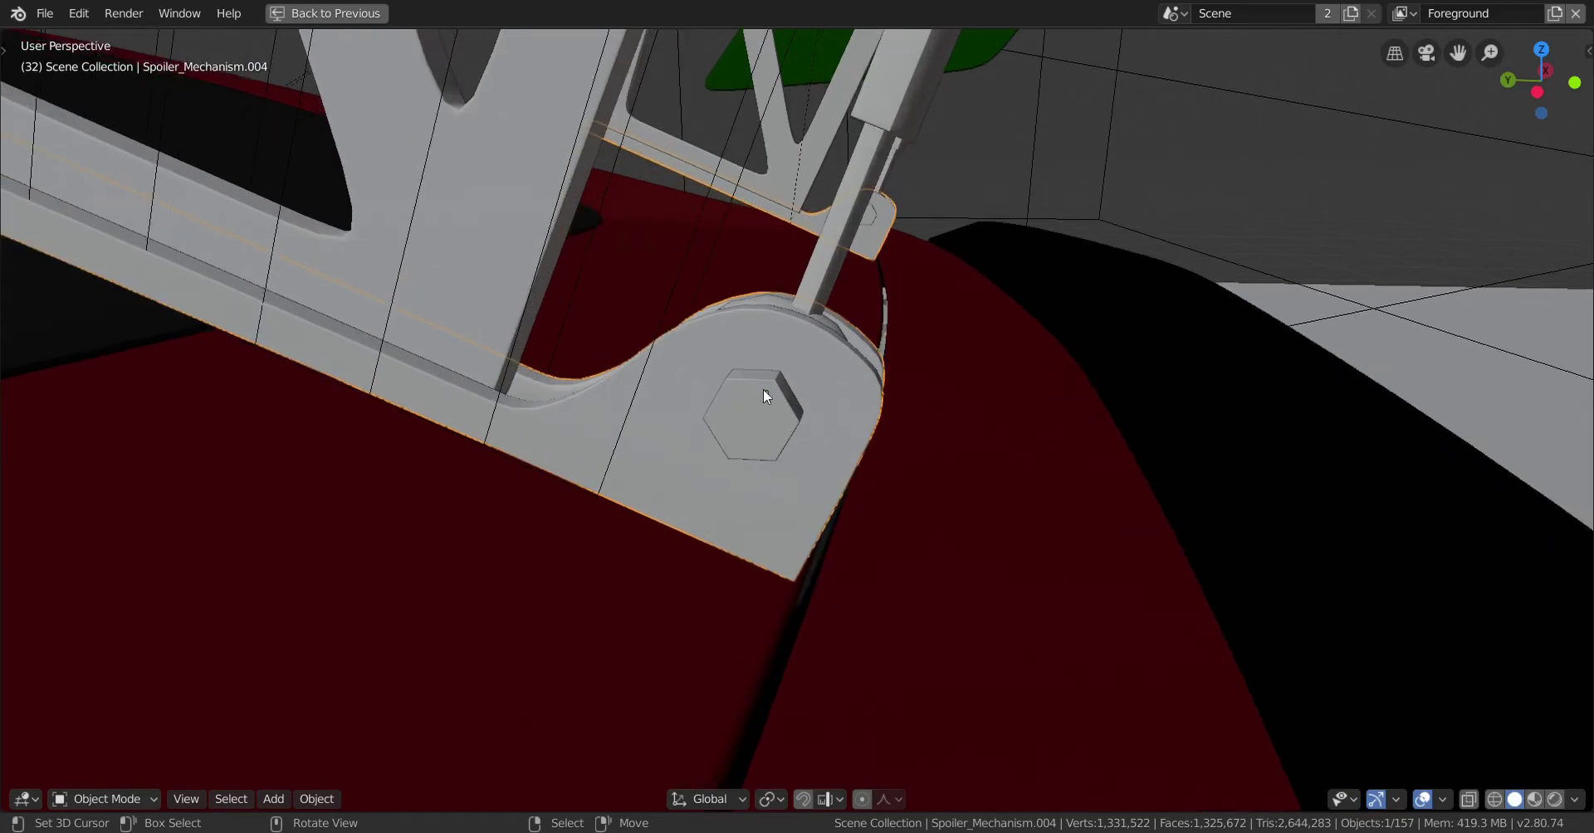
scroll(767, 432, "down", 3)
scroll(808, 478, "up", 5)
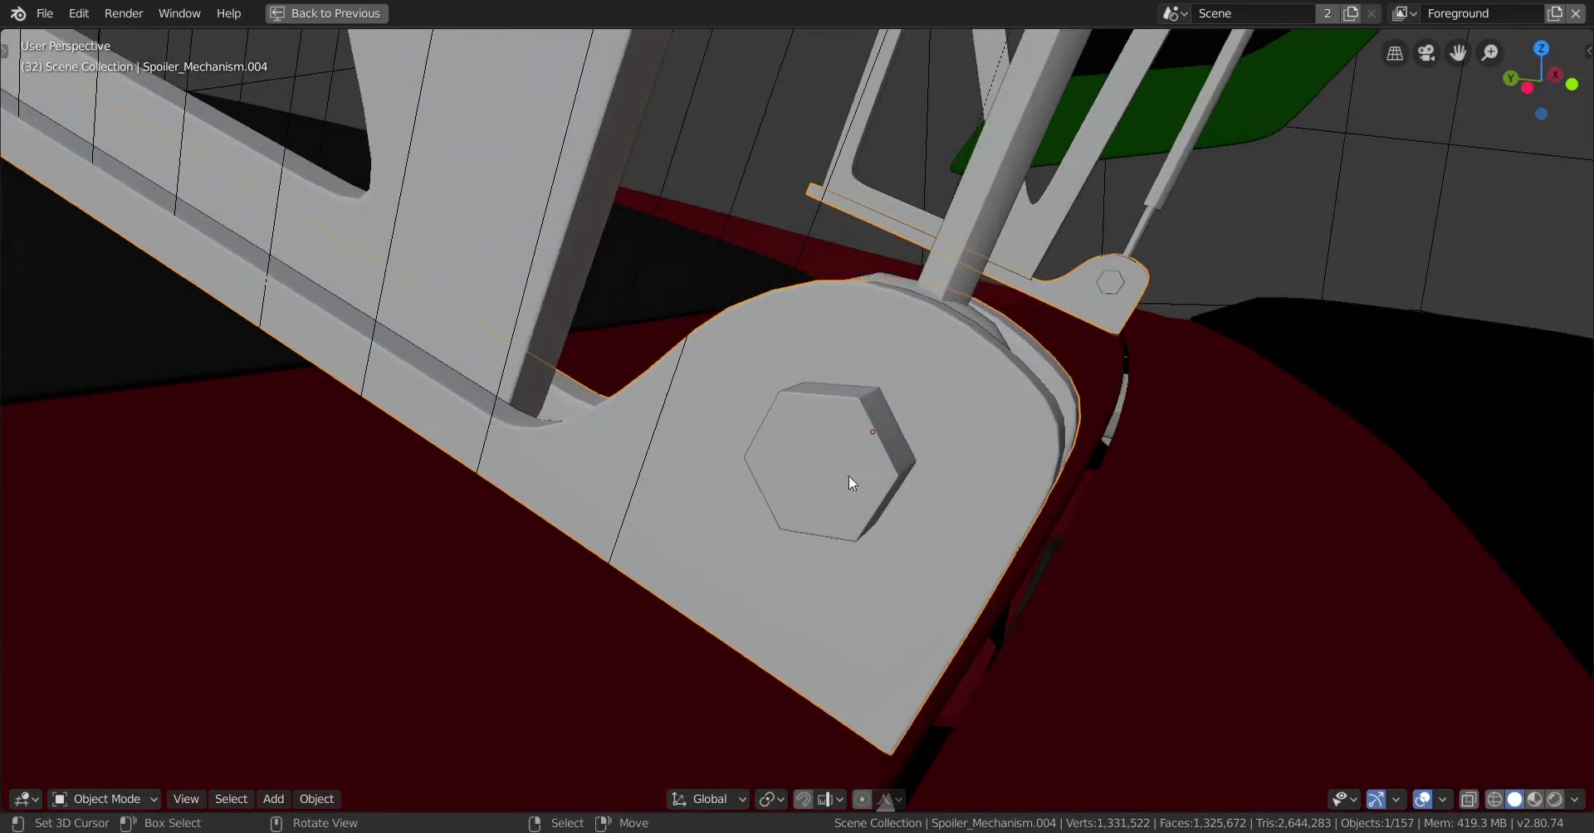
Step: Snap the 3D cursor to the centre of the bracket's lower hinge bolt by selecting the bolt's linked geometry in Edit Mode
left_click(864, 465)
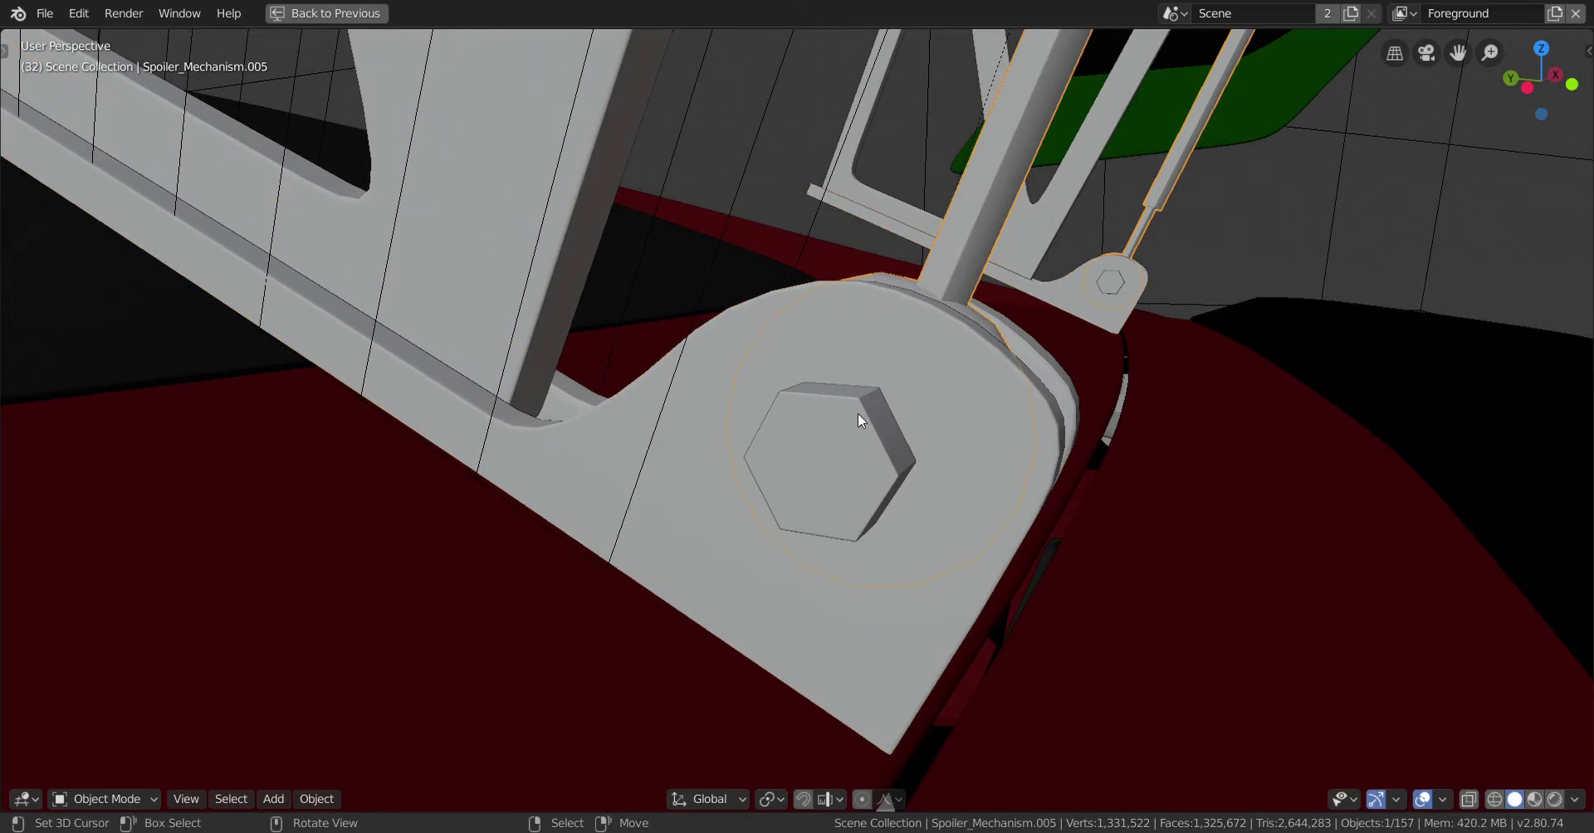
key("Tab")
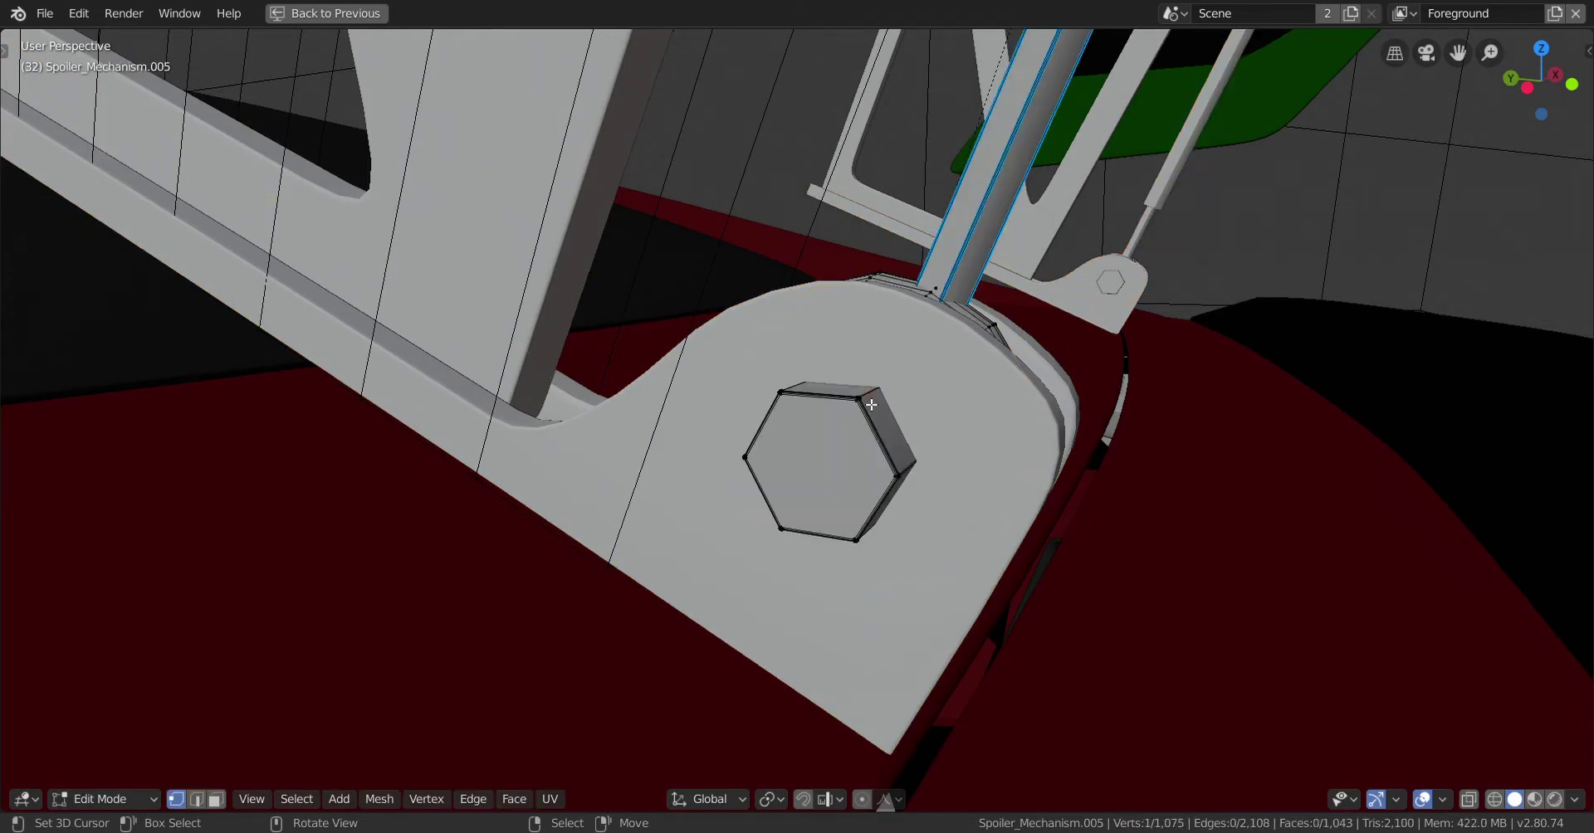
key("l")
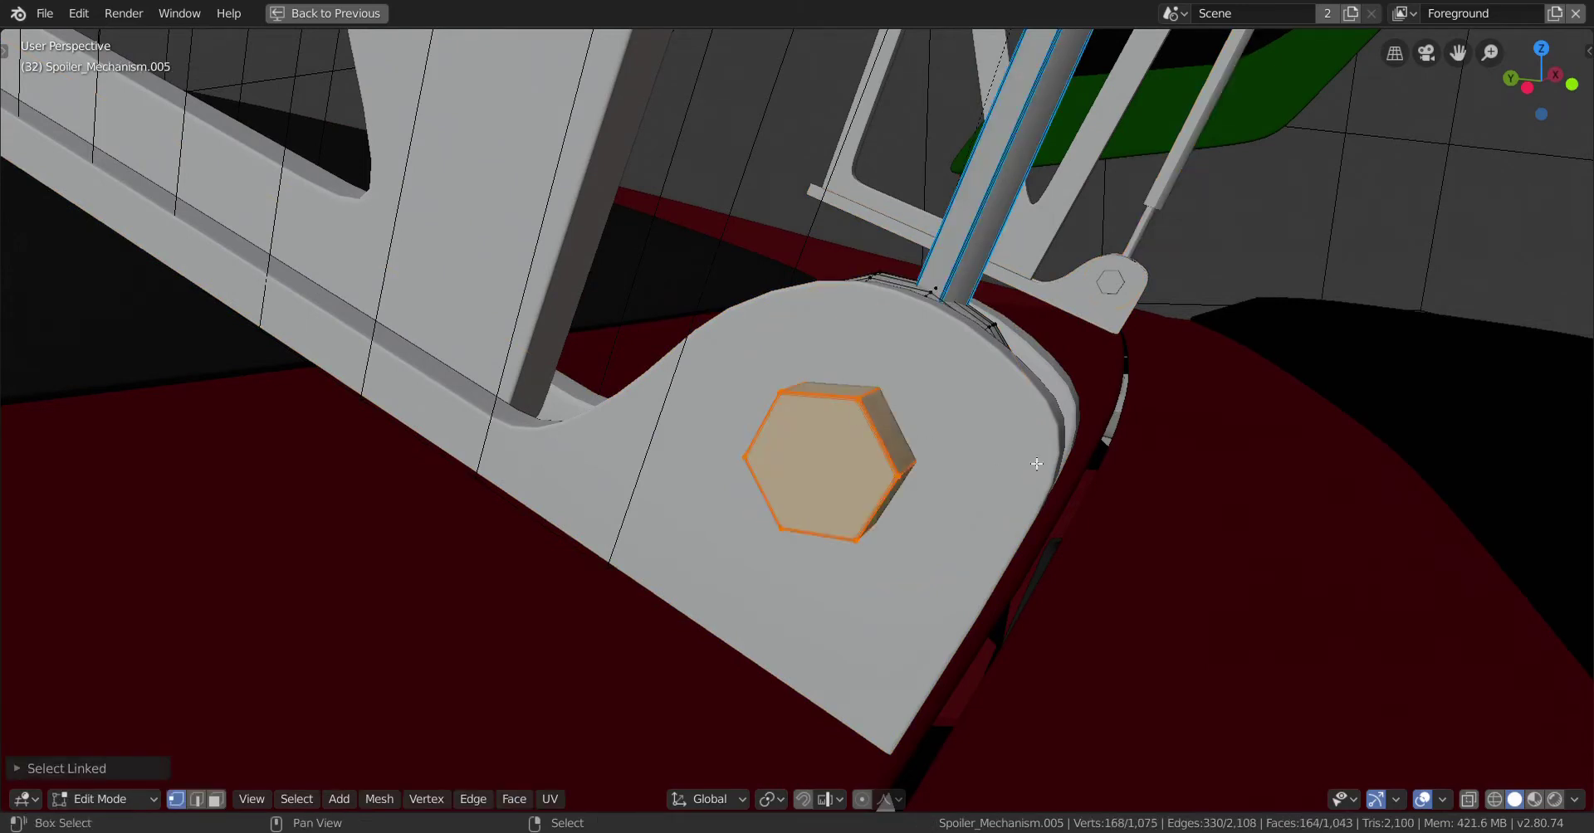
key("shift+s")
left_click(1036, 585)
key("Tab")
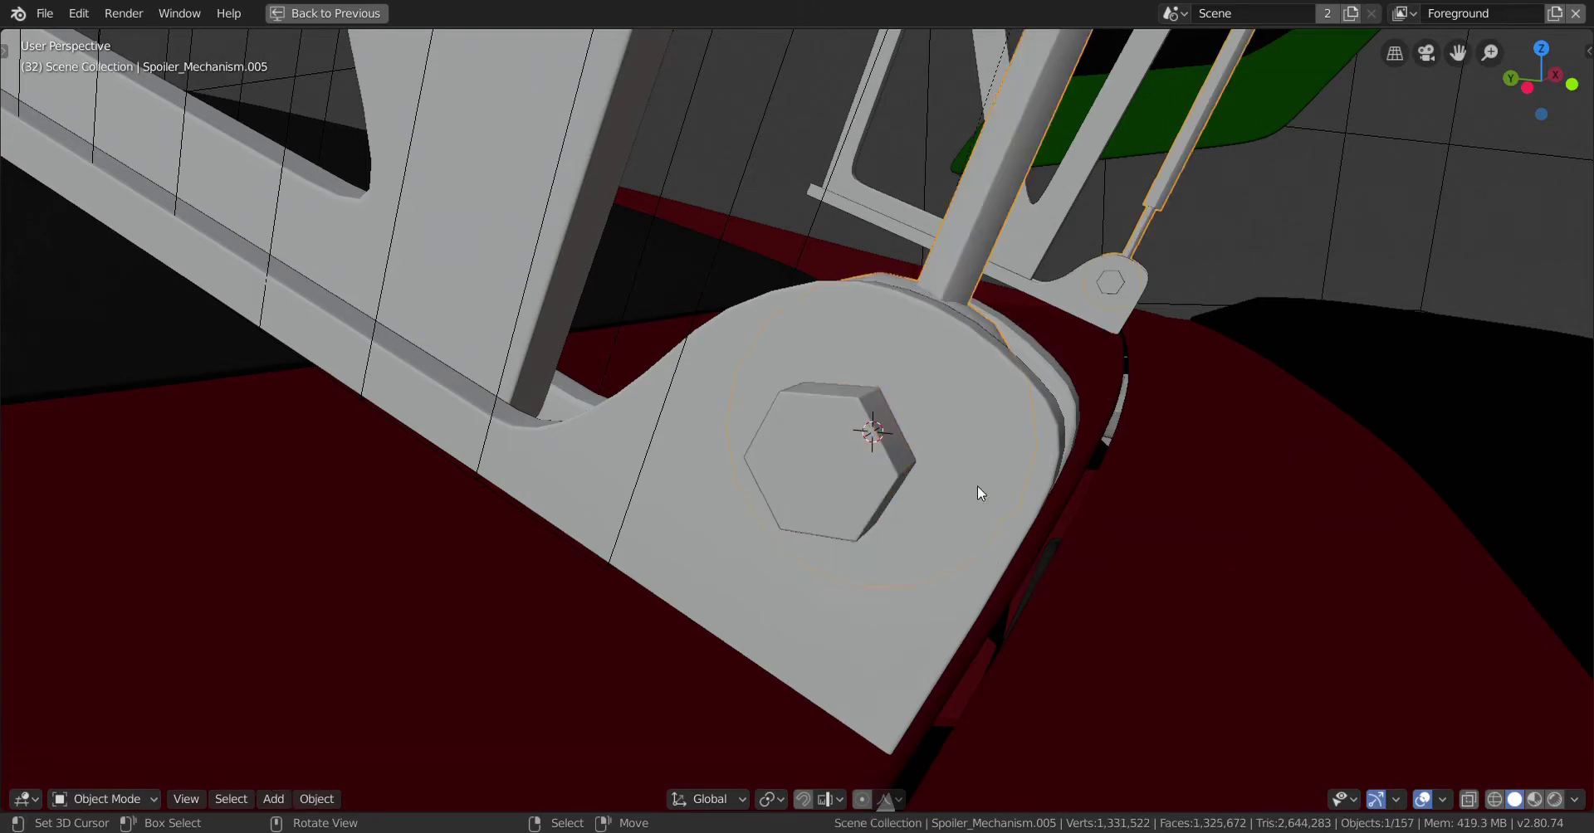
Step: Rotate the lower mounting brackets about the global X axis around the hinge bolt so their bases tilt towards the rear deck's slope
left_click(978, 484)
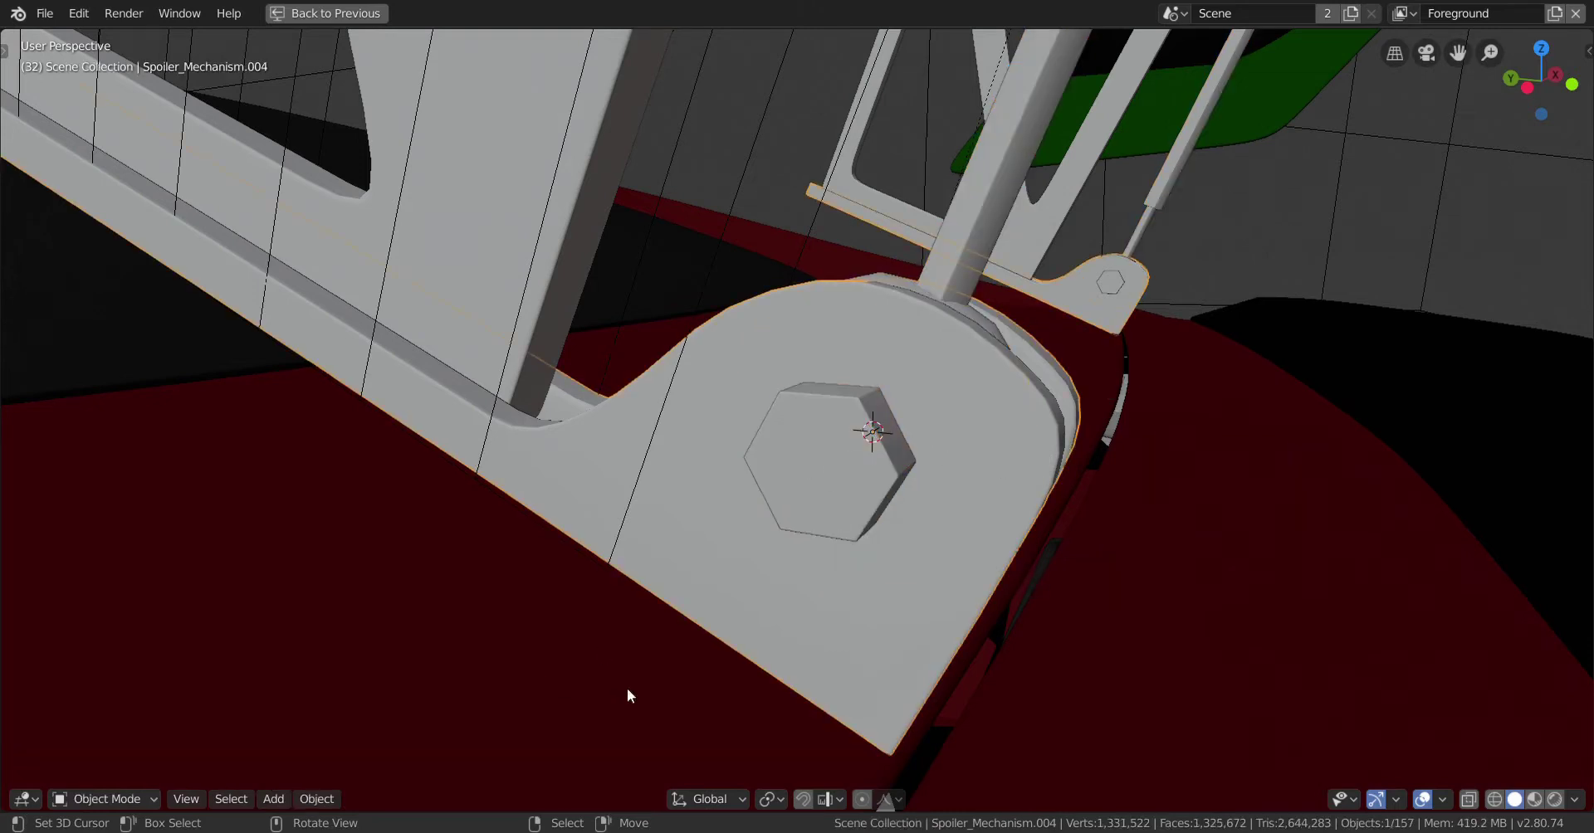
middle_click_drag(924, 463, 913, 566)
key("r")
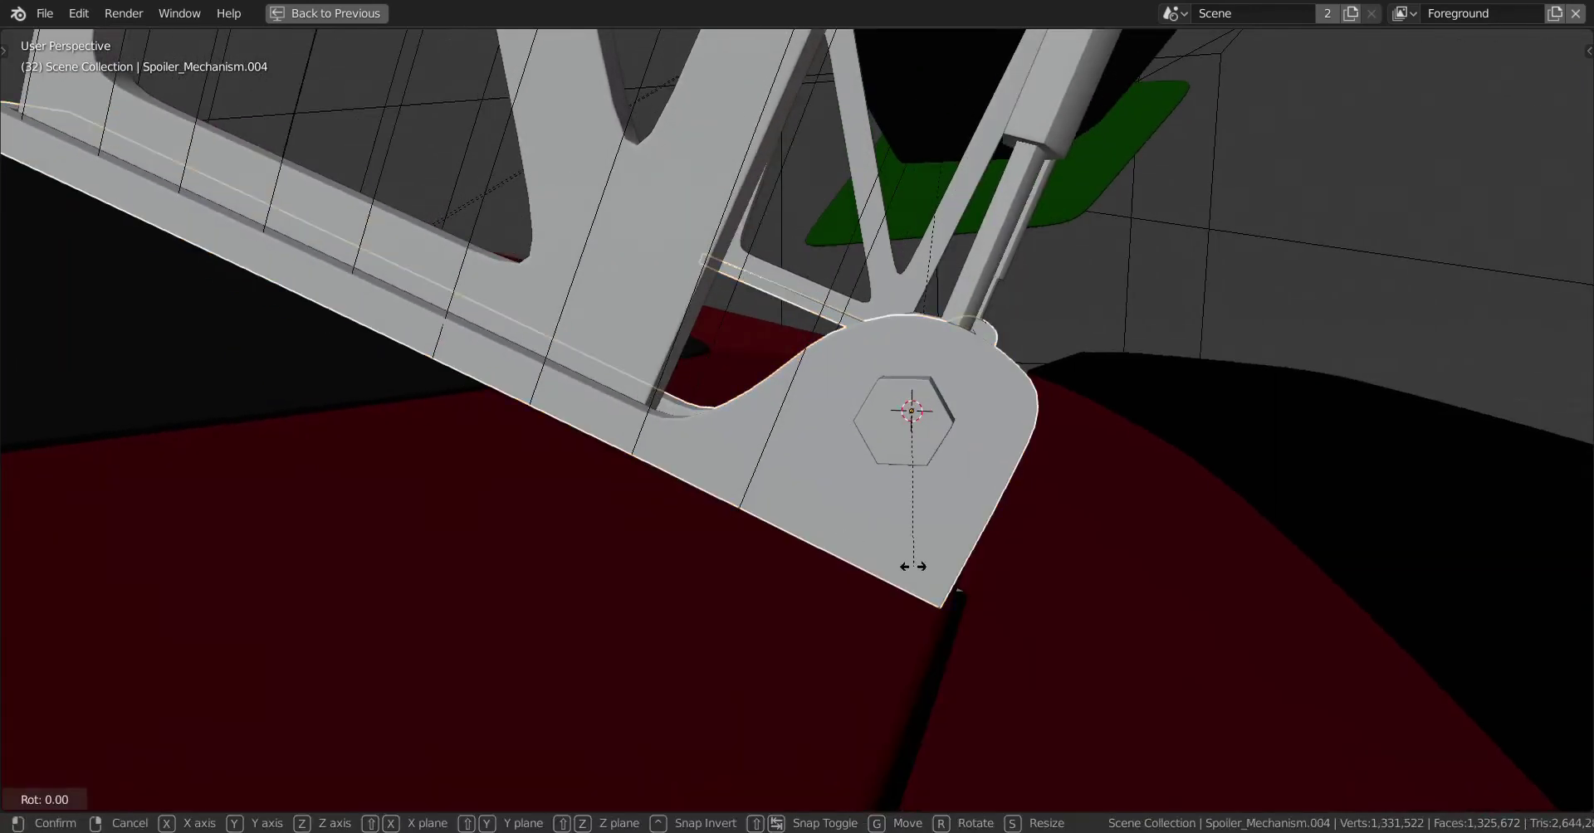
key("x")
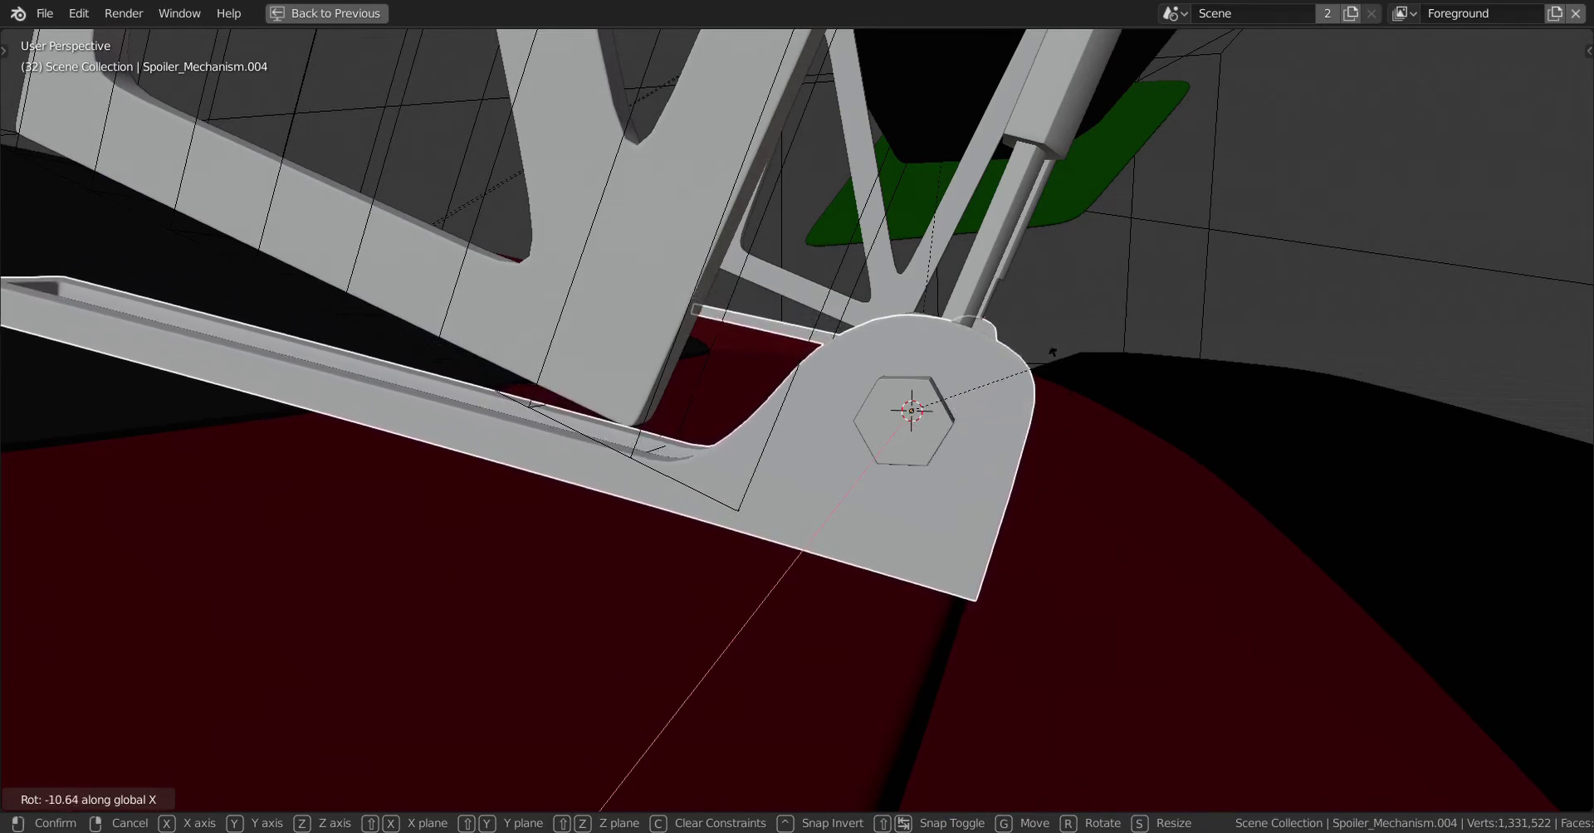
left_click(997, 430)
Step: Select the rear wing's parent empty and lower the whole wing slightly along the global Z axis into the trunk lid
middle_click_drag(996, 430, 899, 500)
scroll(919, 471, "down", 13)
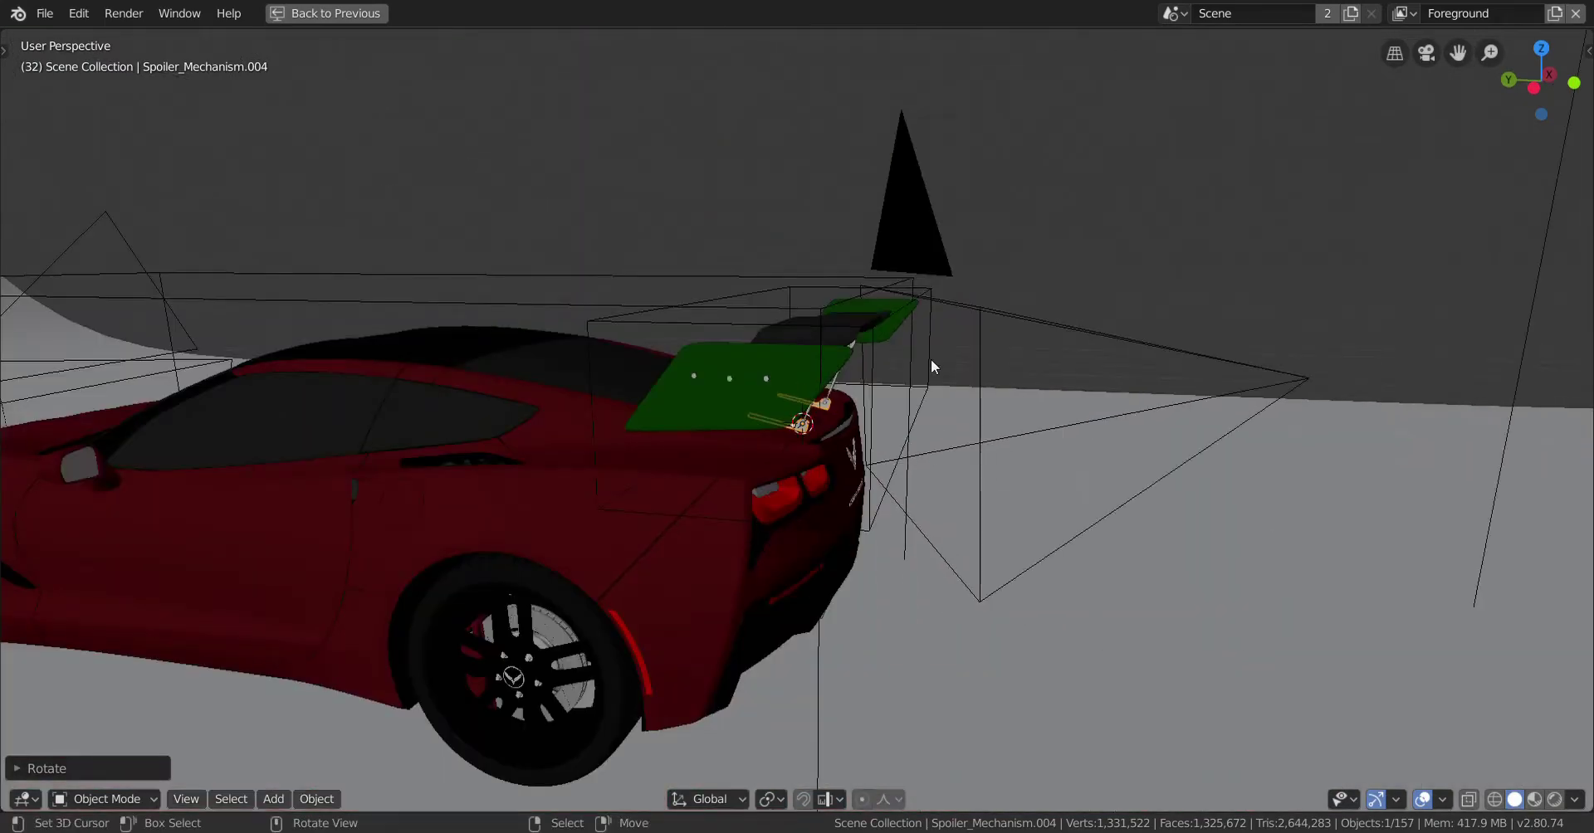
left_click(810, 307)
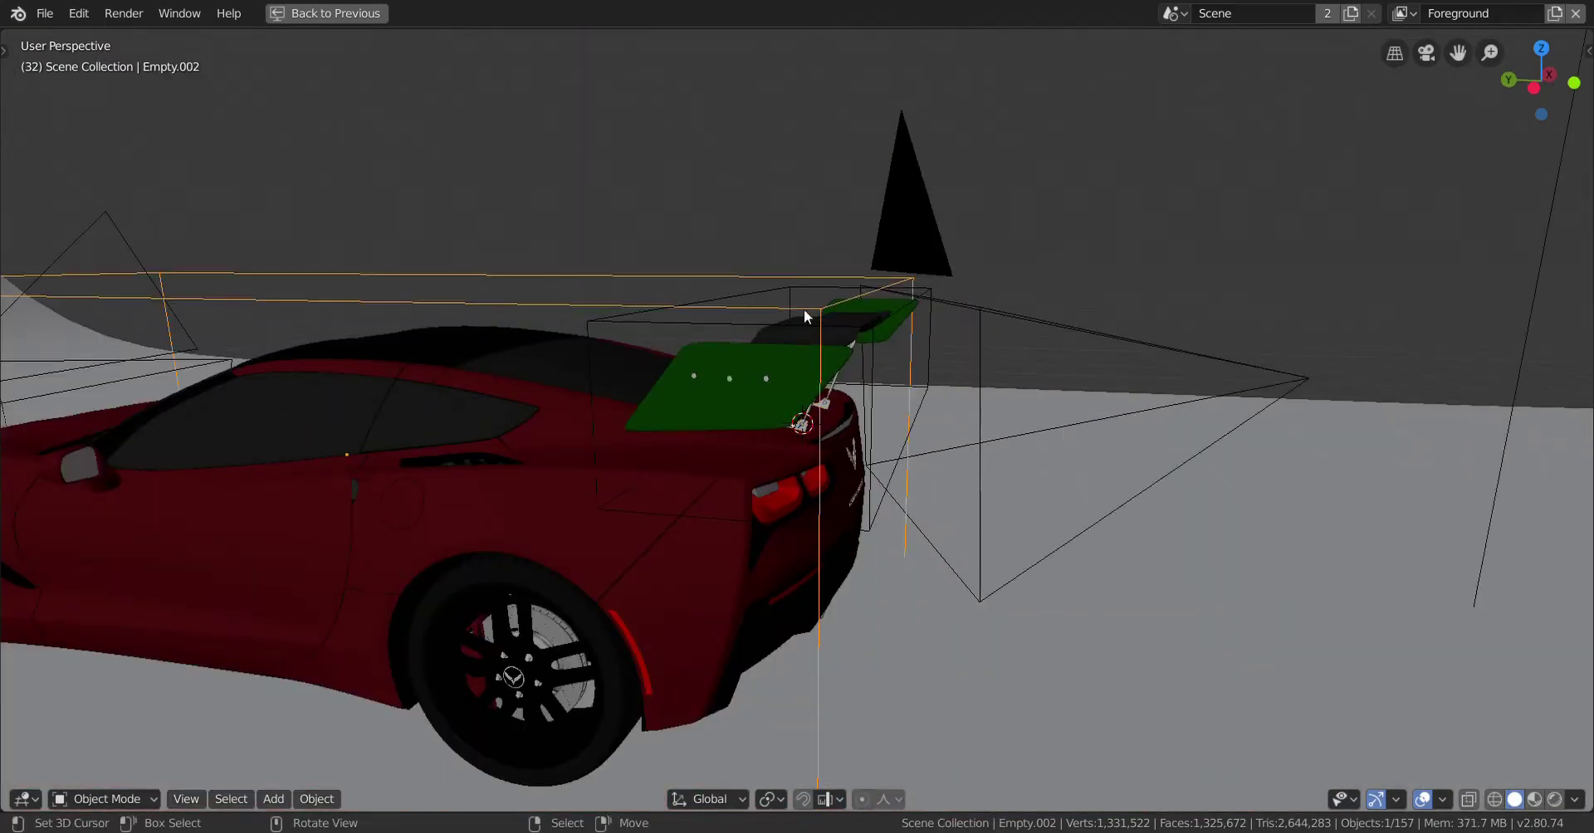
right_click(679, 330)
scroll(835, 483, "up", 14)
middle_click_drag(844, 451, 854, 466)
key("g")
key("z")
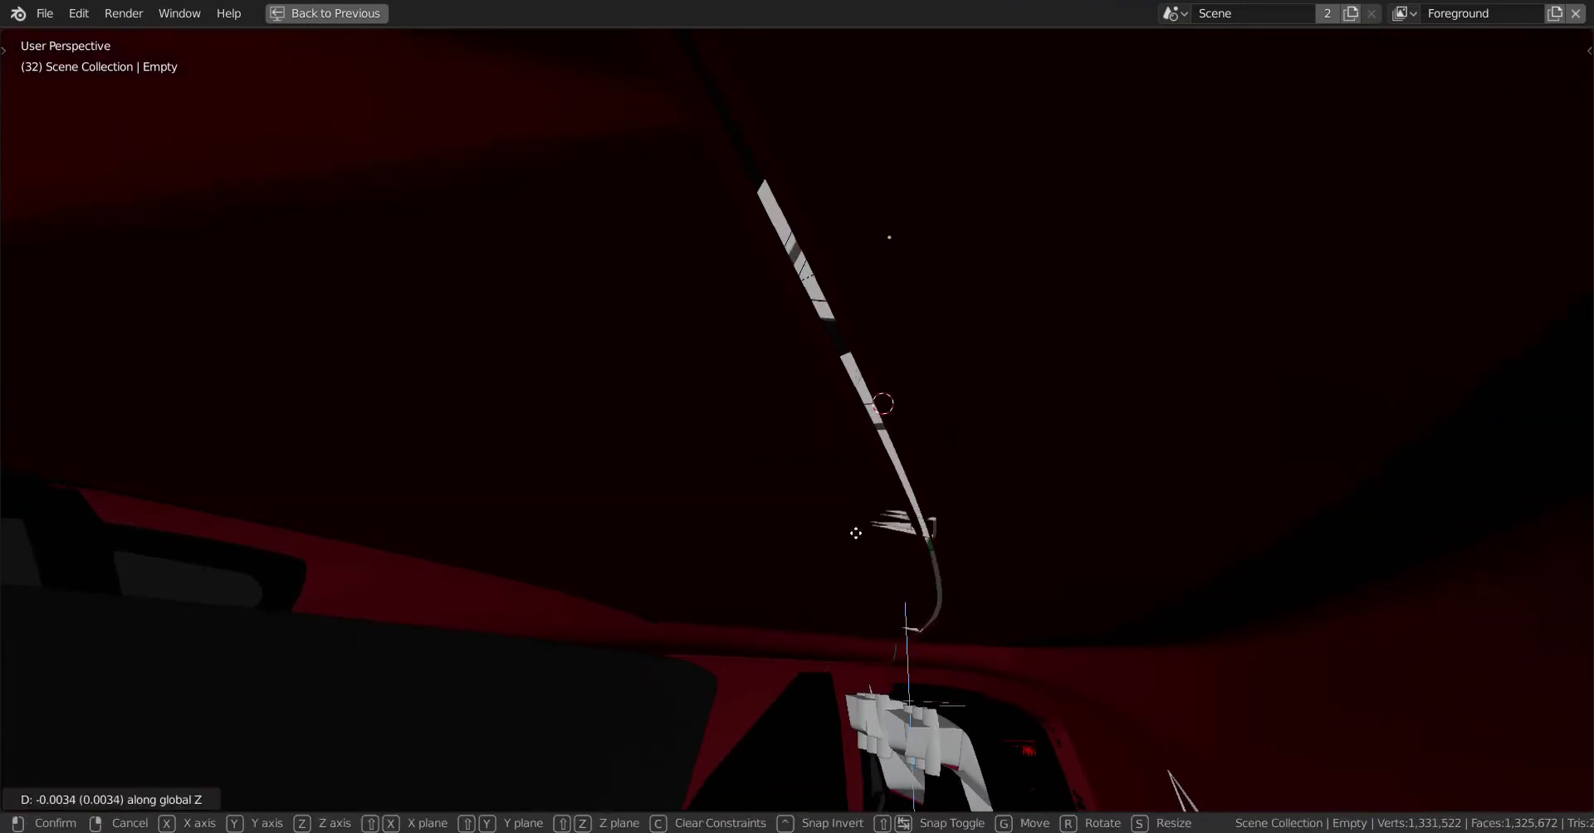
left_click(855, 548)
Step: Rotate the lower mounting brackets further about the global X axis until their undersides run parallel to the trunk lid surface
middle_click_drag(862, 552, 959, 544)
right_click(983, 532)
key("r")
key("x")
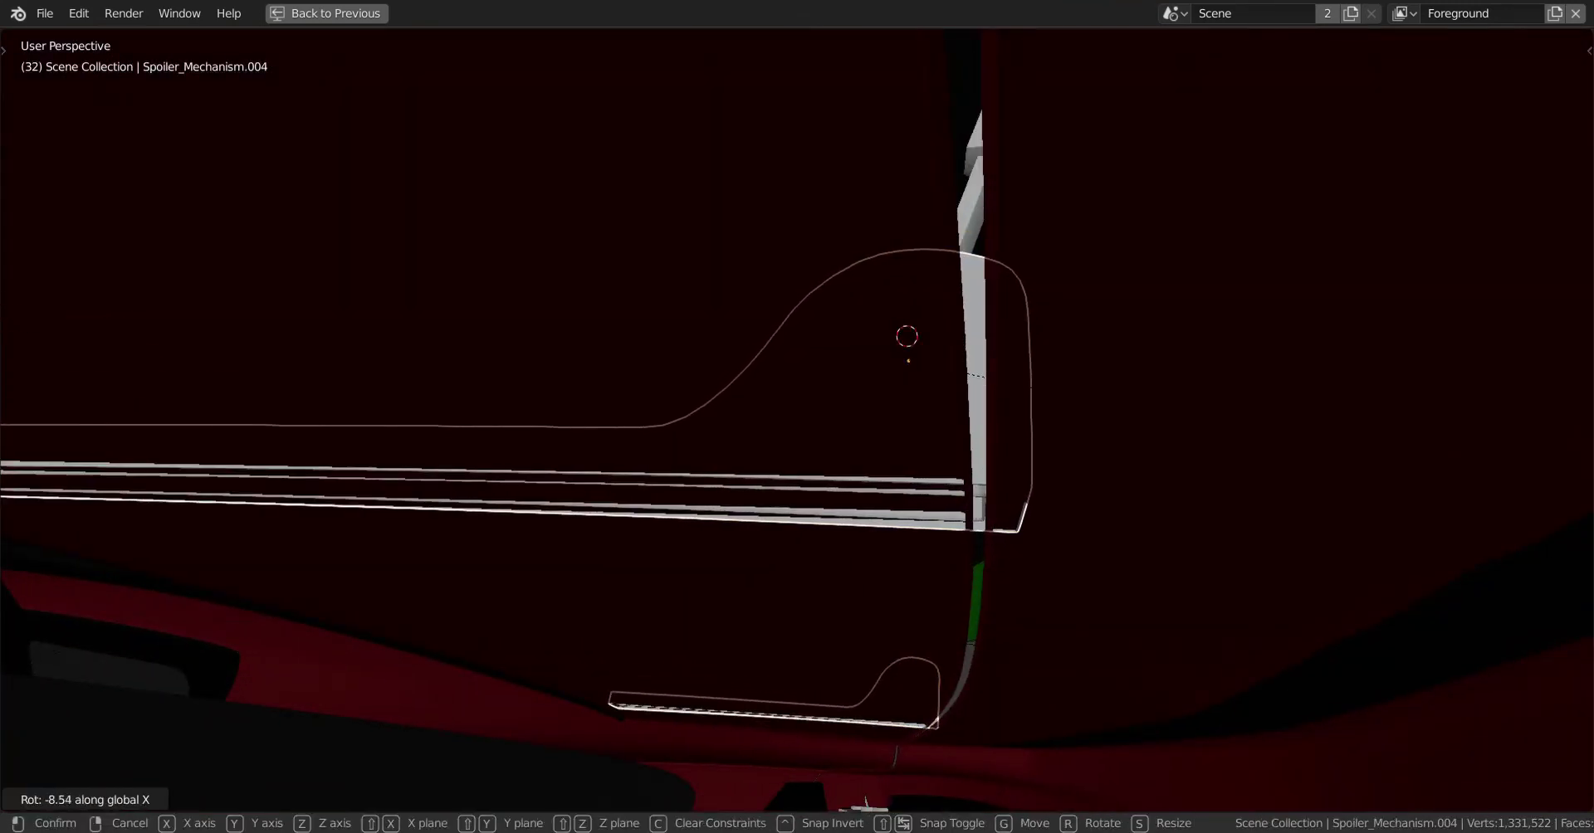
left_click(353, 504)
middle_click_drag(353, 505, 415, 498)
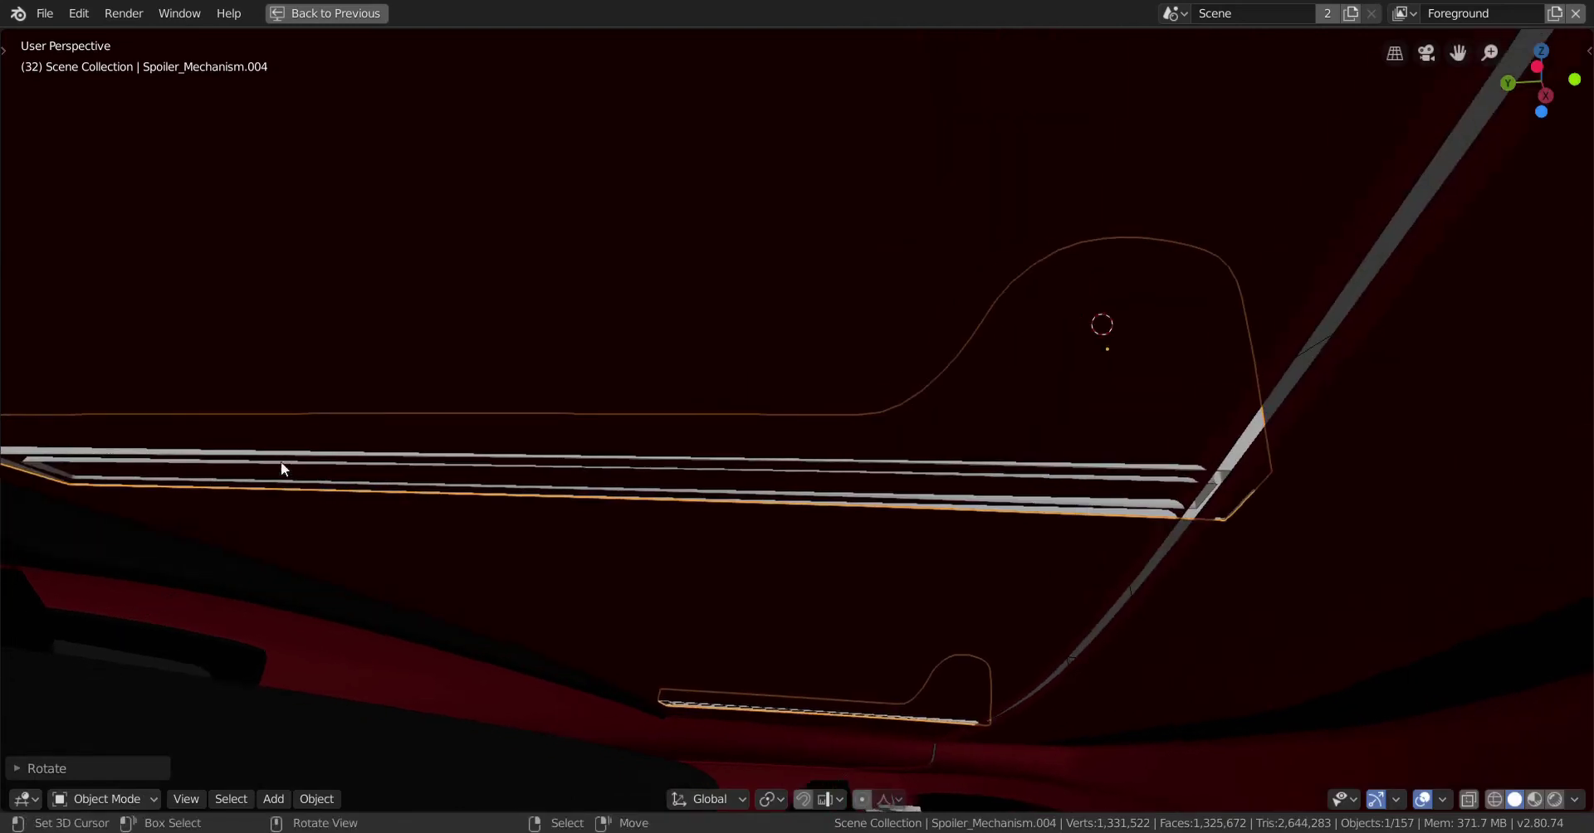
Step: Select the wing's parent empty and shift the wing forward along global Y, then fine-tune its height along global Z
middle_click_drag(977, 482, 946, 550)
scroll(966, 543, "down", 5)
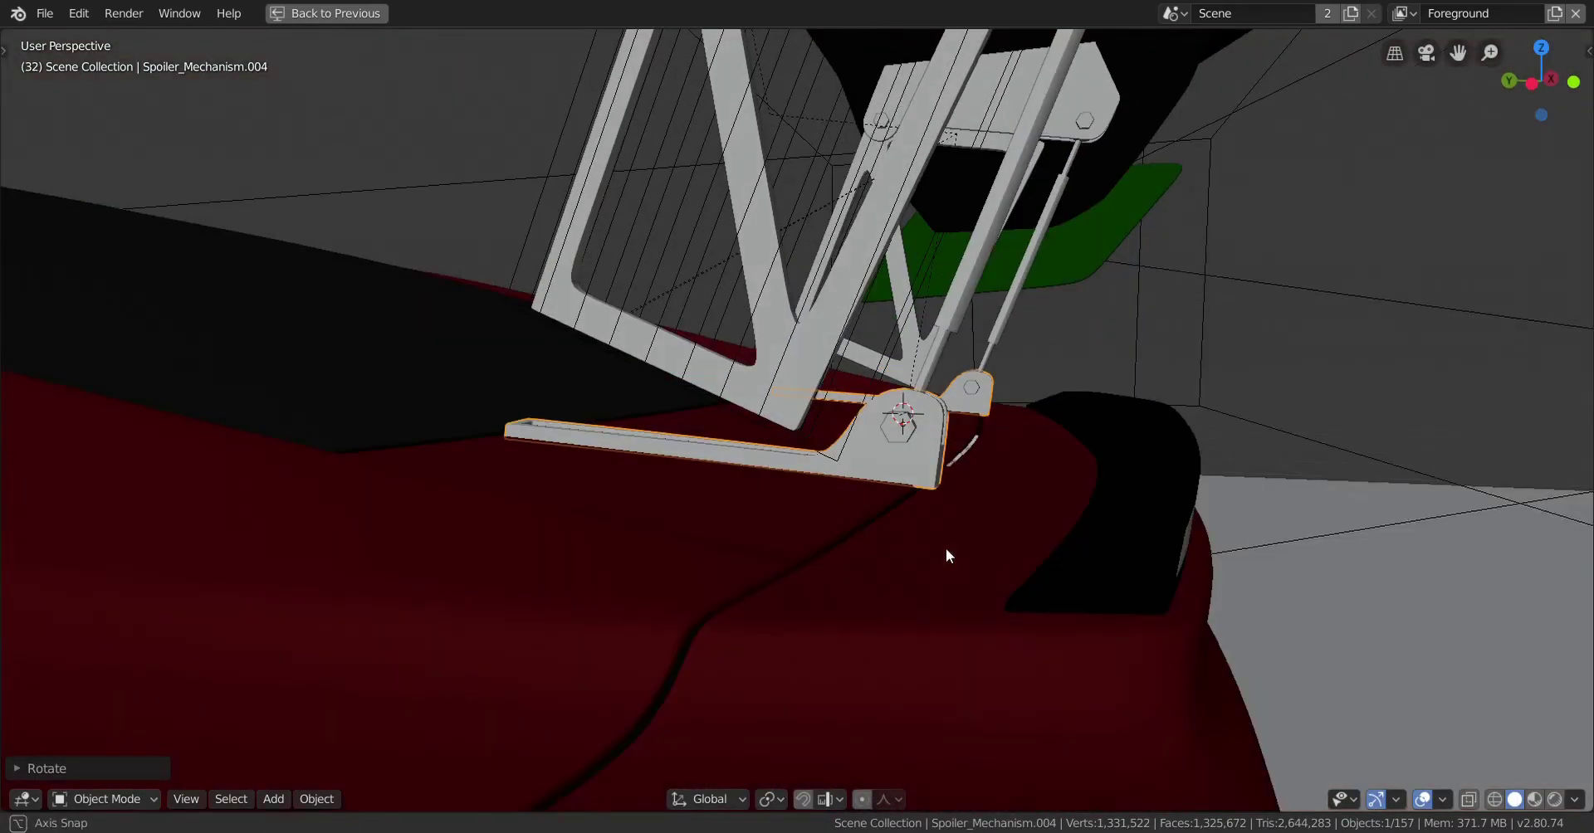
scroll(946, 490, "down", 3)
middle_click_drag(946, 493, 971, 361)
scroll(971, 362, "down", 4)
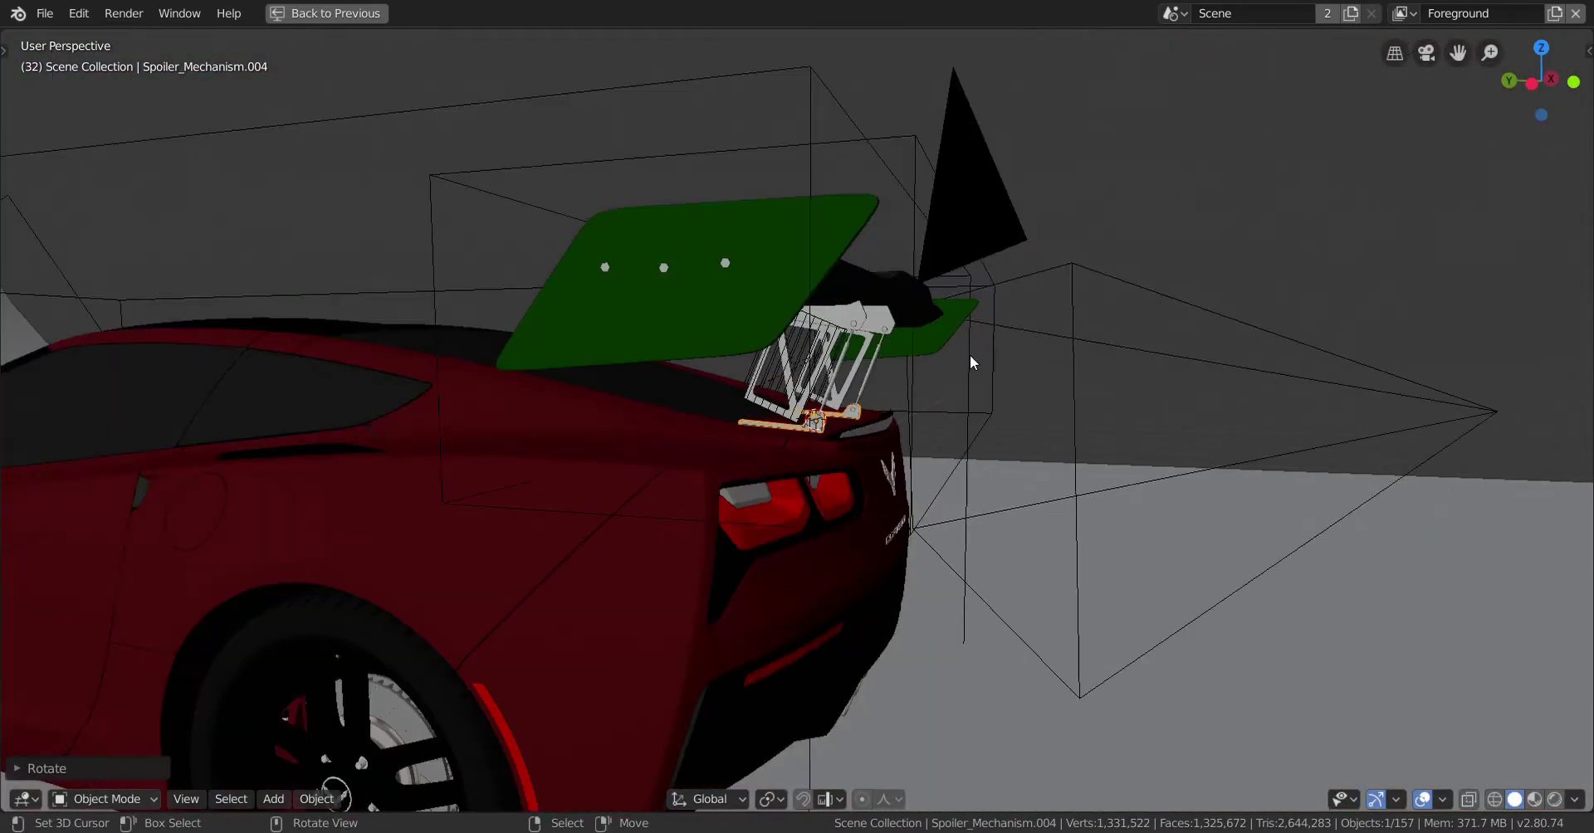
right_click(707, 148)
scroll(805, 234, "up", 9)
middle_click_drag(871, 316, 882, 256)
middle_click_drag(881, 255, 897, 309, "shift")
middle_click_drag(954, 391, 938, 387, "shift")
key("g")
key("y")
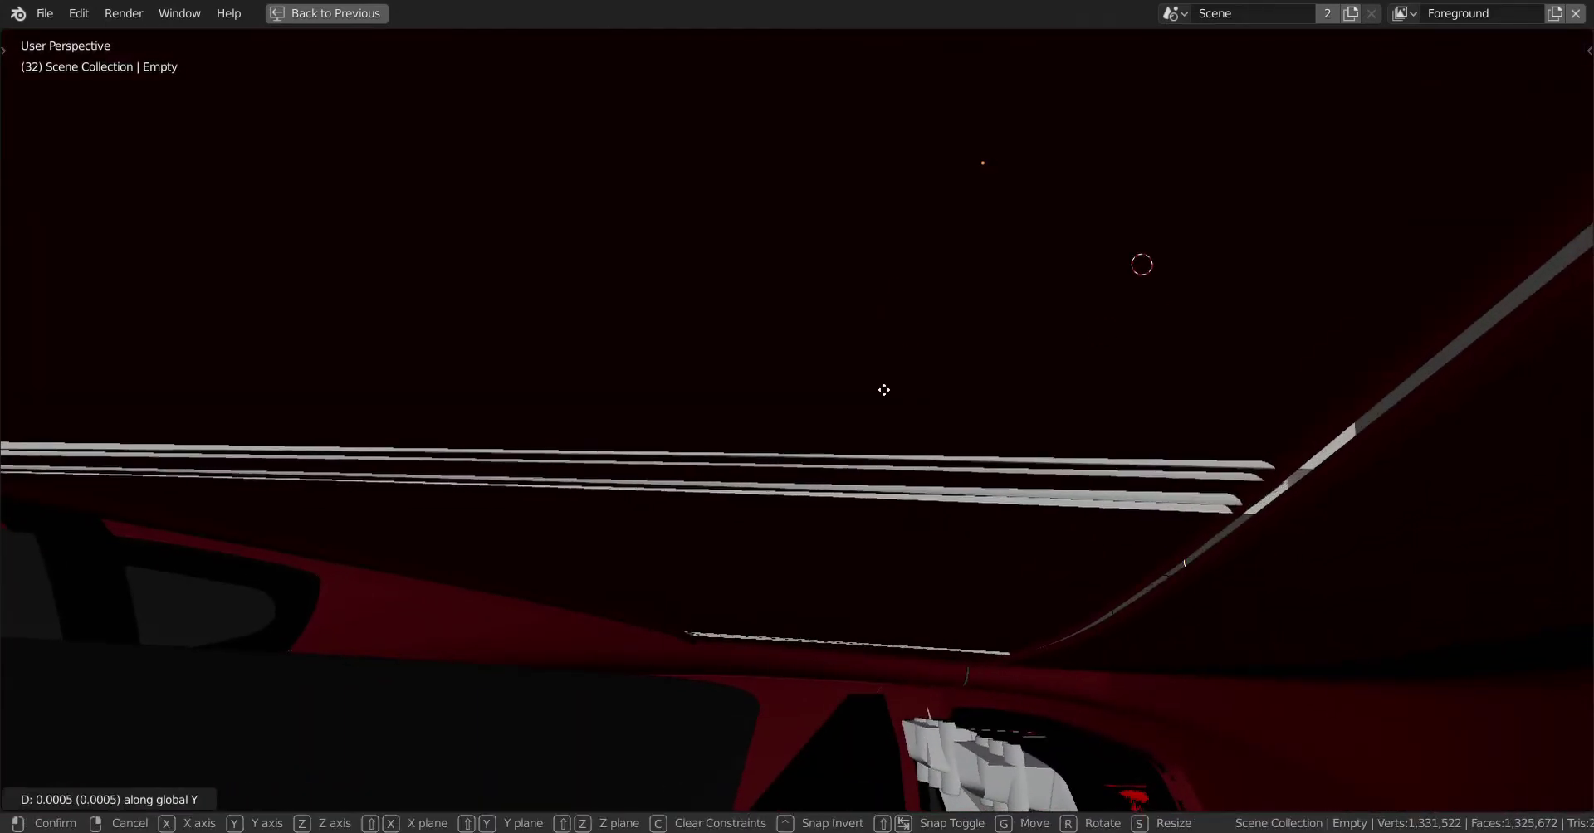
left_click(786, 406)
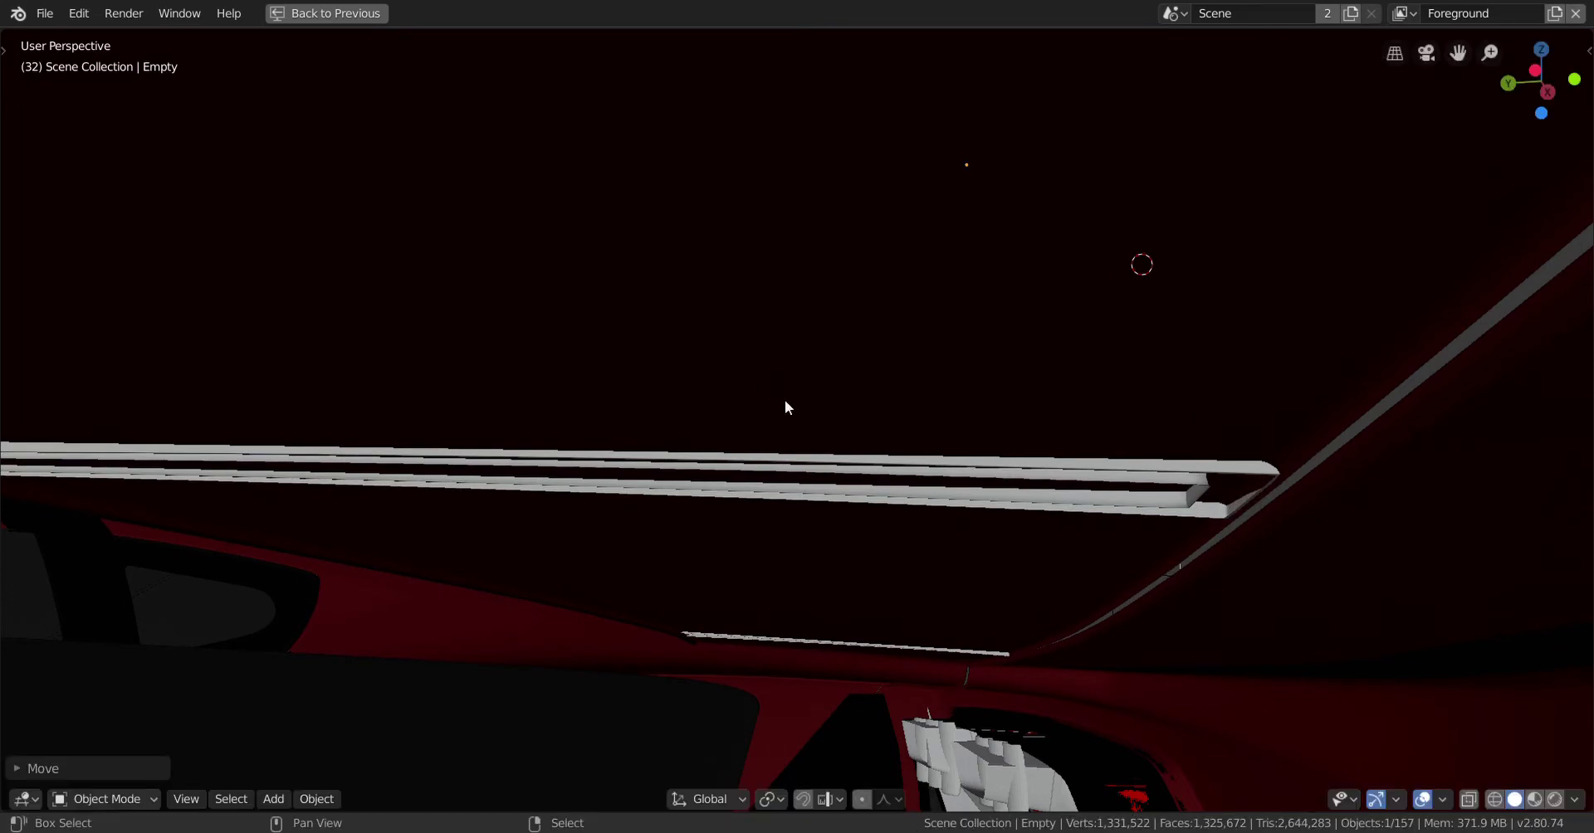
key("g")
key("z")
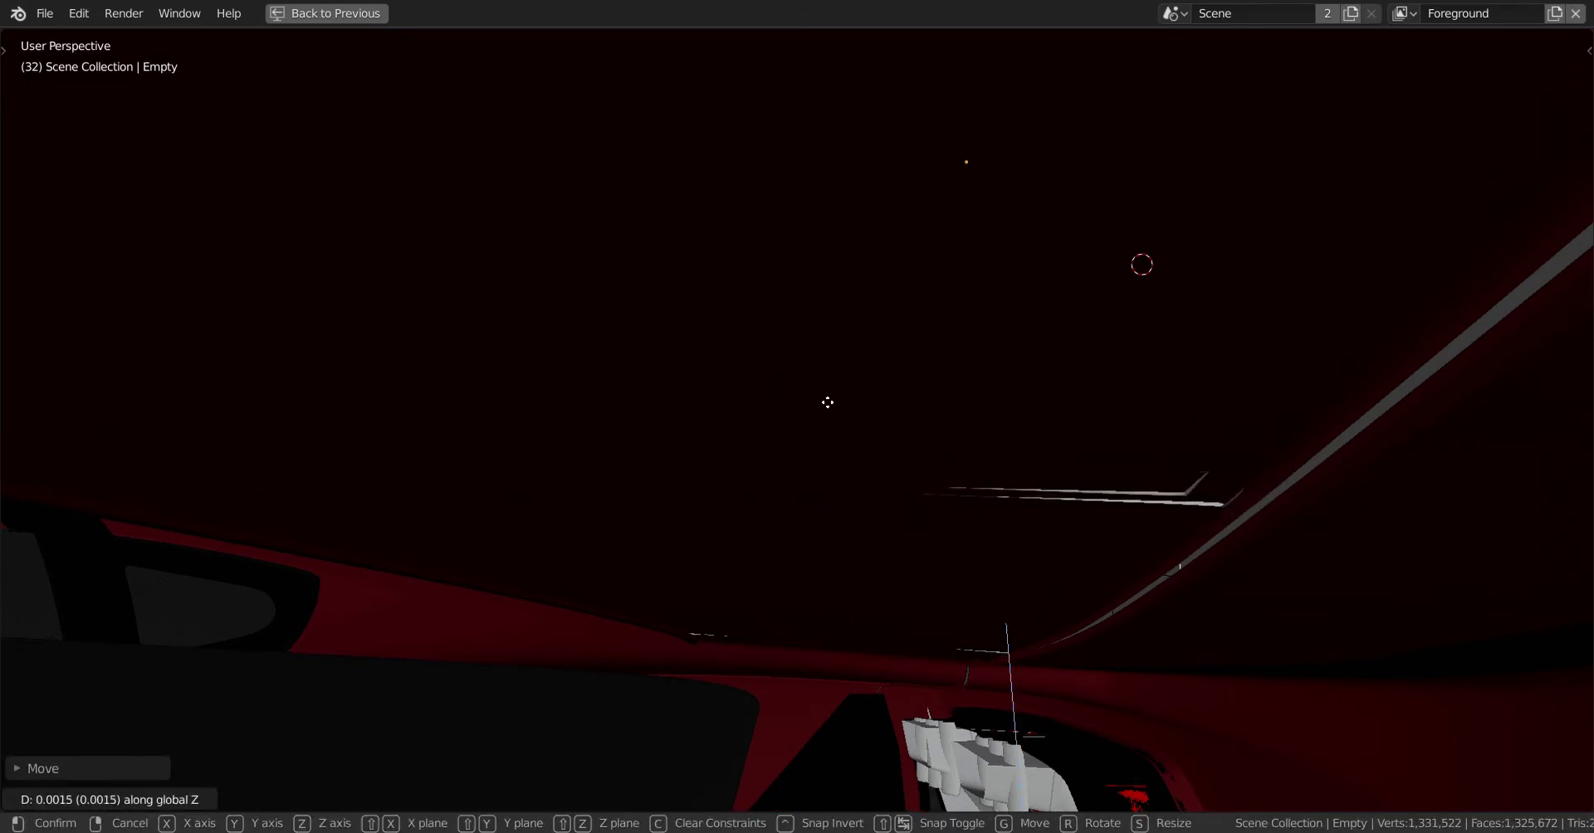
left_click(839, 422)
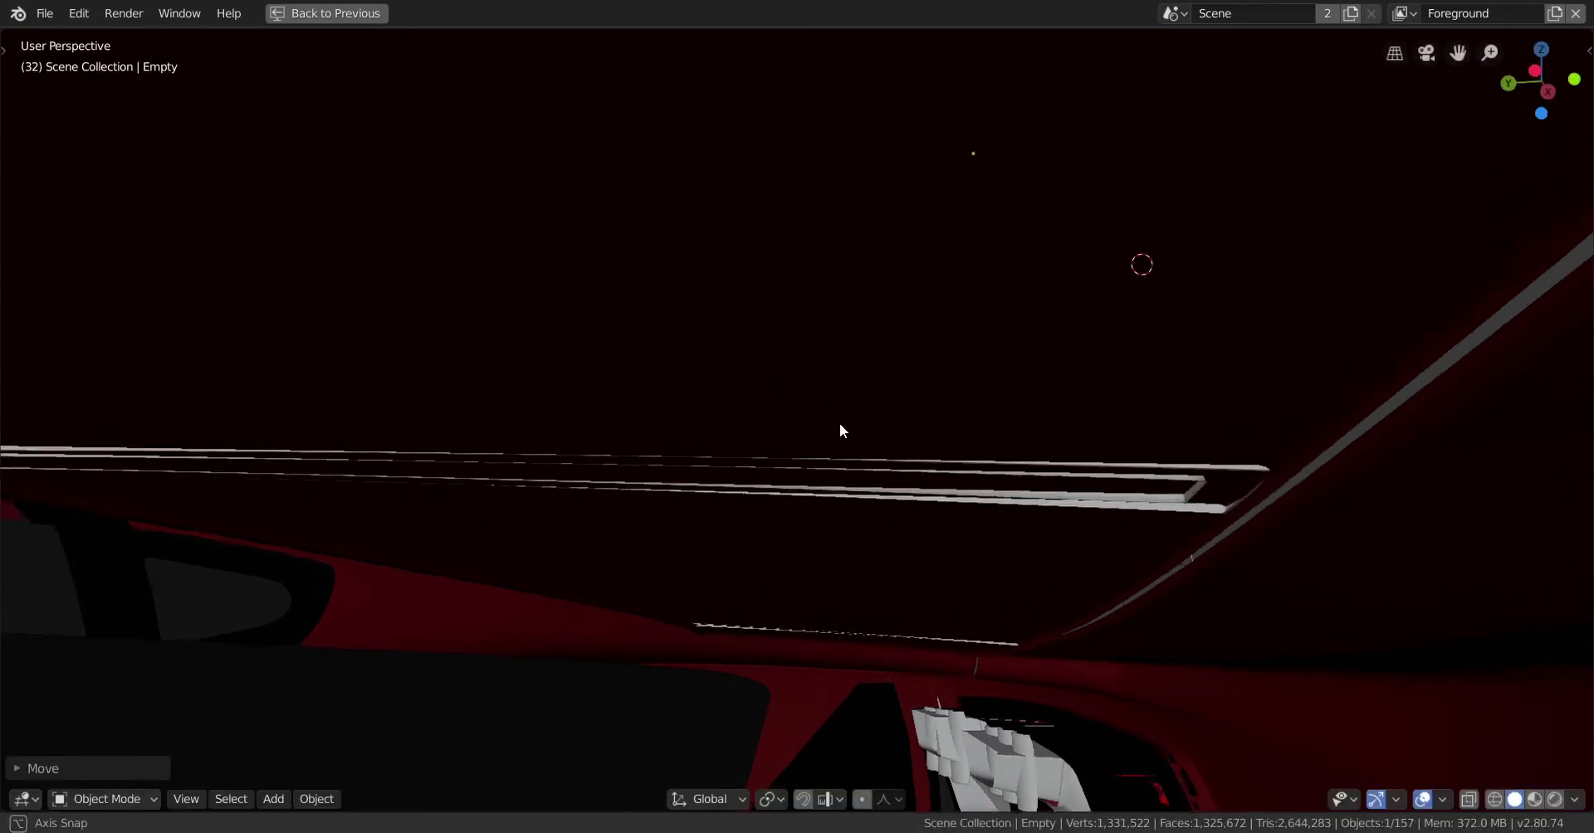
Step: Nudge the whole wing rearward along the global Y axis until the bracket's front end rests on the trunk lid's painted edge
mouse_move(834, 435)
middle_mouse_down("shift")
mouse_move(812, 416)
mouse_move(826, 421)
middle_mouse_up("shift")
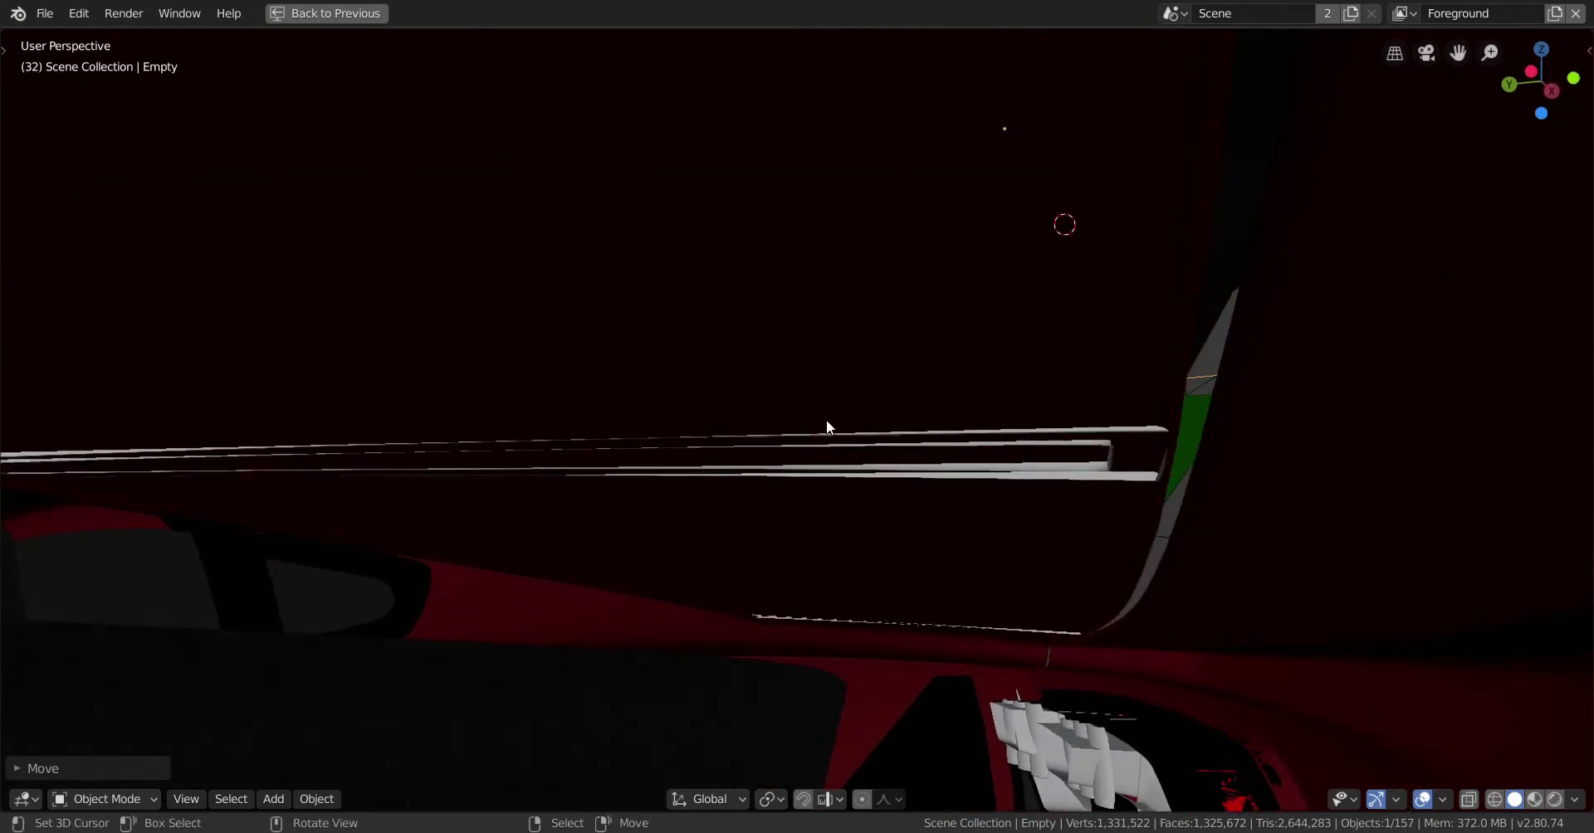
key("g")
key("y")
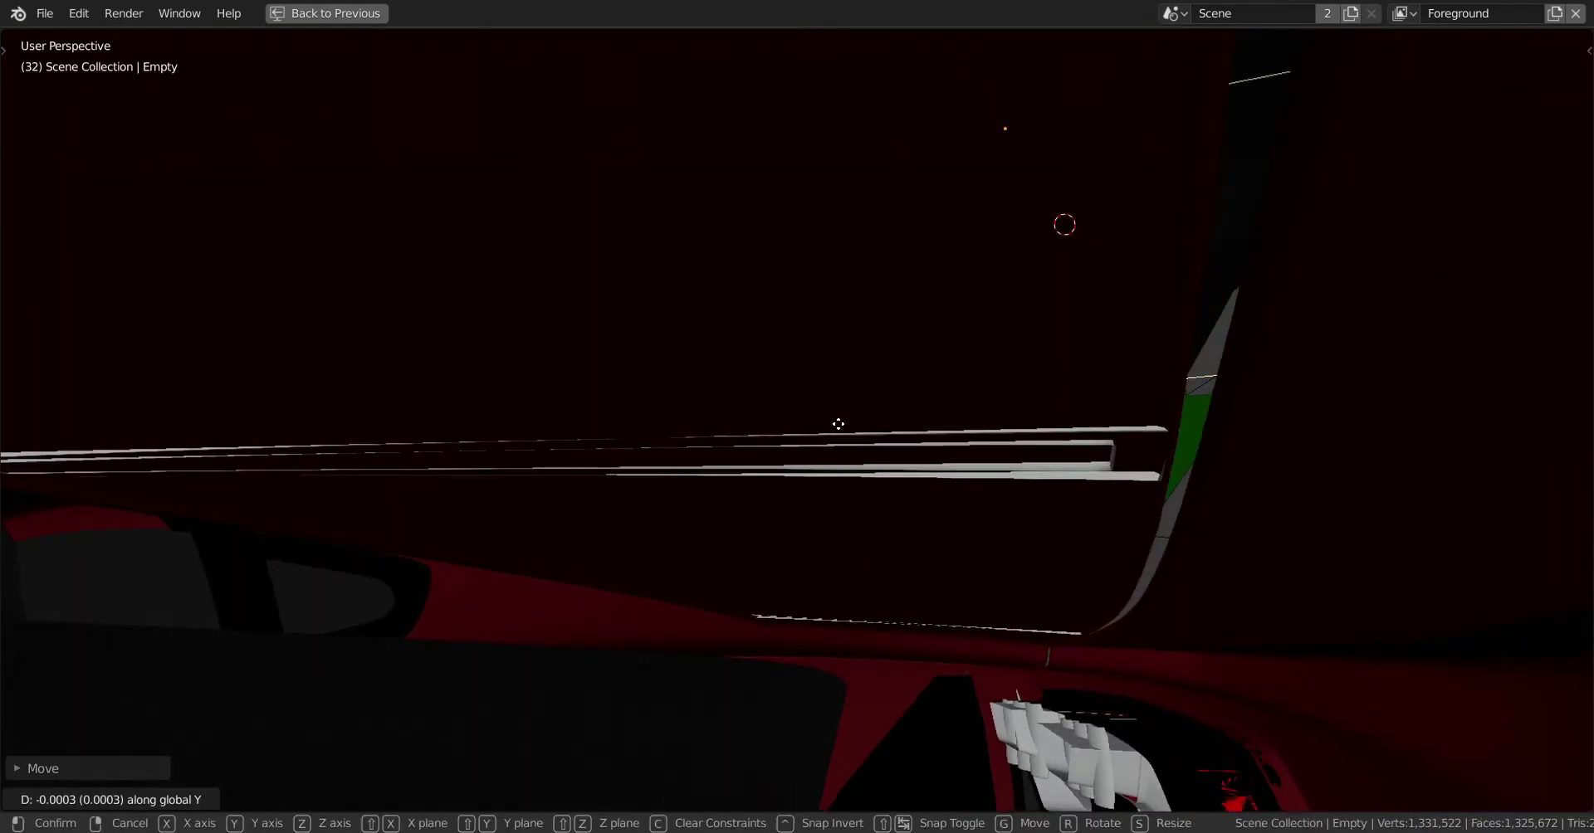
left_click(835, 420)
middle_click_drag(831, 419, 844, 515, "shift")
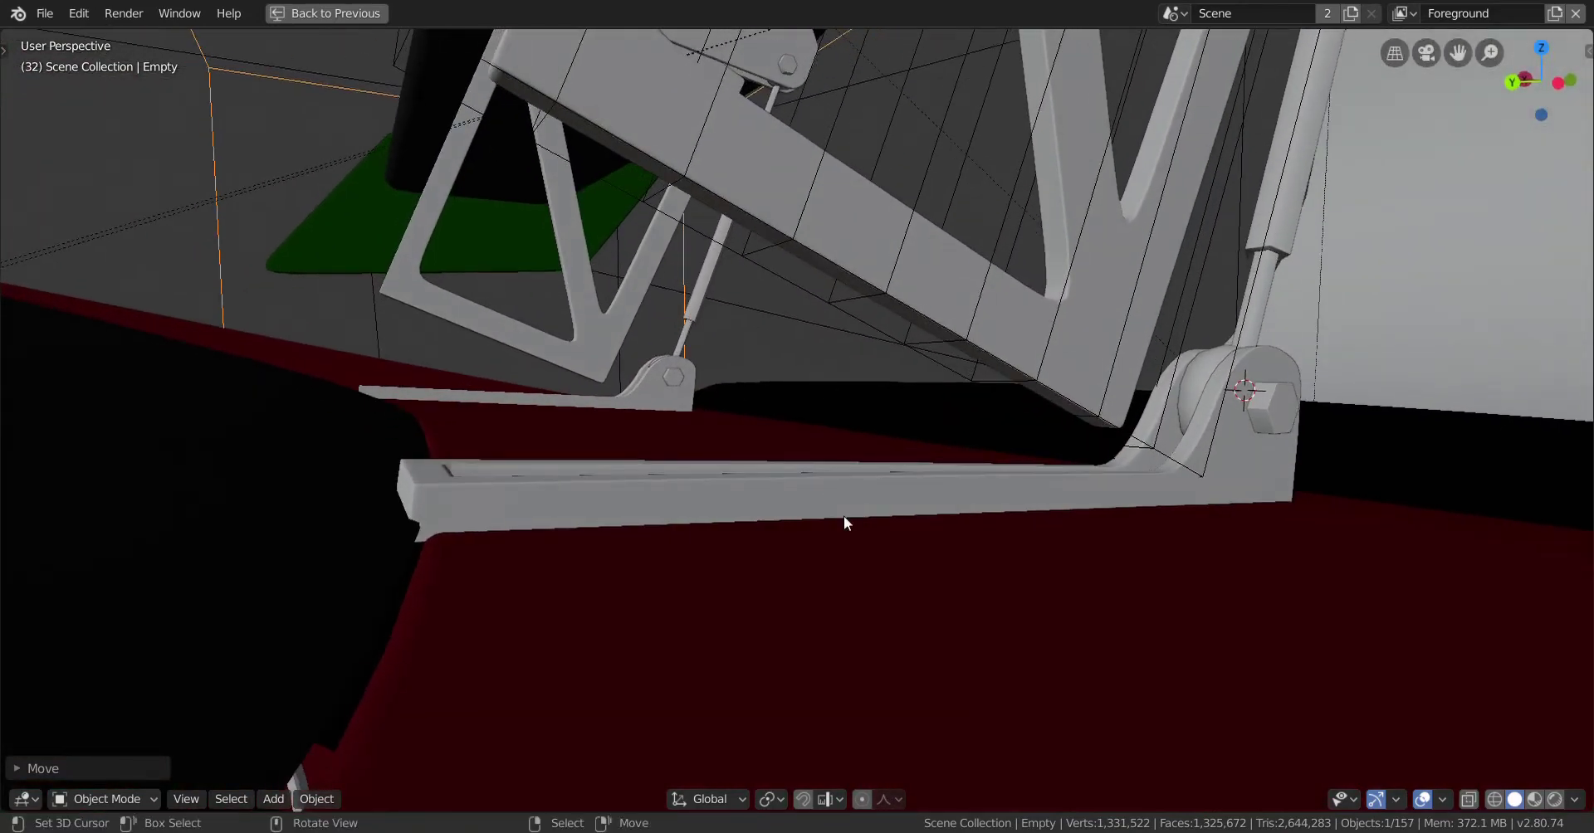
key("g")
key("y")
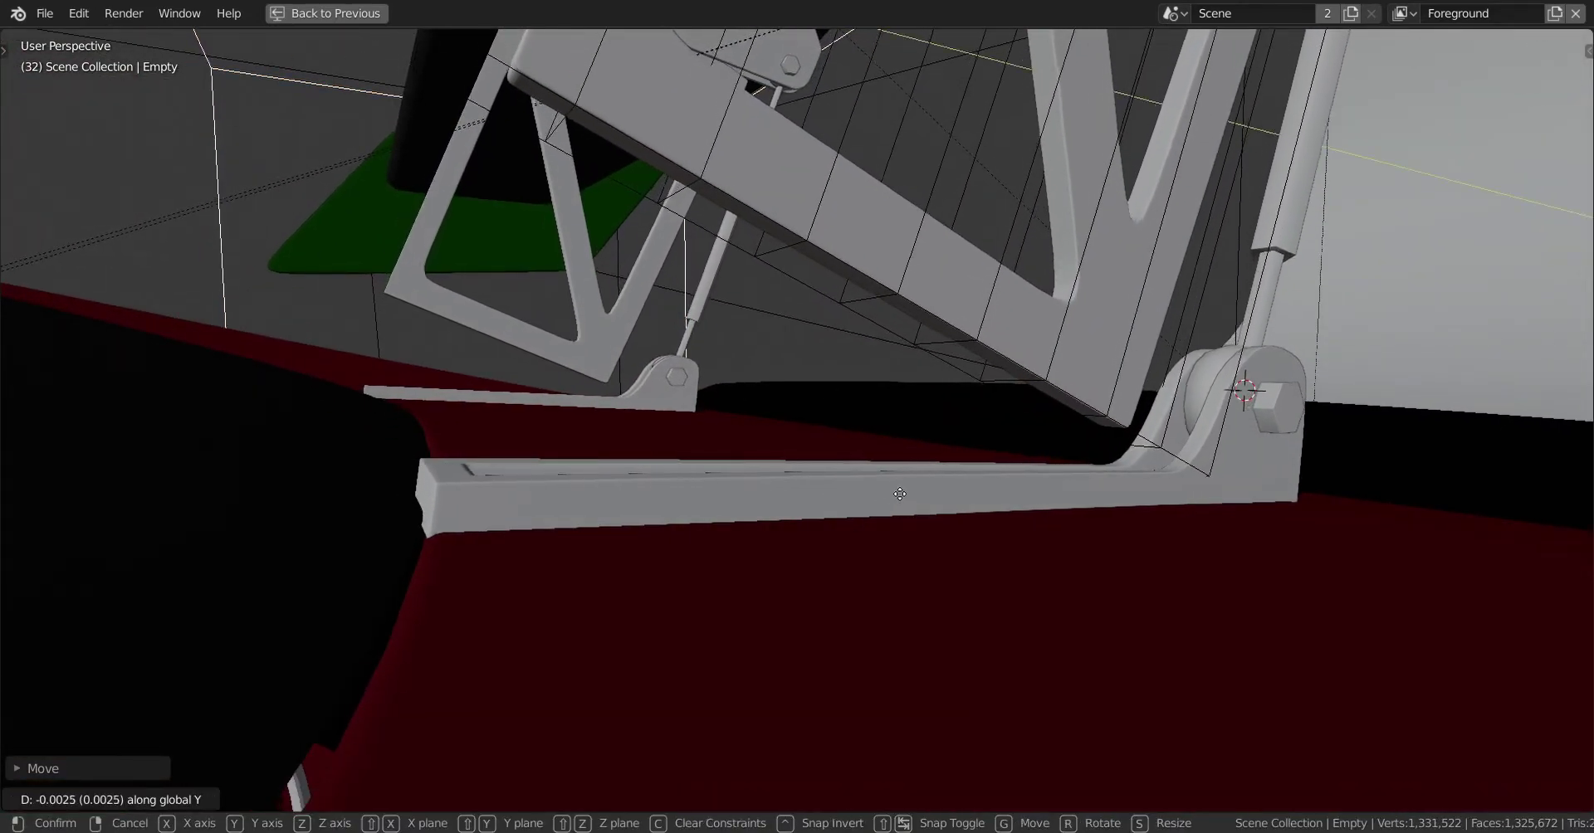
left_click(945, 477)
Step: Examine the lower brackets' contact with the trunk lid and their fit with the wing's upright supports from the side and rear
middle_click_drag(945, 478, 1153, 580)
scroll(1079, 556, "up", 1)
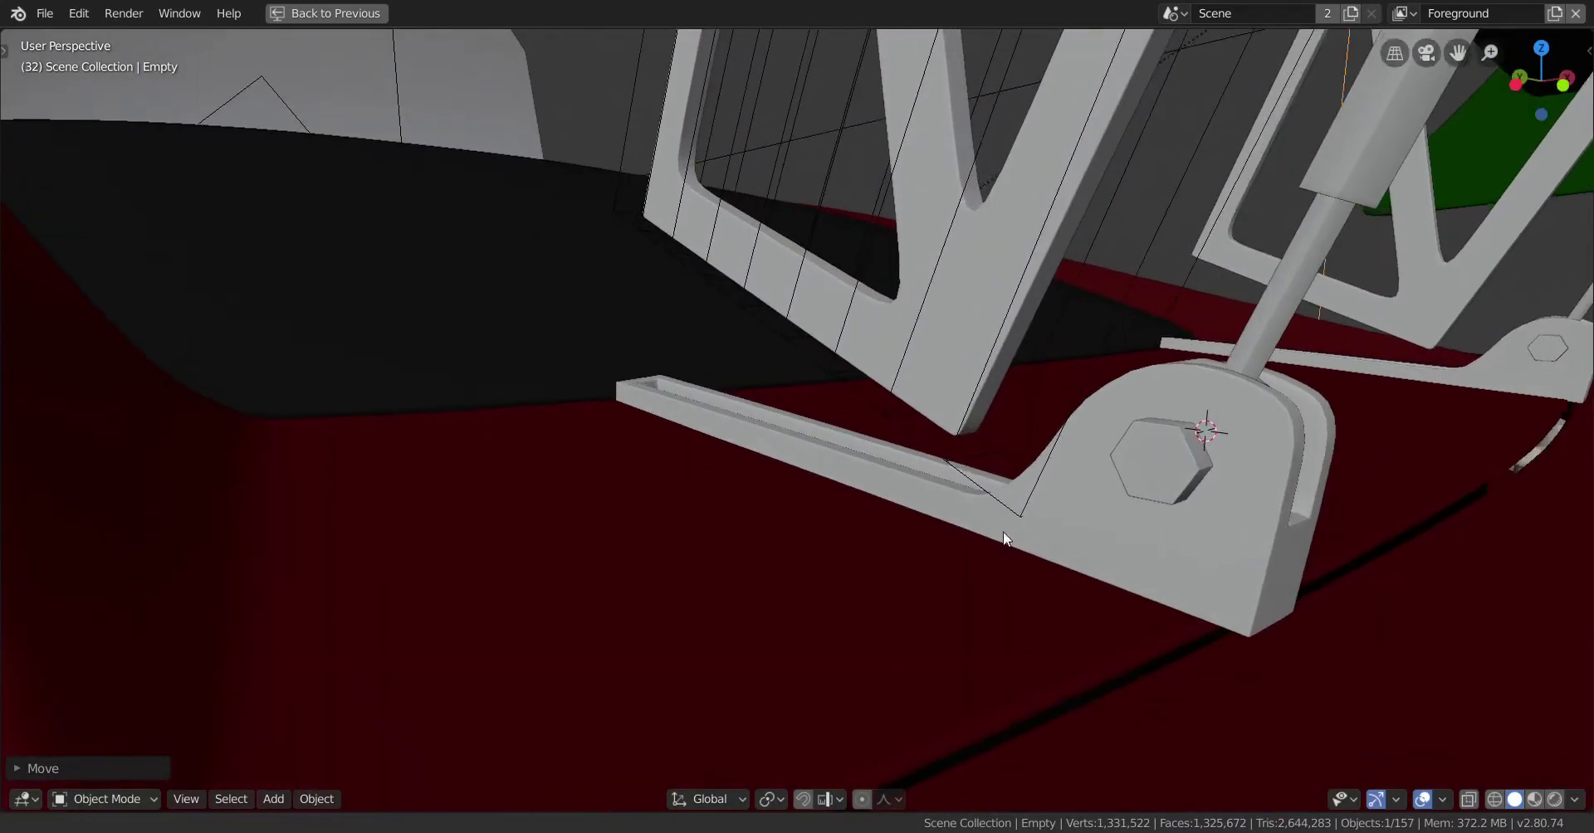
middle_click_drag(1003, 532, 880, 457)
scroll(1076, 545, "up", 2)
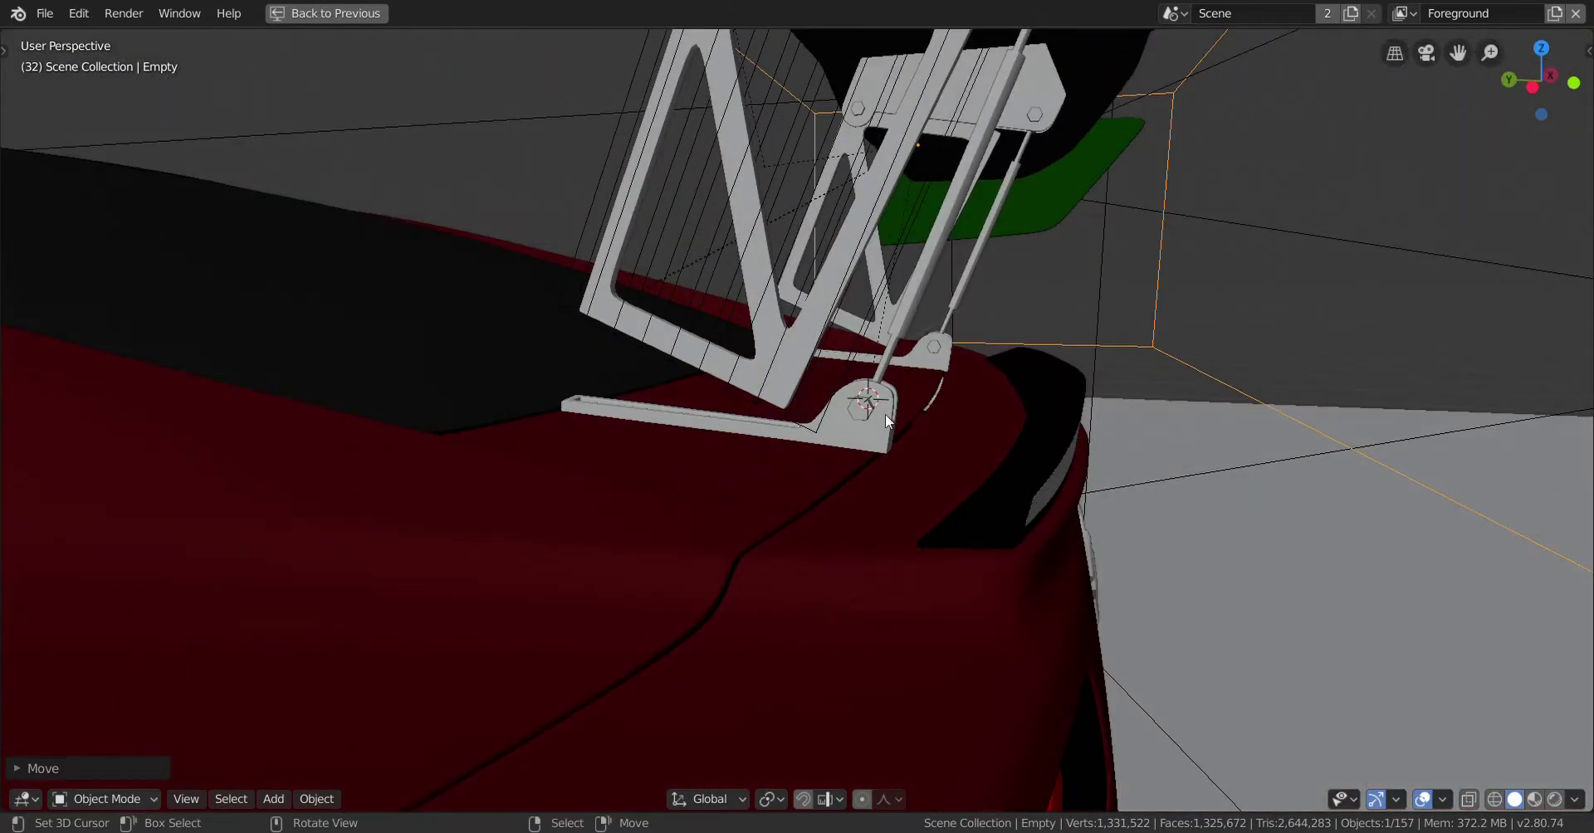
scroll(884, 415, "down", 5)
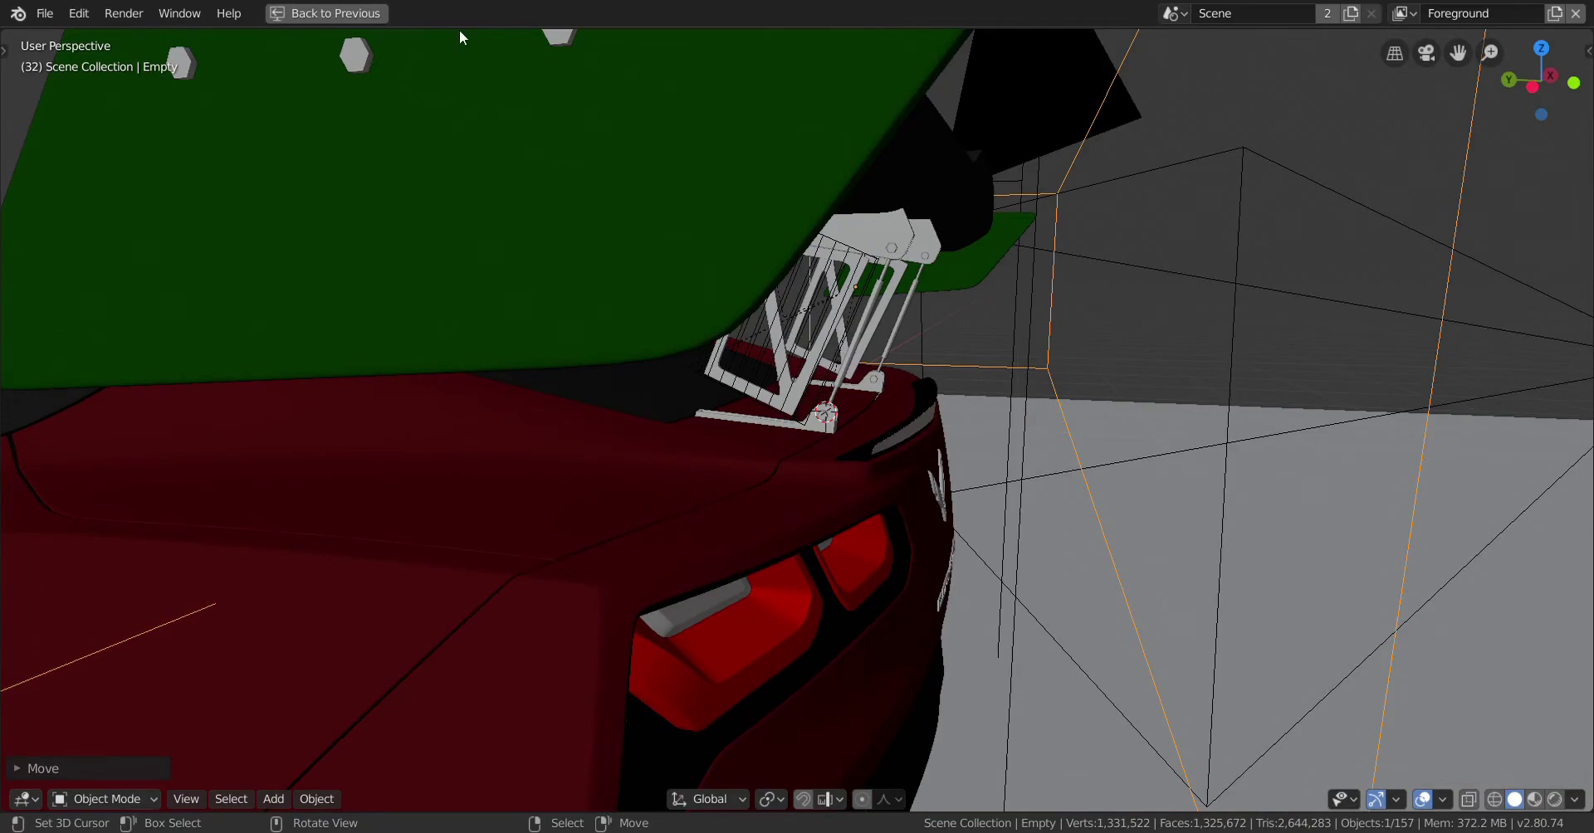
middle_click_drag(535, 195, 711, 453)
scroll(702, 408, "up", 7)
scroll(783, 408, "up", 3)
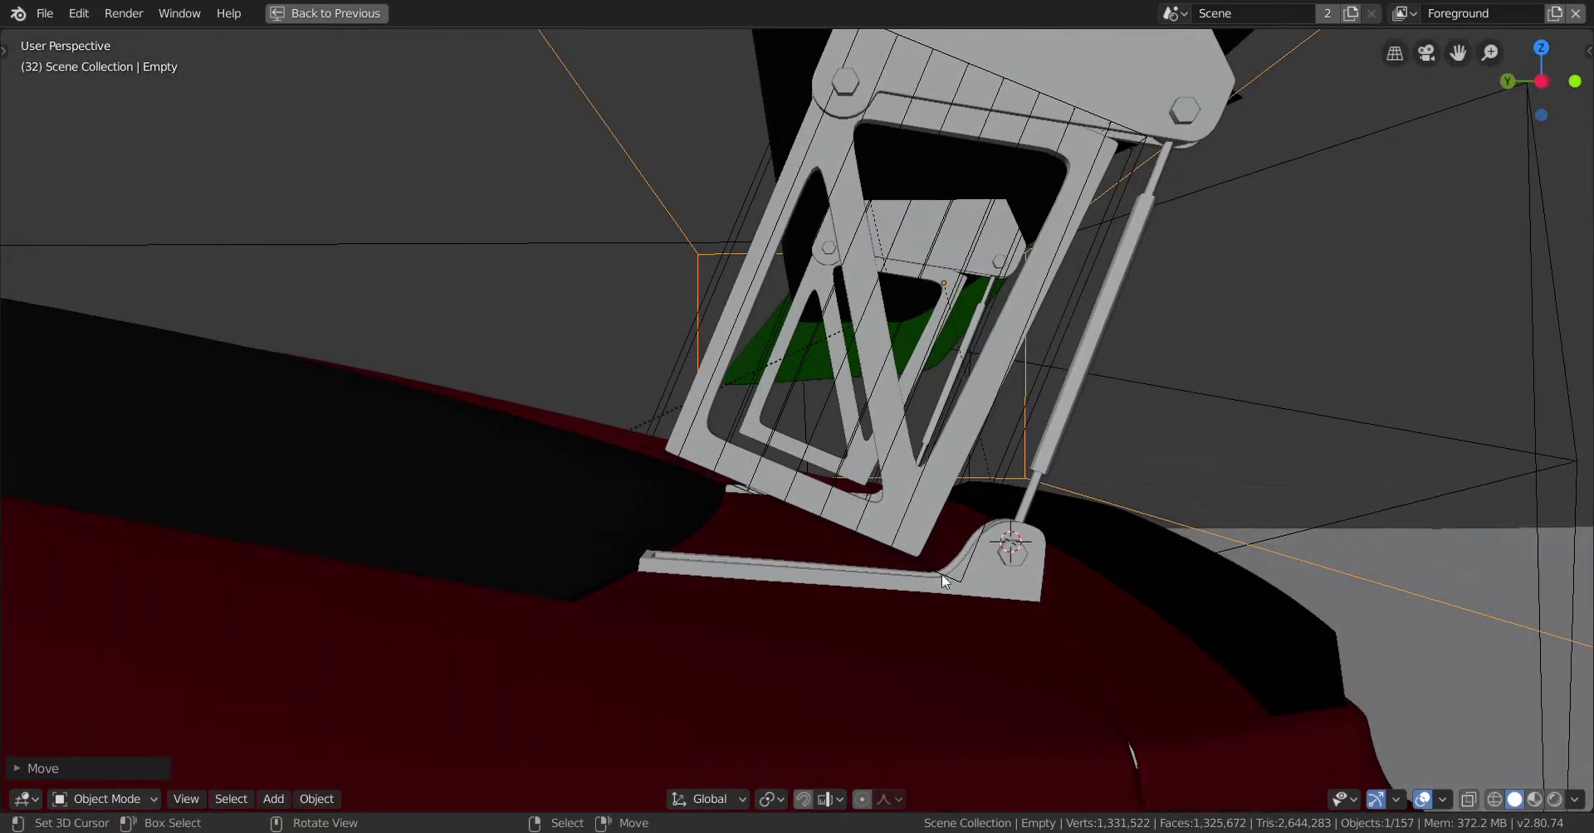
middle_click_drag(820, 579, 827, 544)
scroll(855, 535, "up", 2)
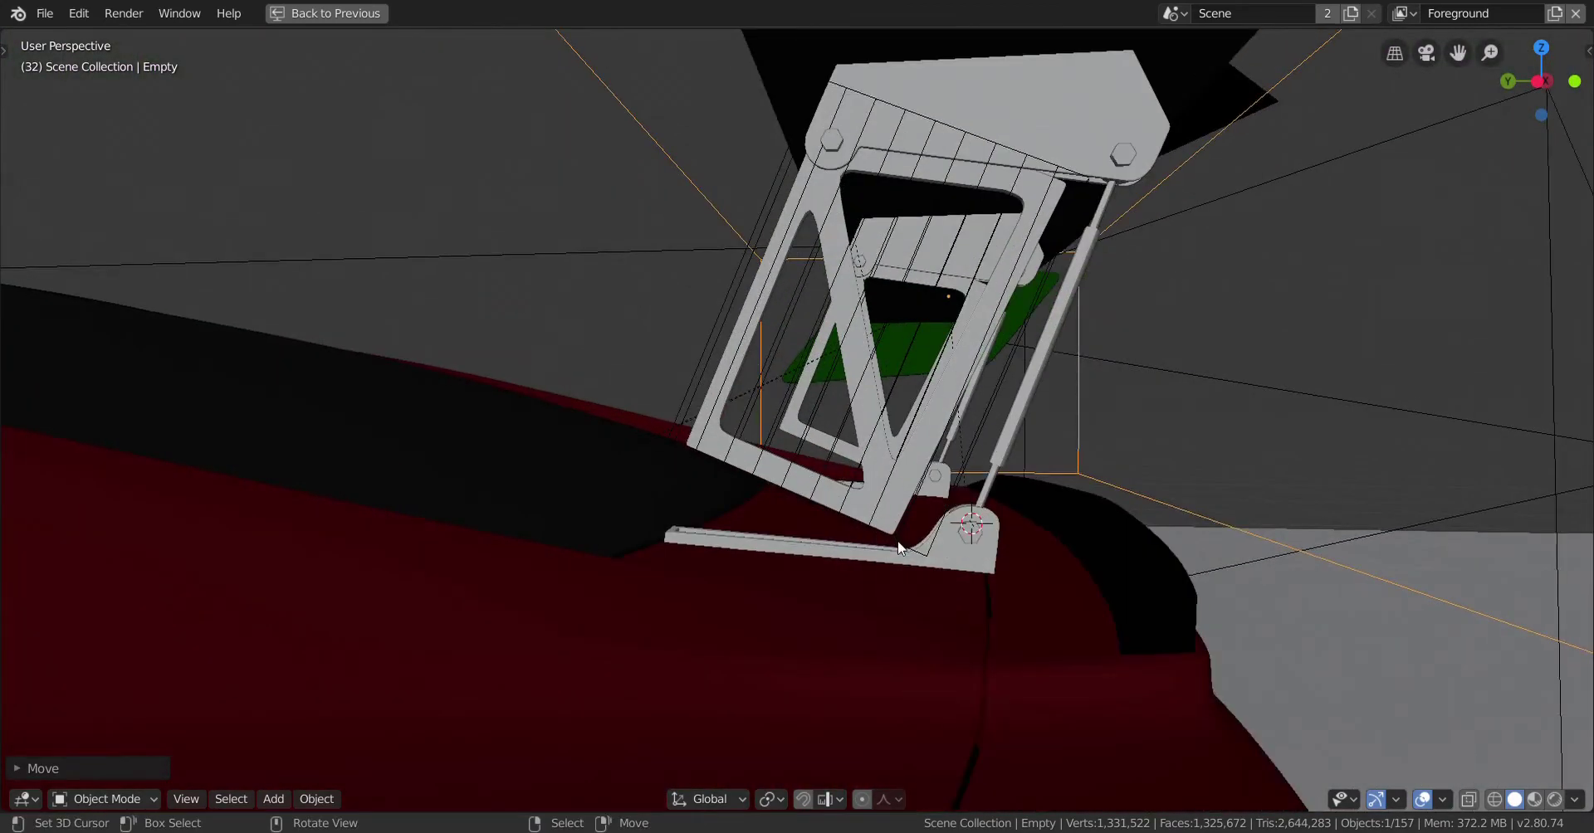
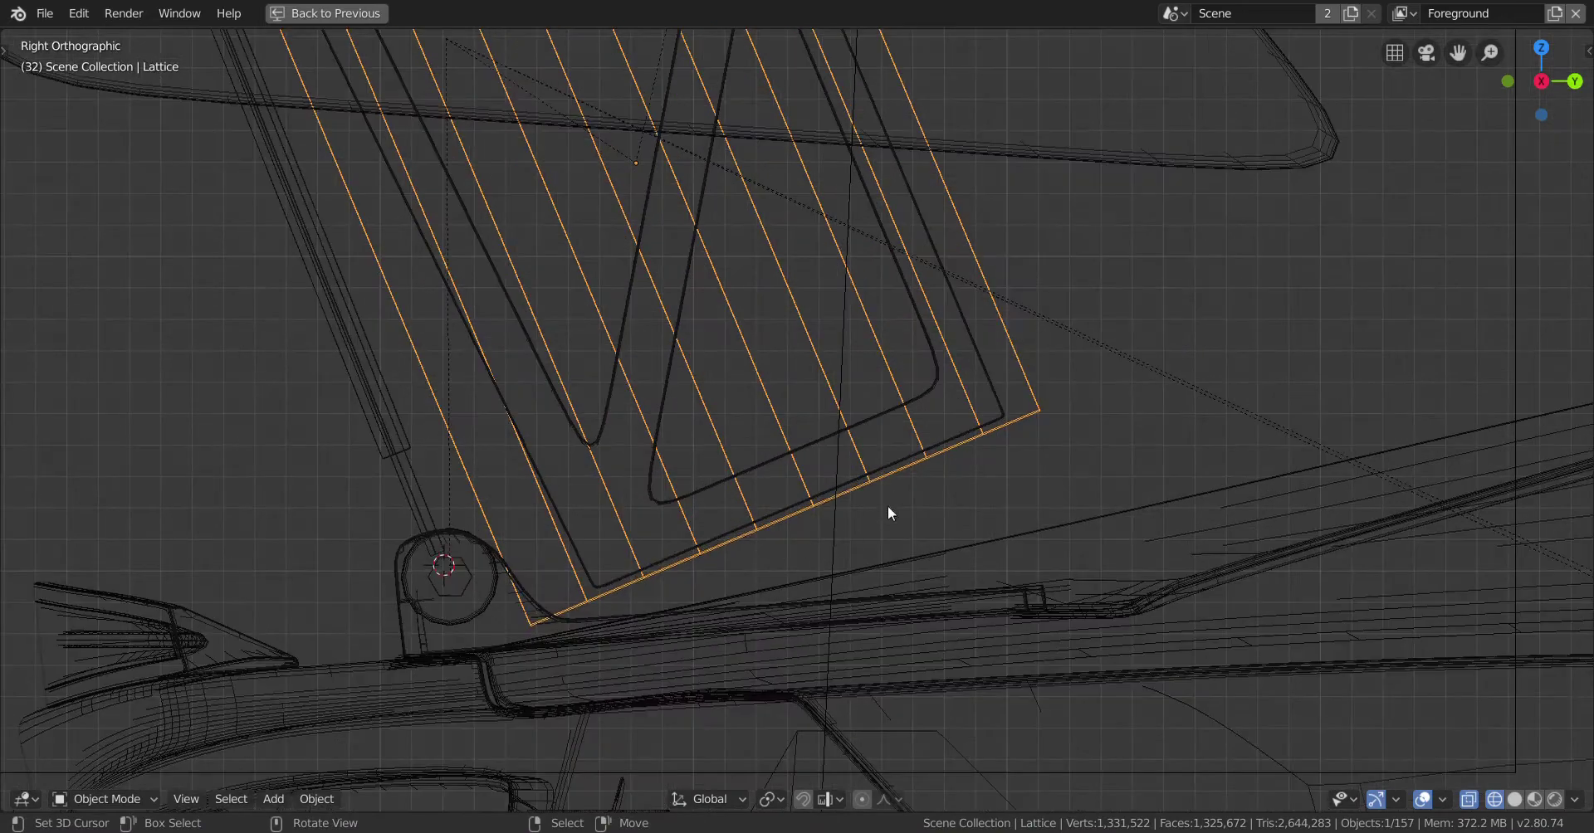
Step: Edit the lattice, select its bottom row of control points, and move them down until the upright's lower edge reaches below the trunk lid surface
key("Tab")
scroll(768, 521, "down", 4)
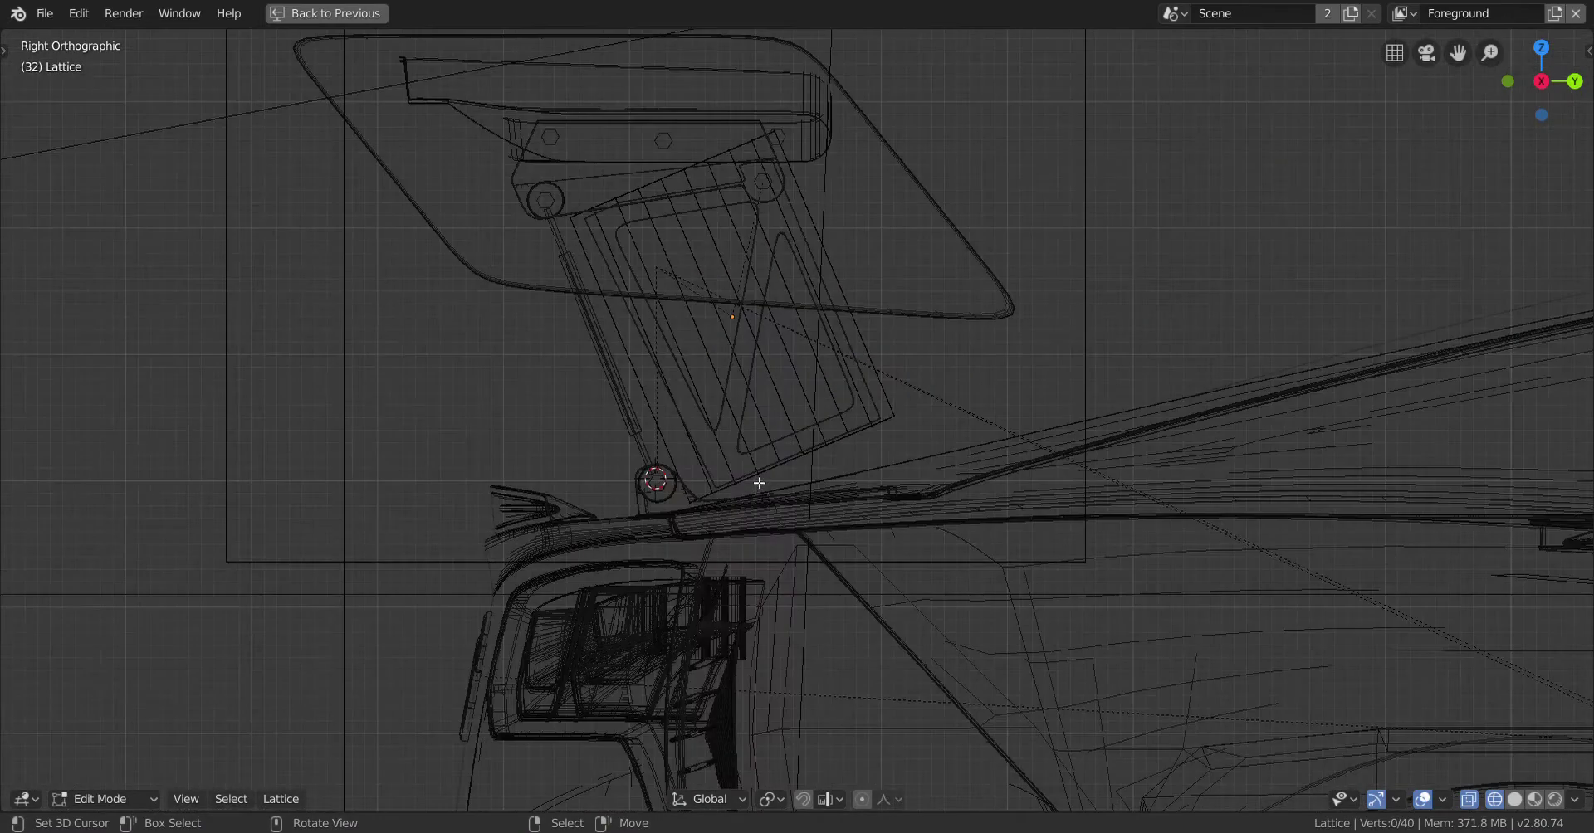
scroll(754, 475, "up", 1)
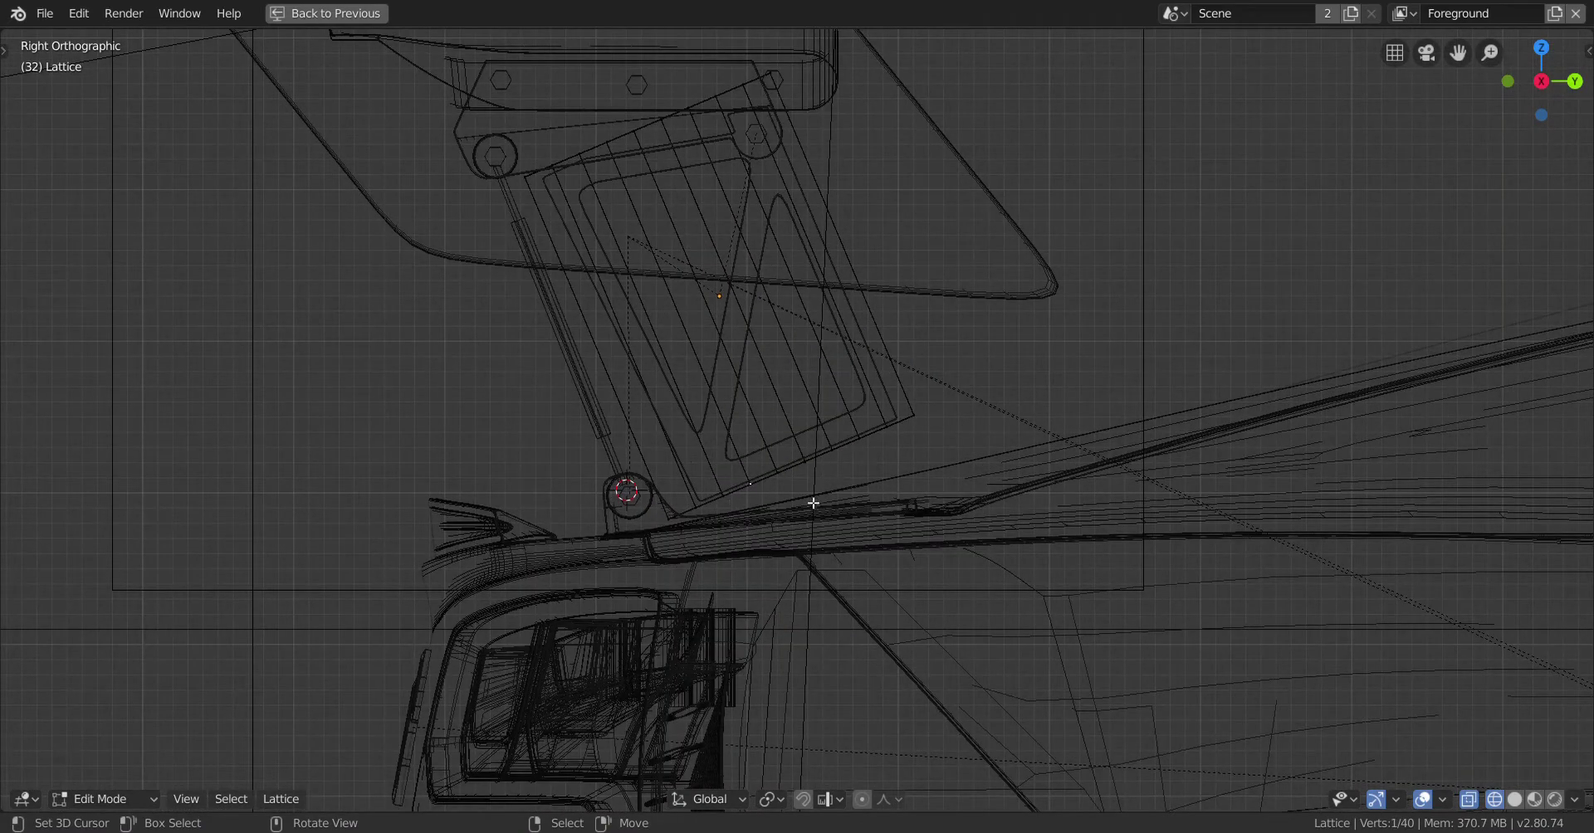
scroll(814, 503, "up", 1)
left_click_drag(1012, 341, 369, 812)
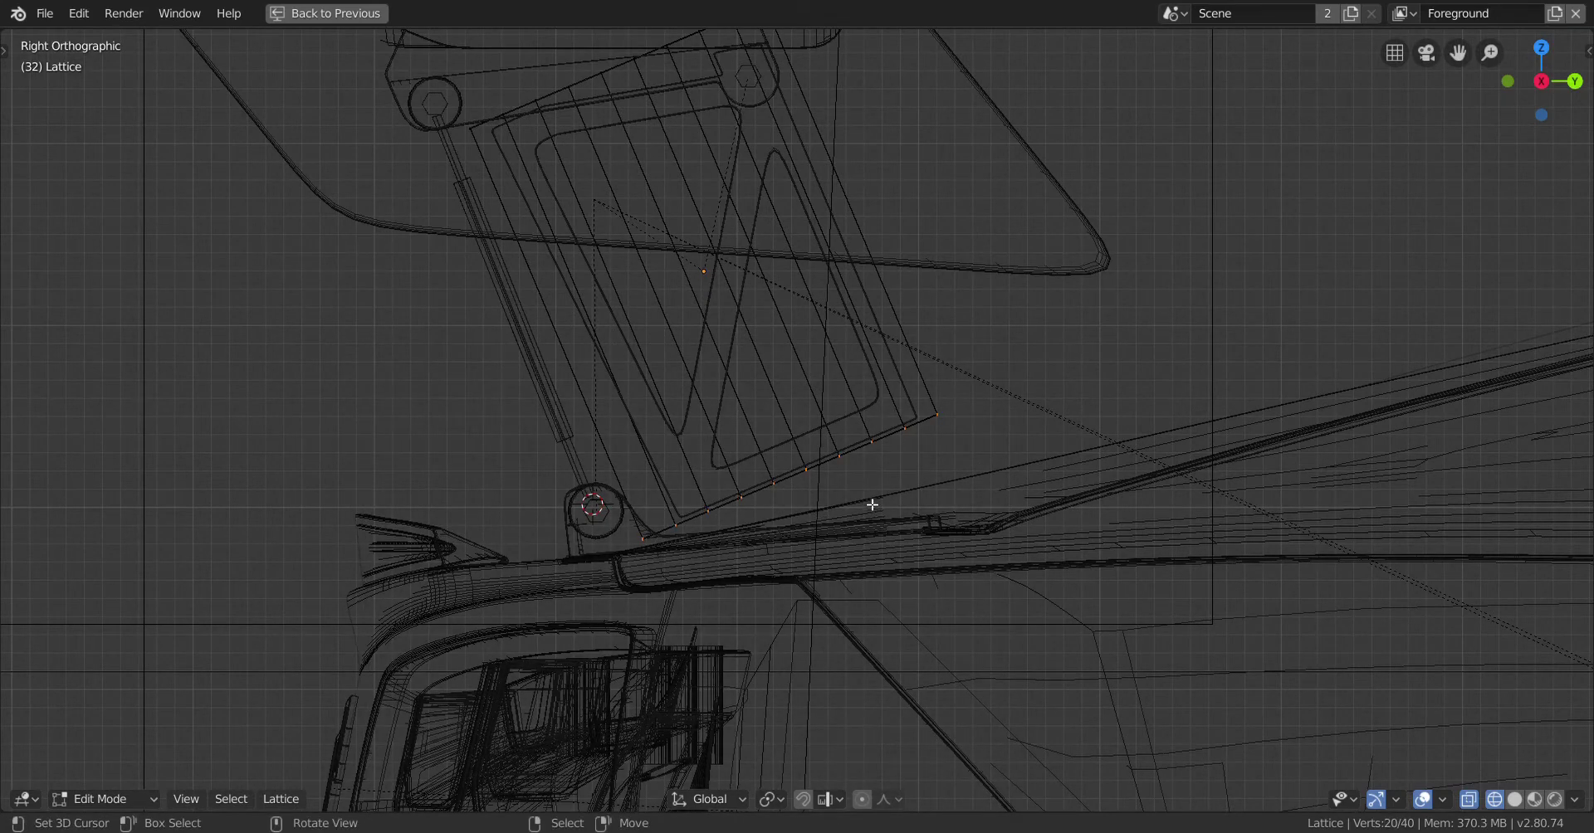
scroll(802, 496, "up", 2)
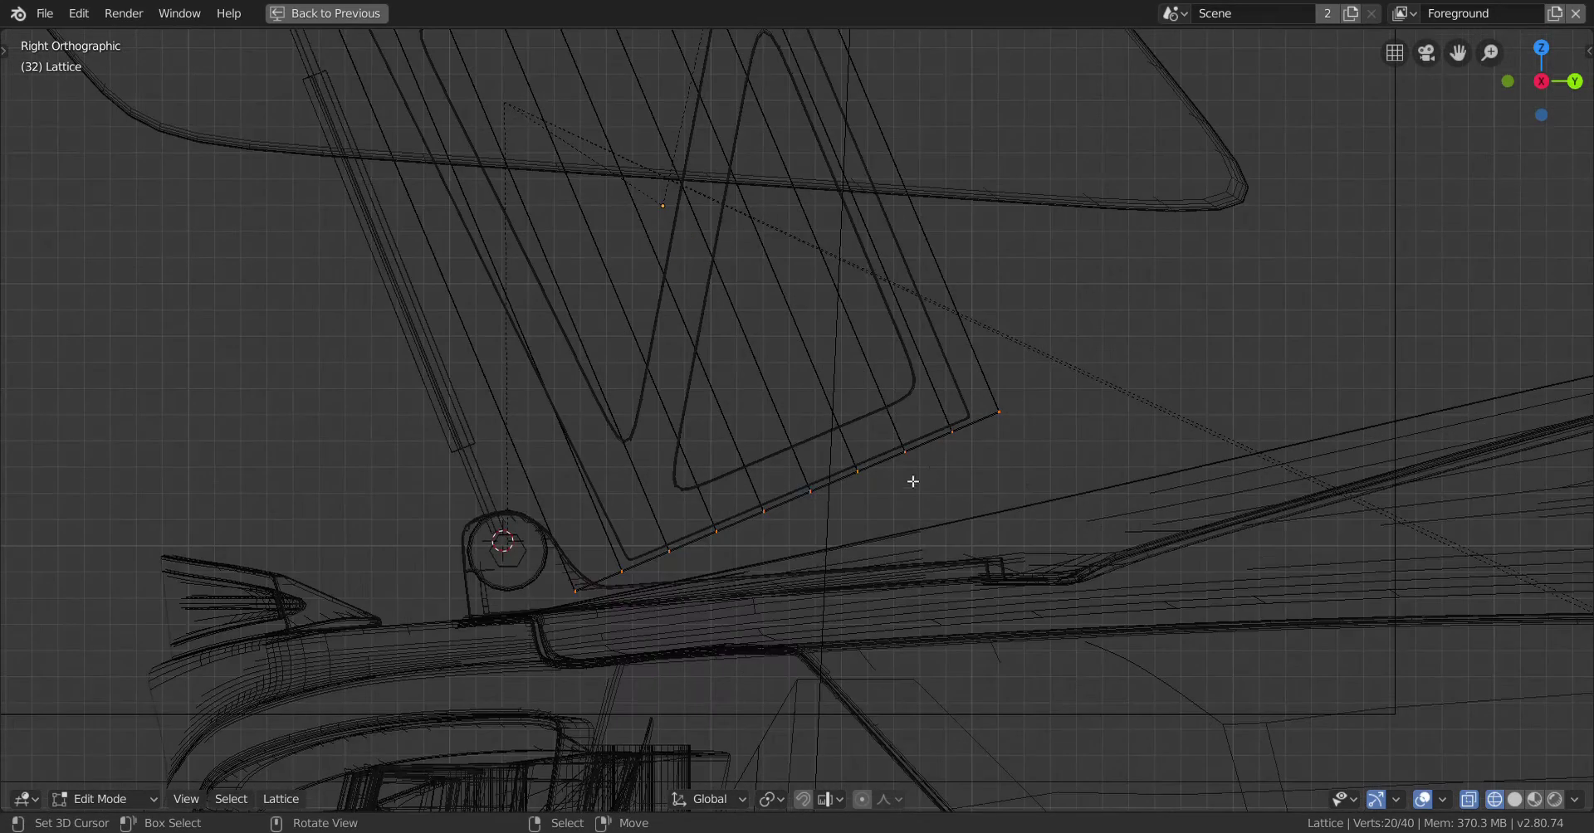
scroll(913, 481, "up", 2)
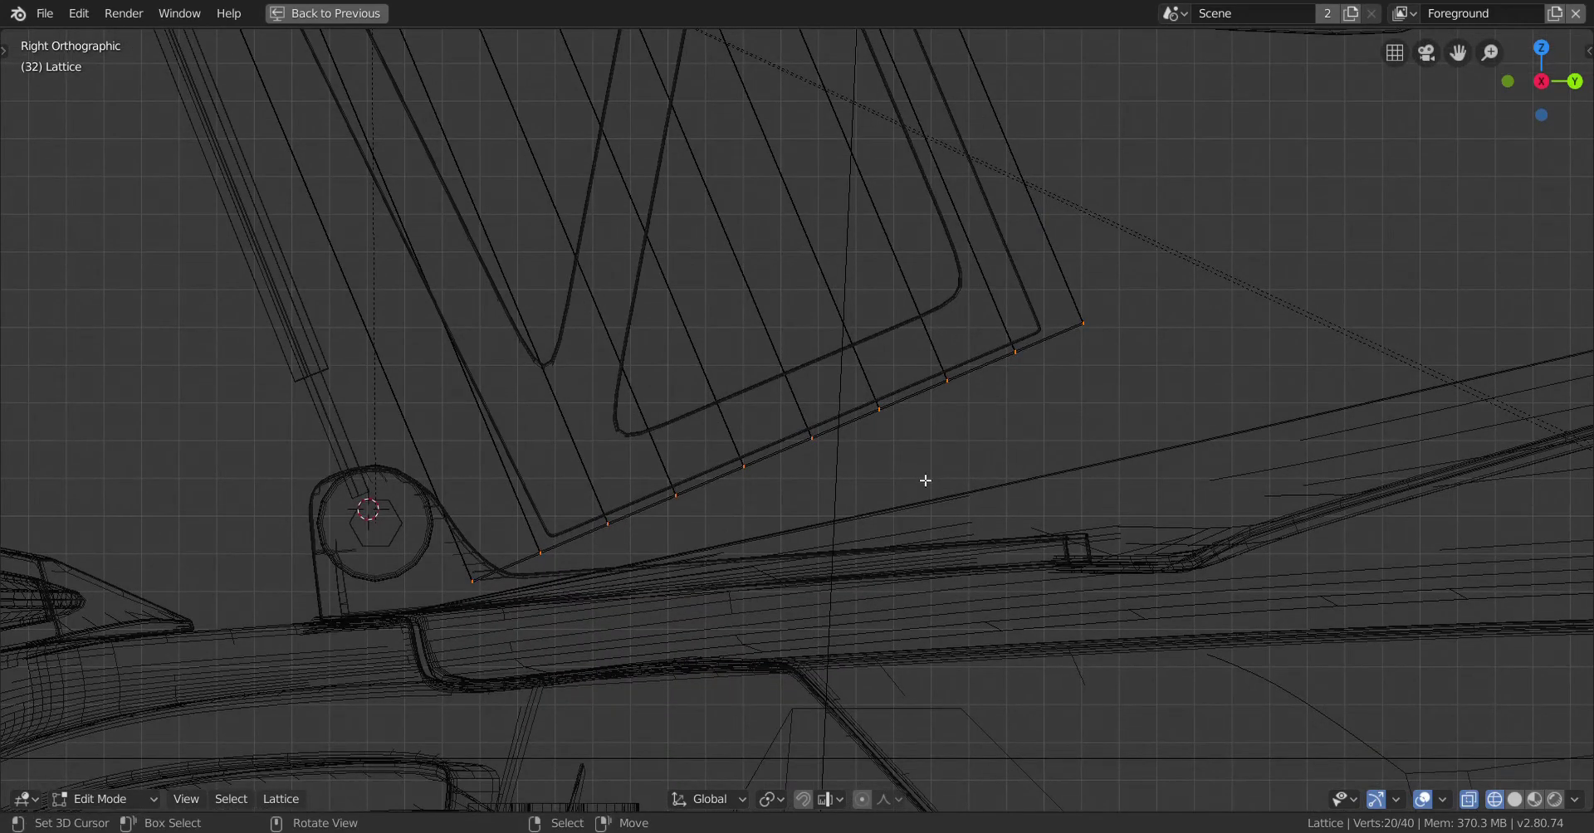
key("g")
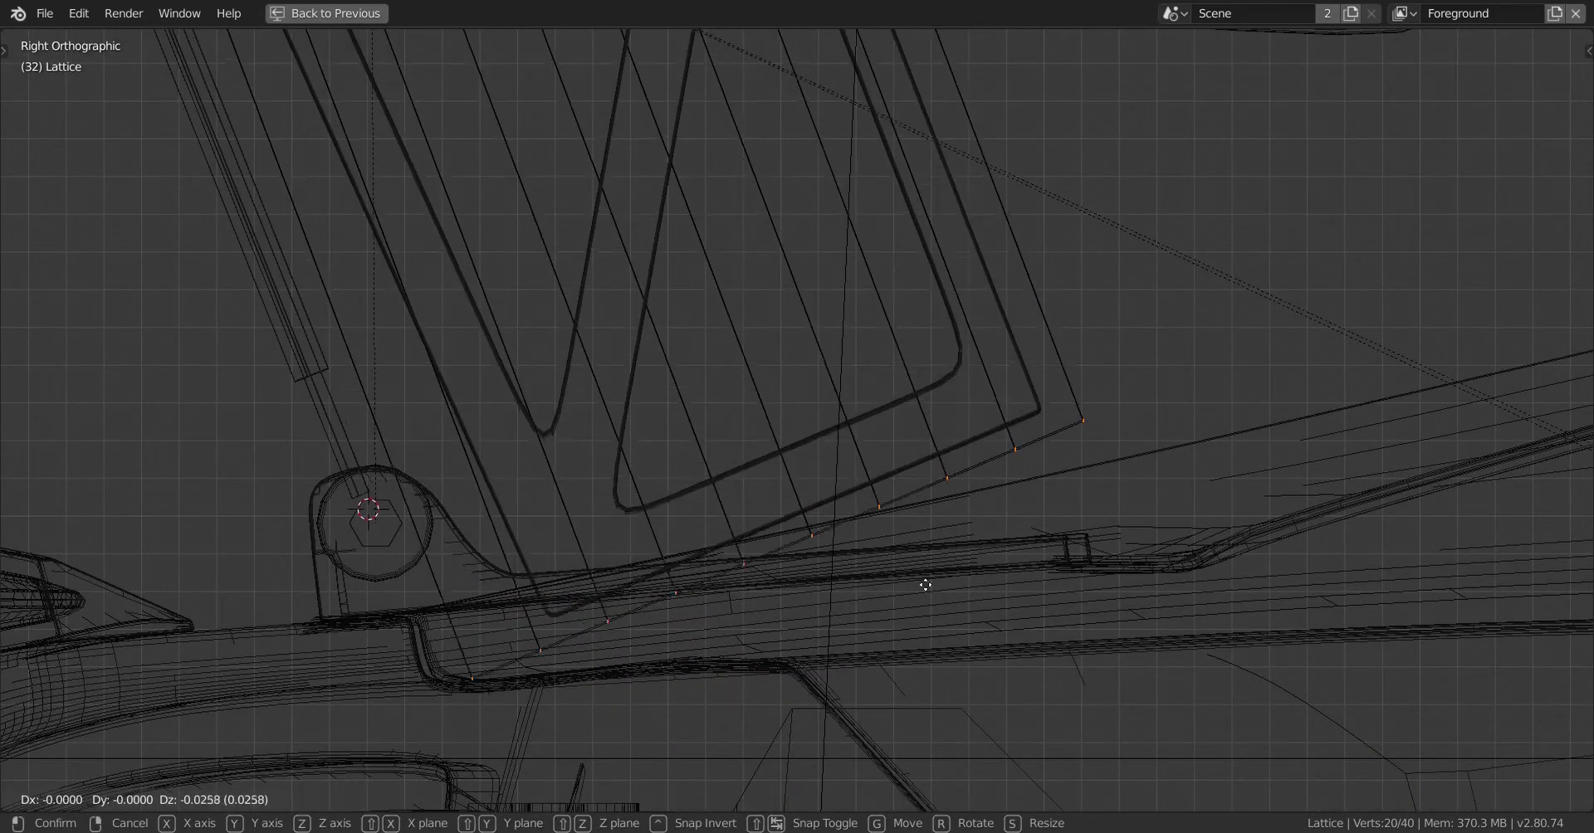
left_click(925, 612)
scroll(812, 507, "up", 2)
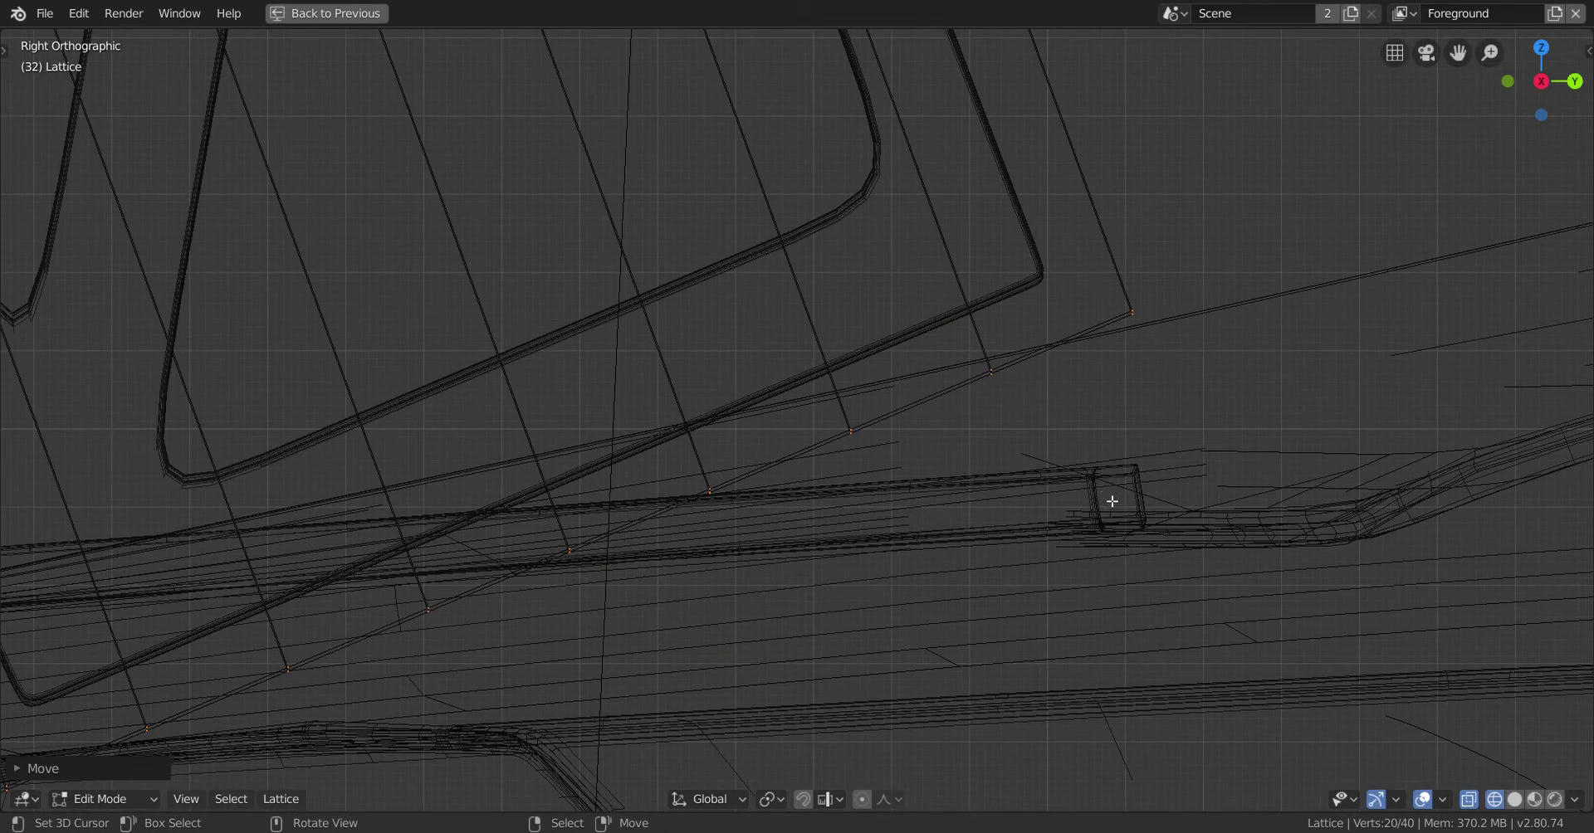
key("g")
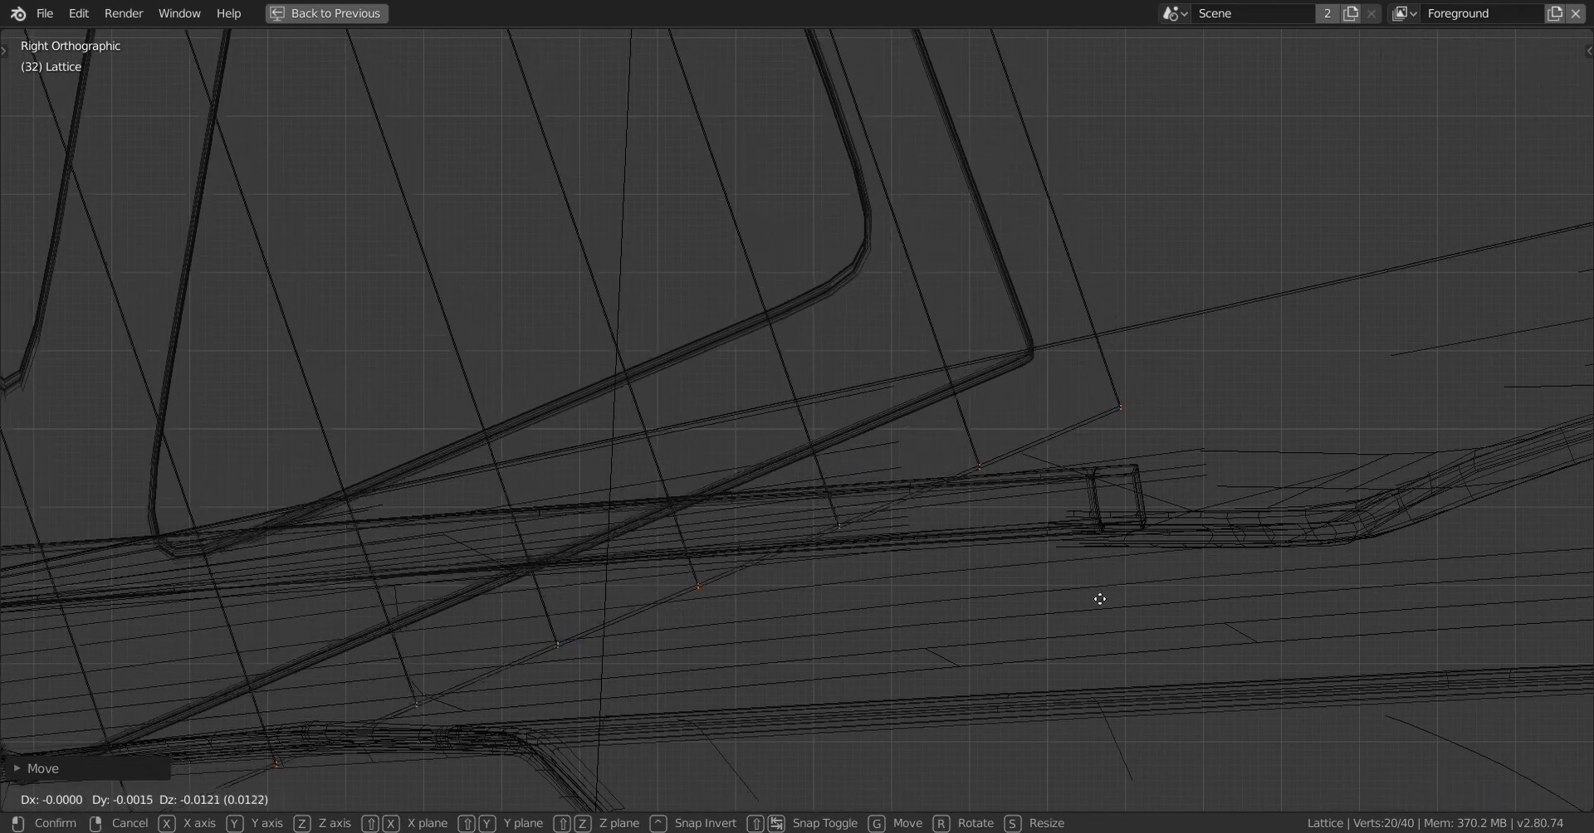
left_click(1096, 638)
Step: Shear the lattice's bottom points vertically until the upright's lower edge runs nearly parallel to the lower mounting bracket
scroll(904, 612, "down", 3)
middle_click_drag(904, 612, 975, 588, "shift")
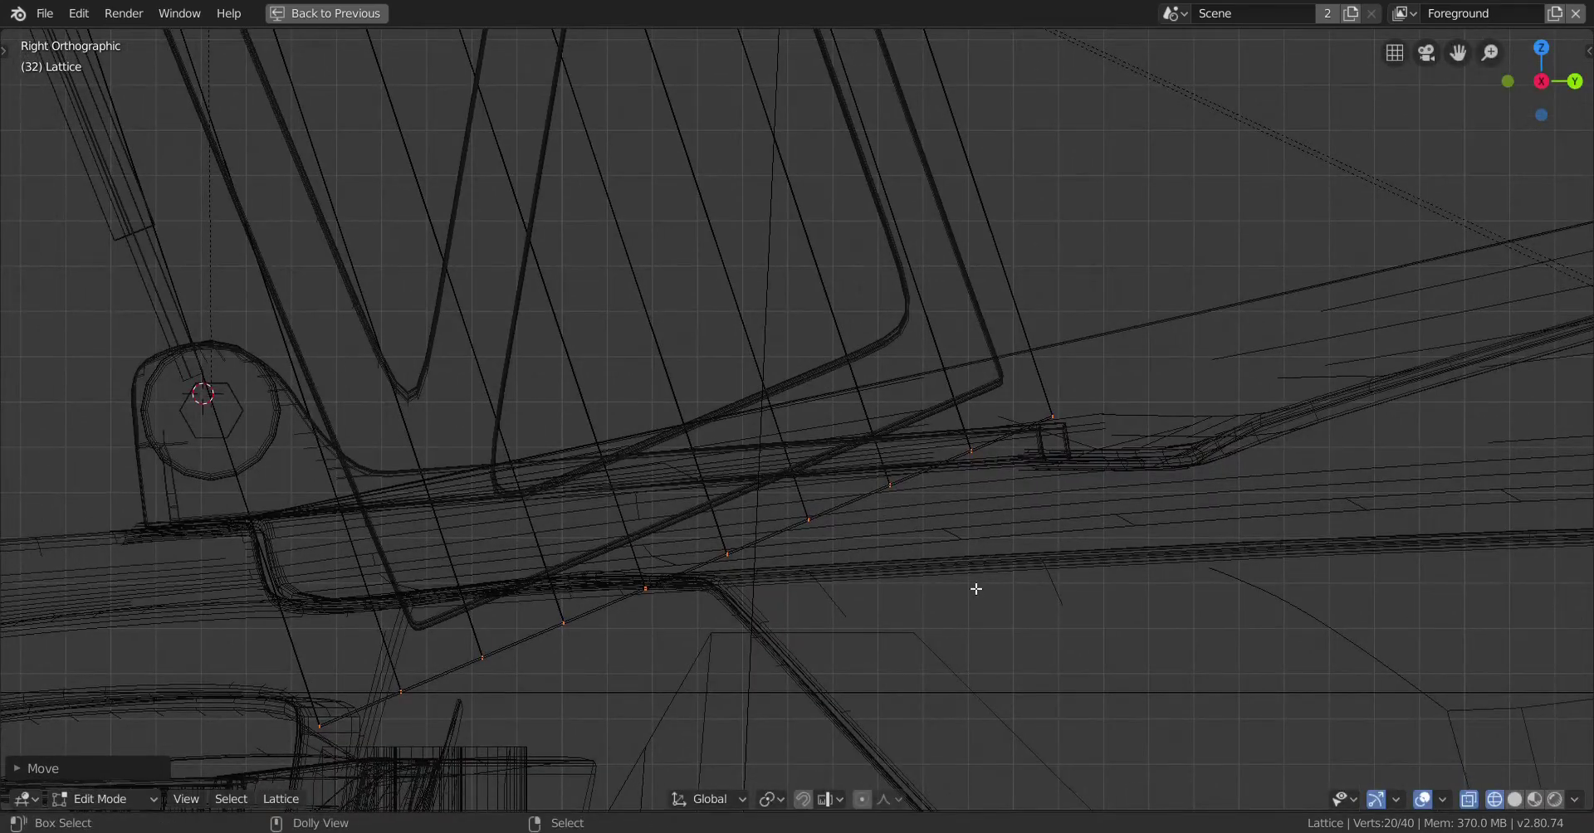
key("shift+ctrl+alt+s")
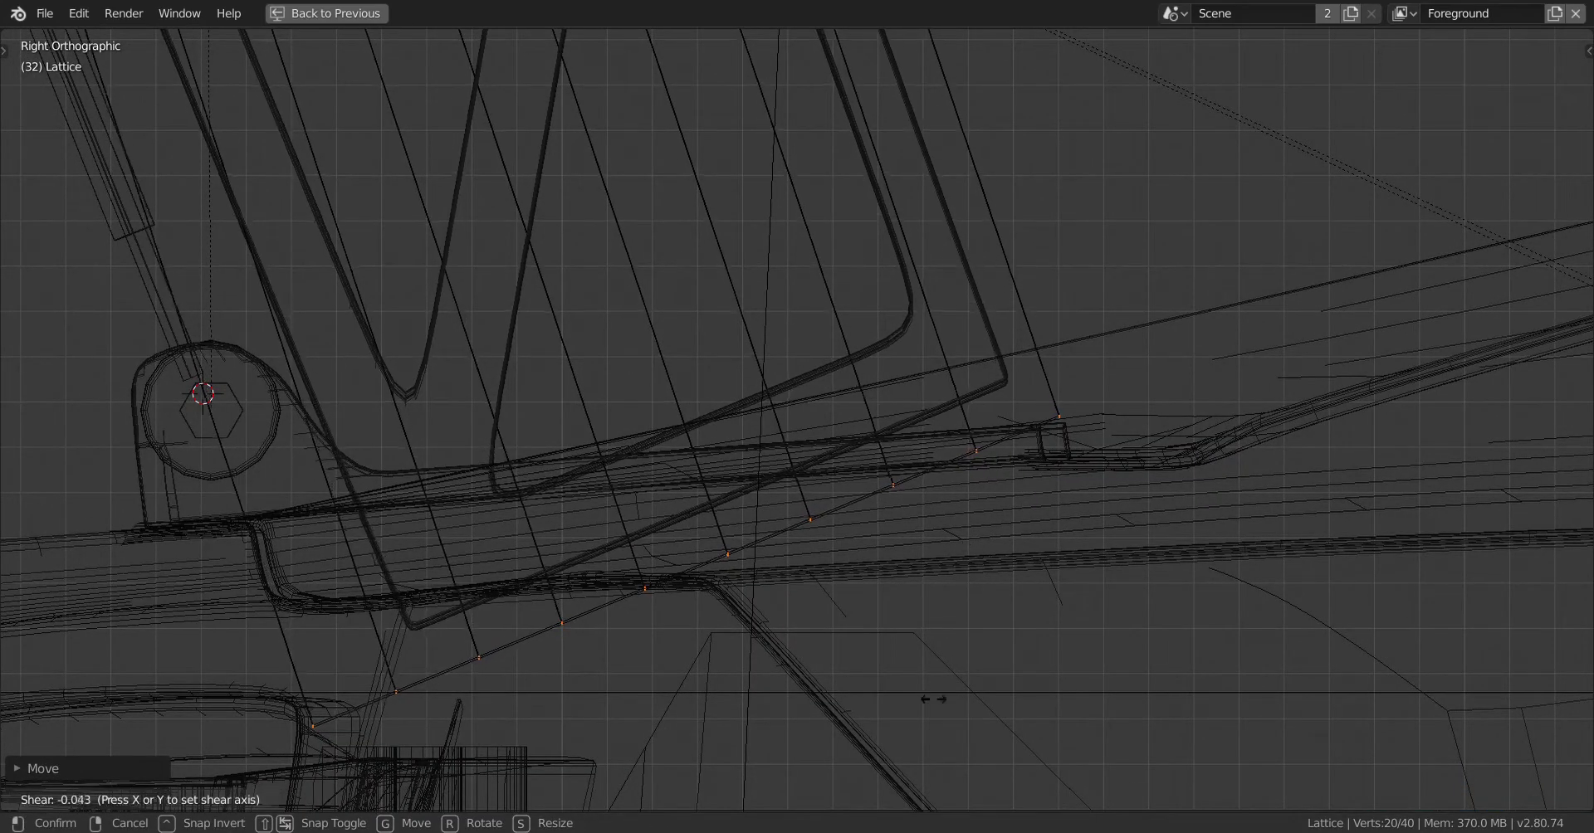
key("y")
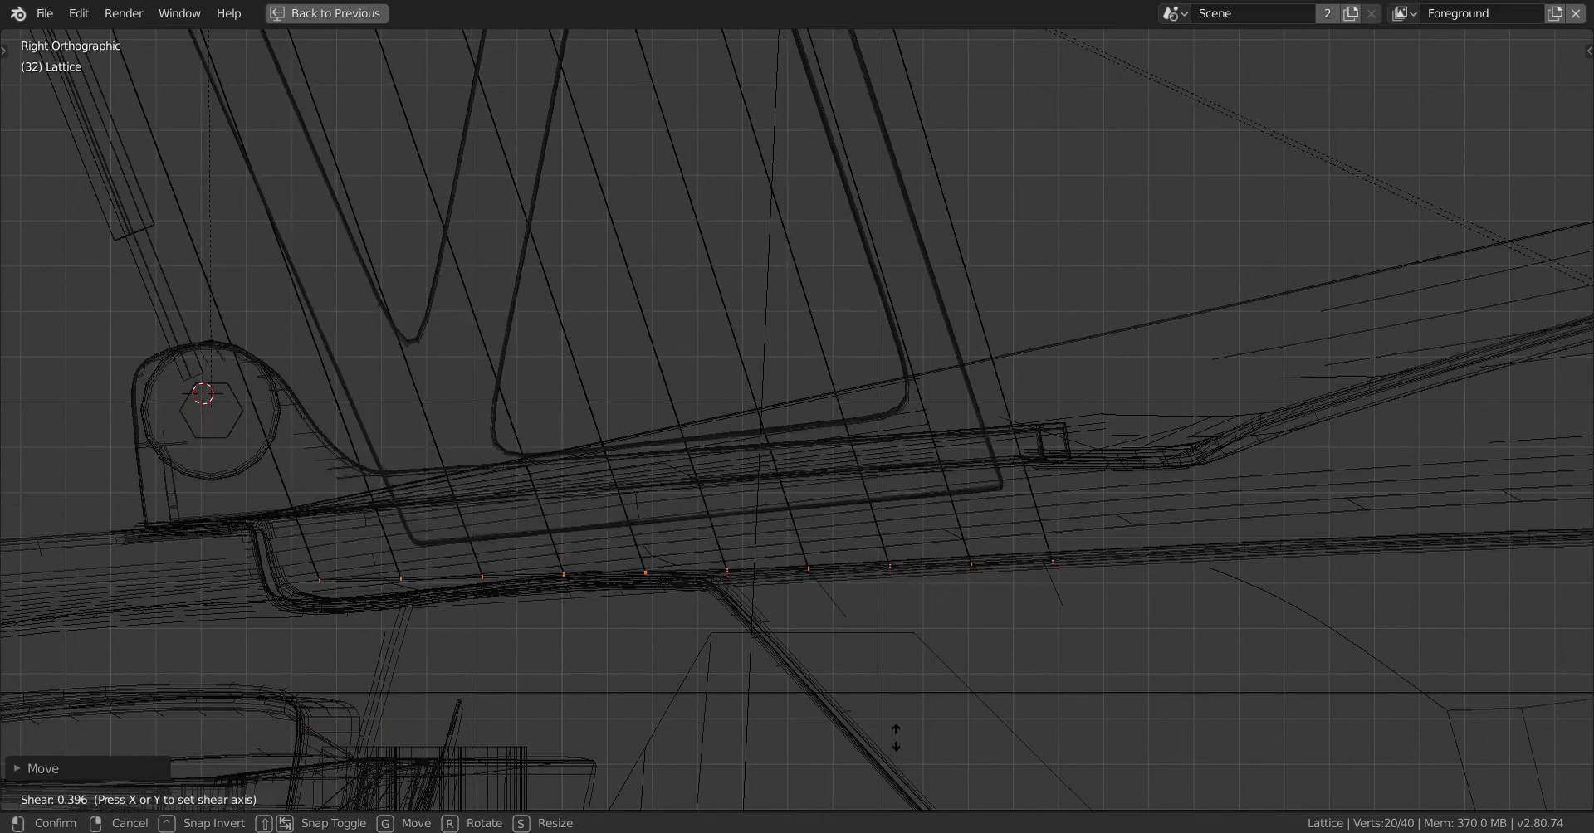
left_click(892, 727)
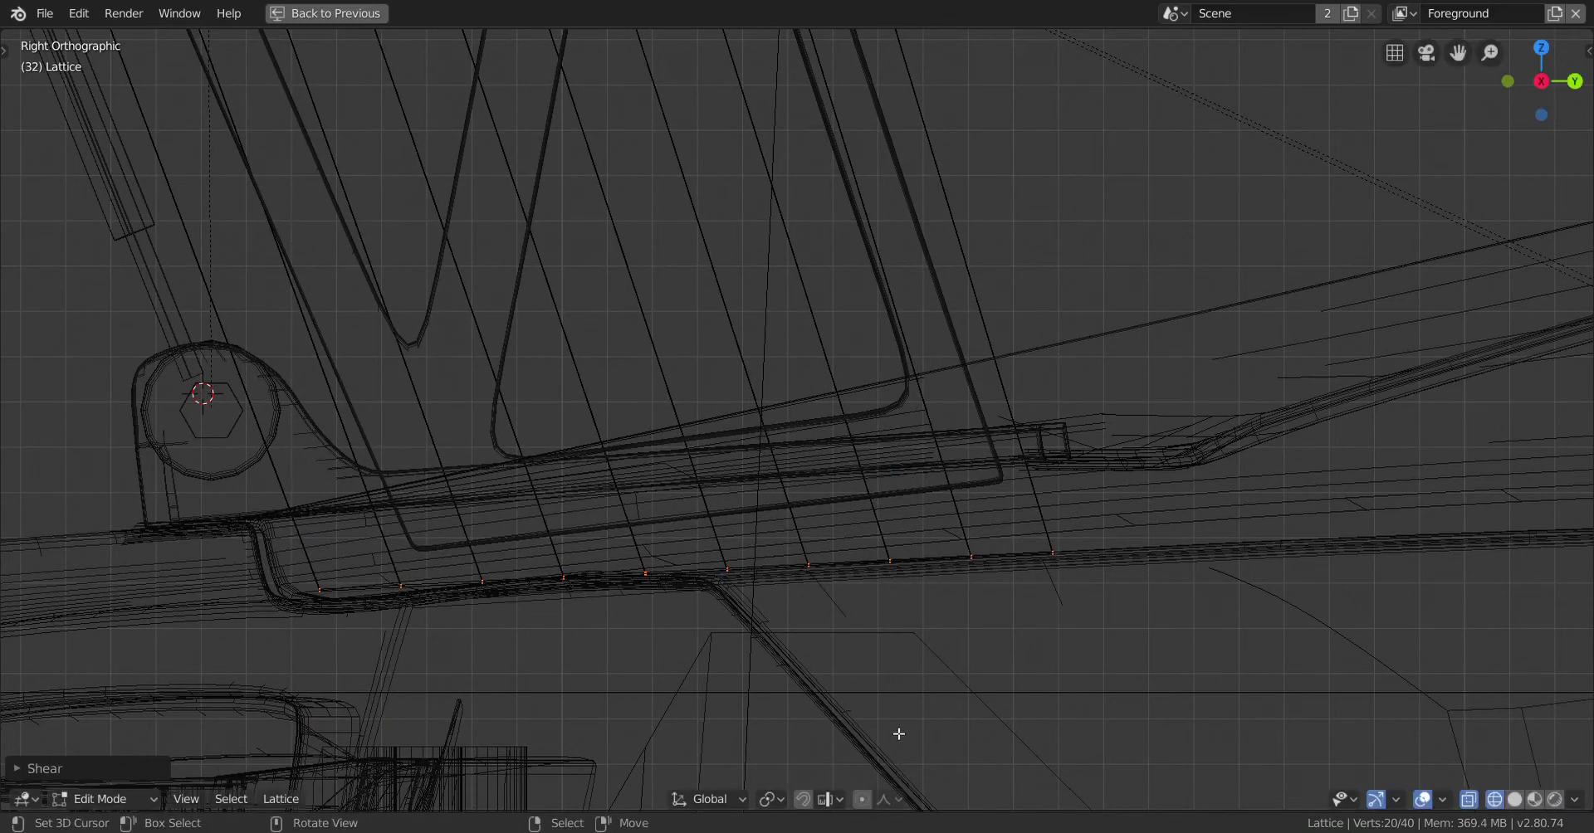
Step: Raise the bottom points along global Z to the bracket's height, then shear them slightly more to refine the upright's lower edge angle
key("g")
key("z")
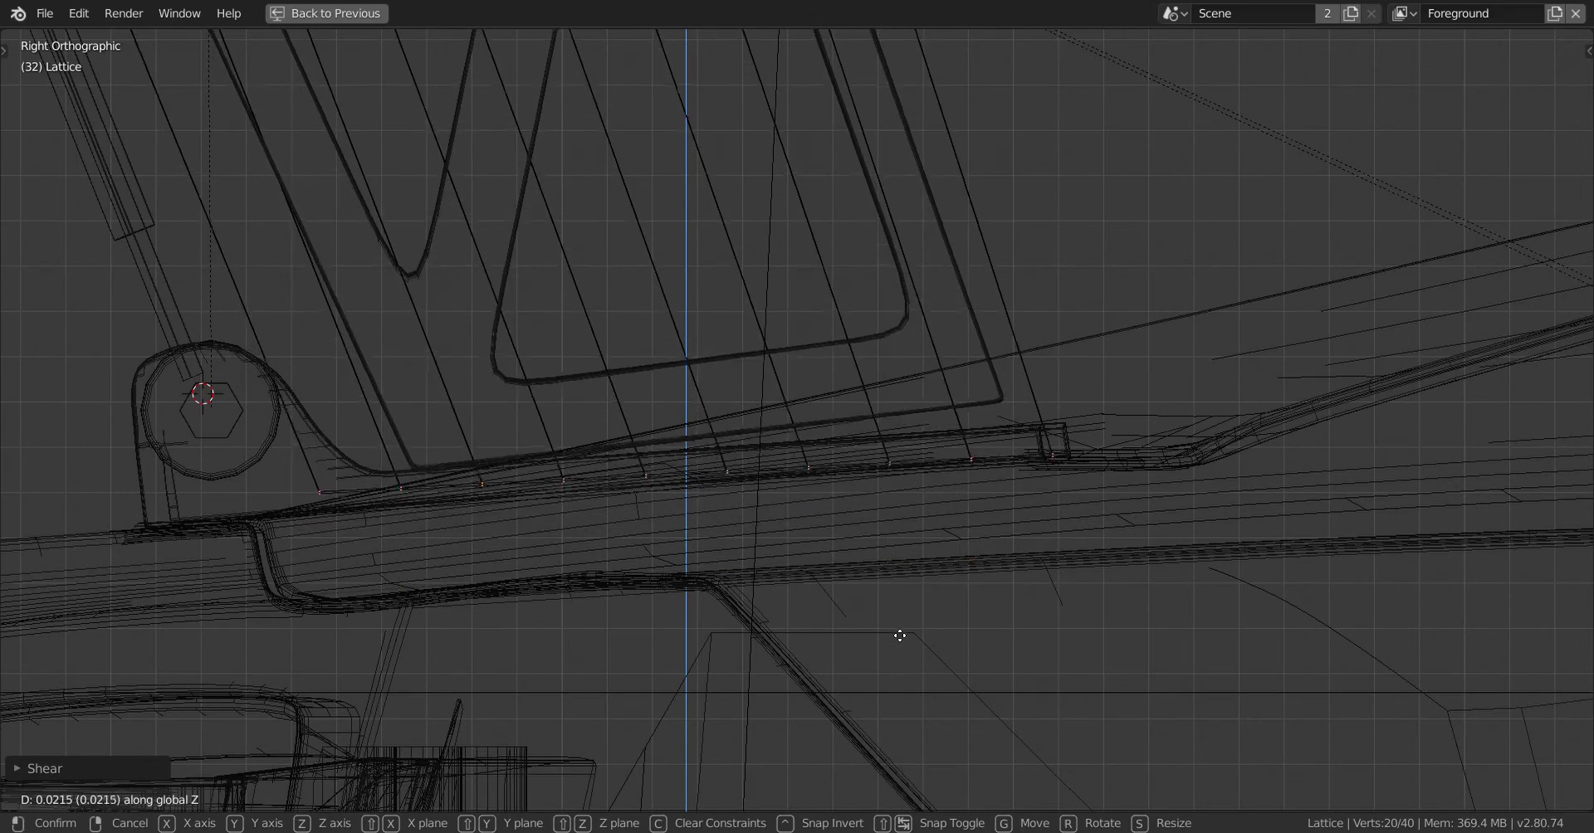
left_click(897, 652)
scroll(897, 631, "up", 2)
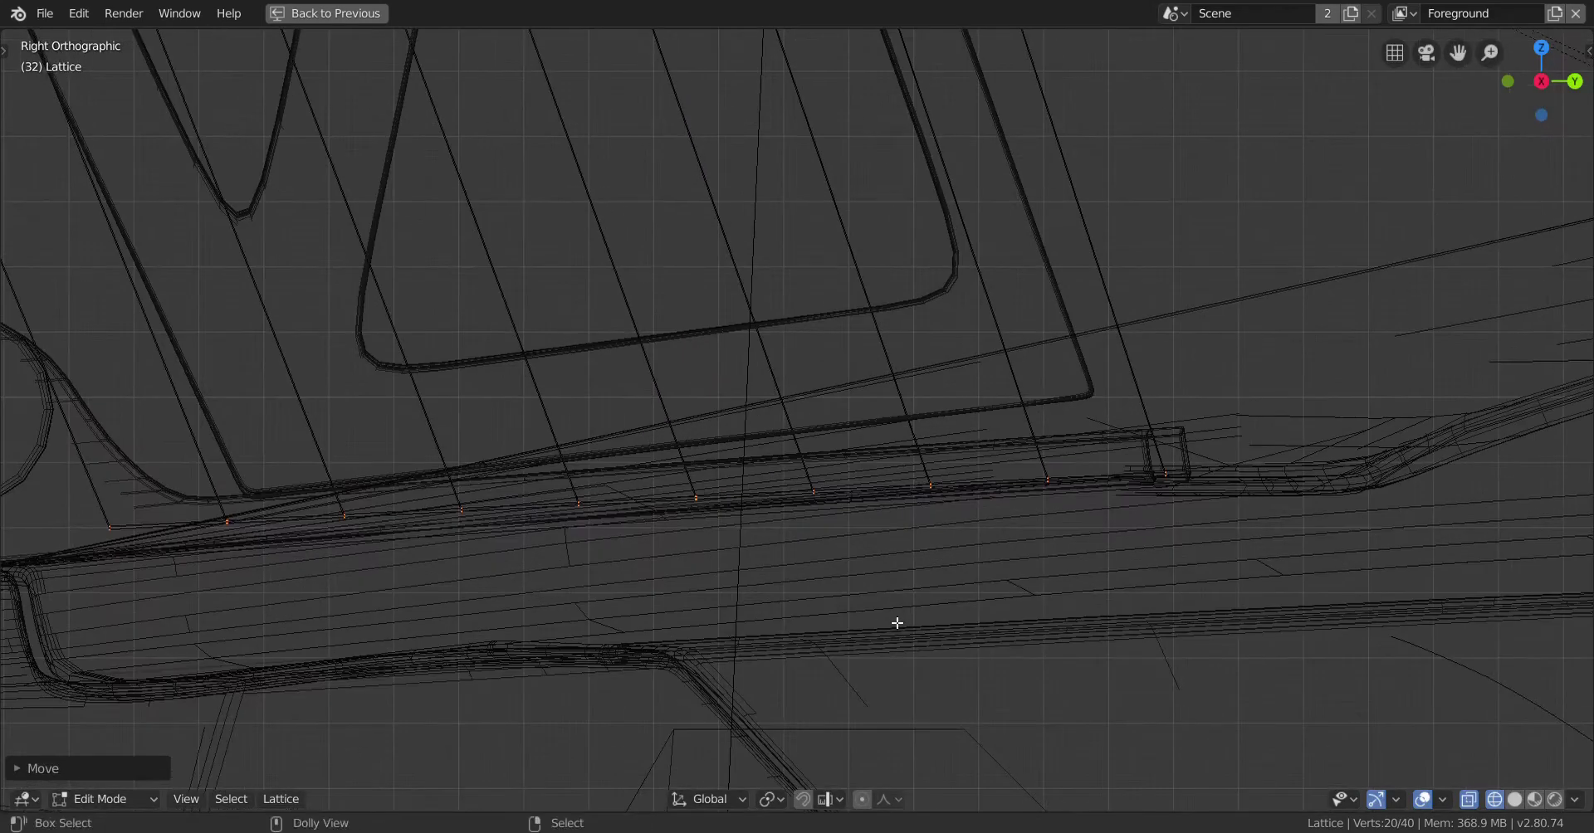
key("shift+ctrl+alt+s")
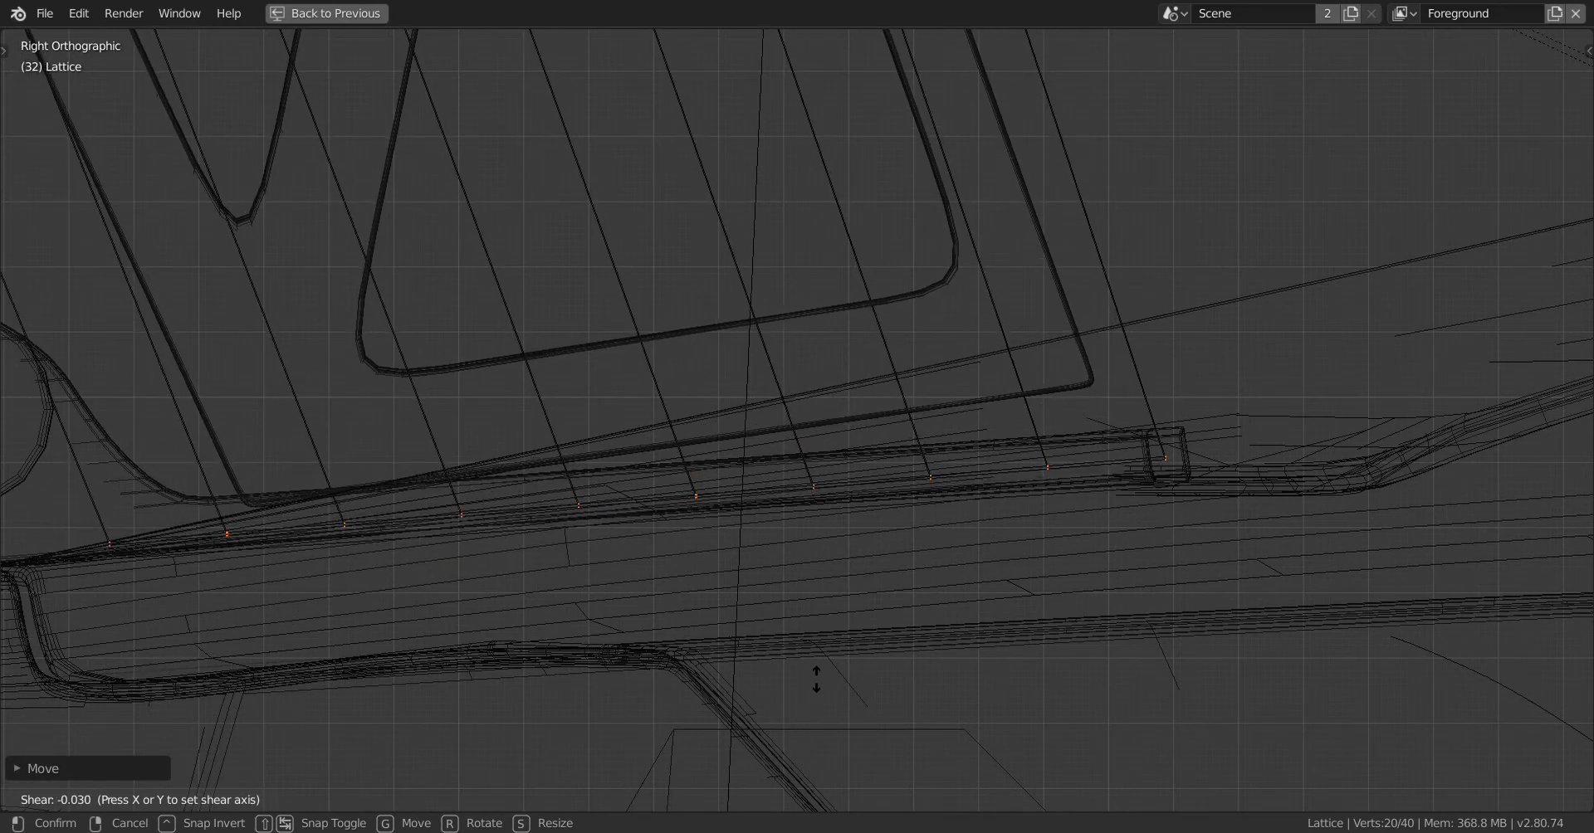
left_click(776, 702)
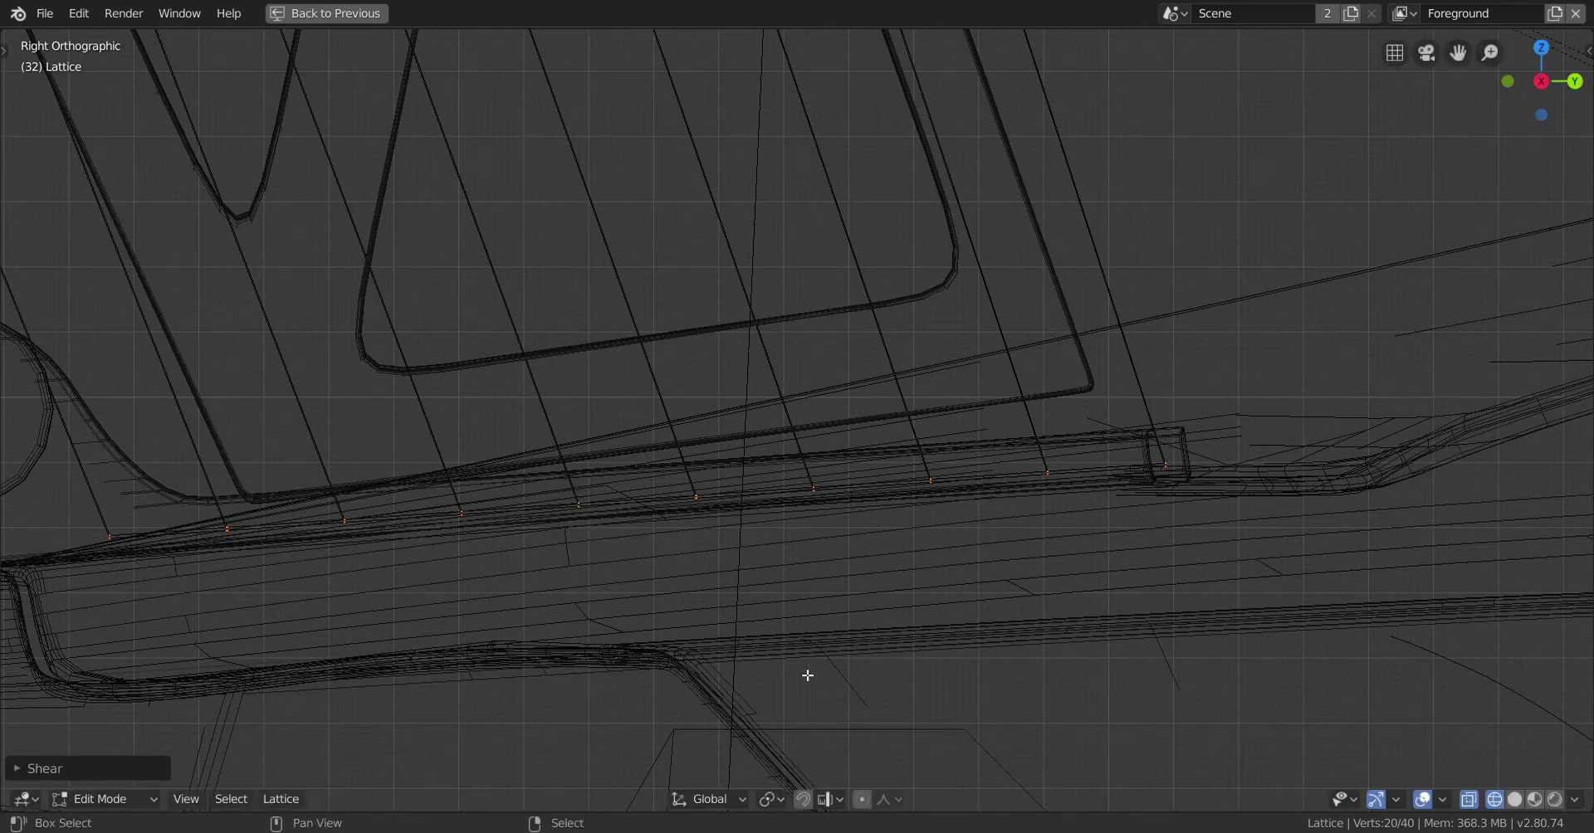
Step: In solid shading, shift the lattice's bottom points forward along global Y, fine-tuning the upright's foot towards the bracket slot's front end
scroll(888, 572, "up", 1, "shift")
middle_click_drag(894, 585, 804, 630)
key("z")
left_click(1079, 629)
mouse_move(1074, 644)
middle_mouse_down()
mouse_move(1074, 694)
mouse_move(953, 636)
mouse_move(986, 609)
mouse_move(964, 587)
middle_mouse_up()
key("g")
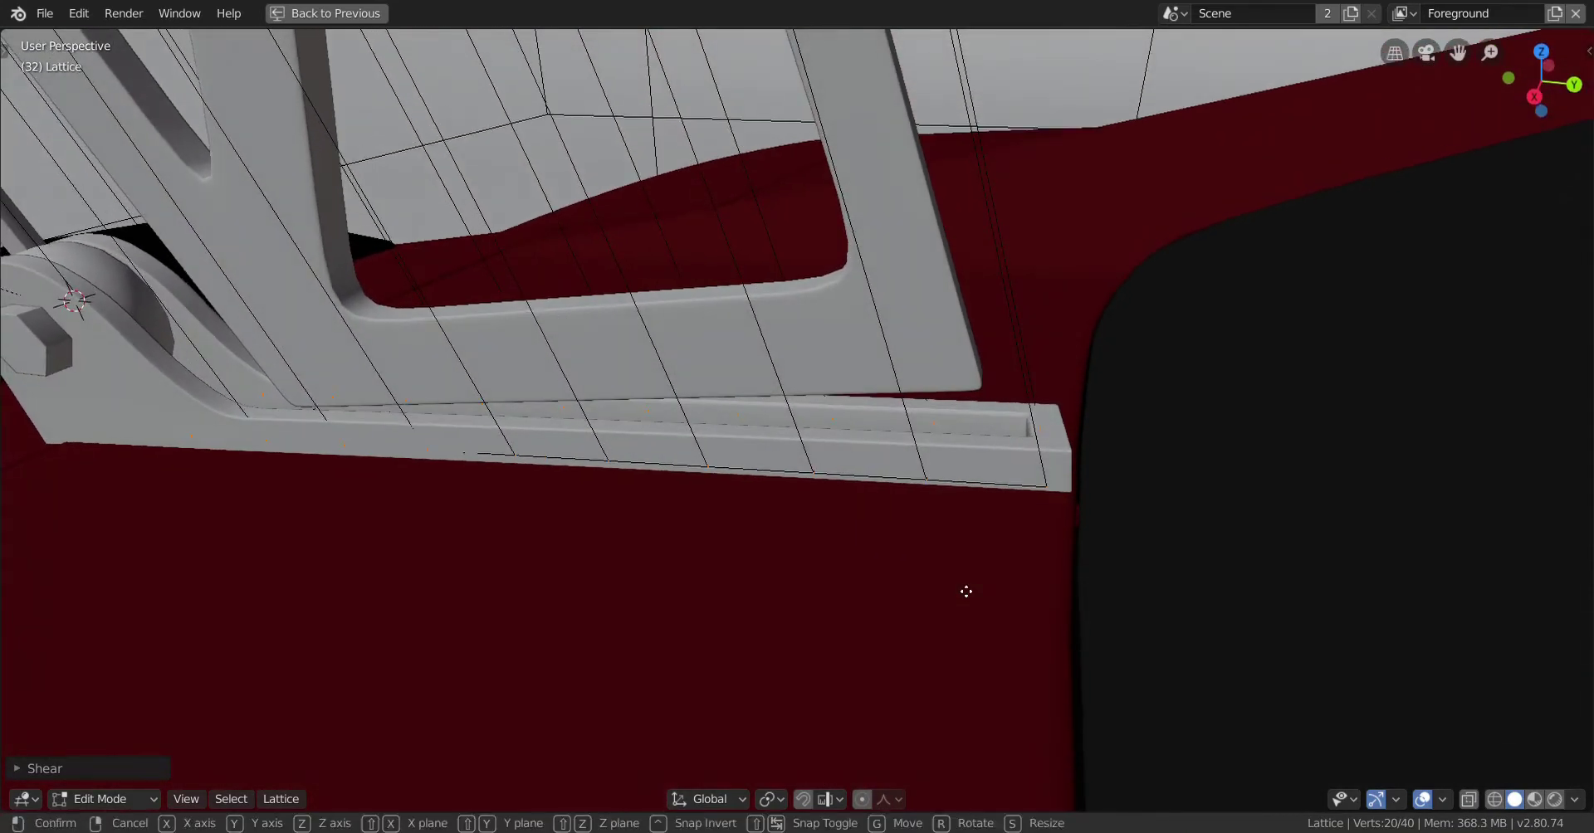
key("y")
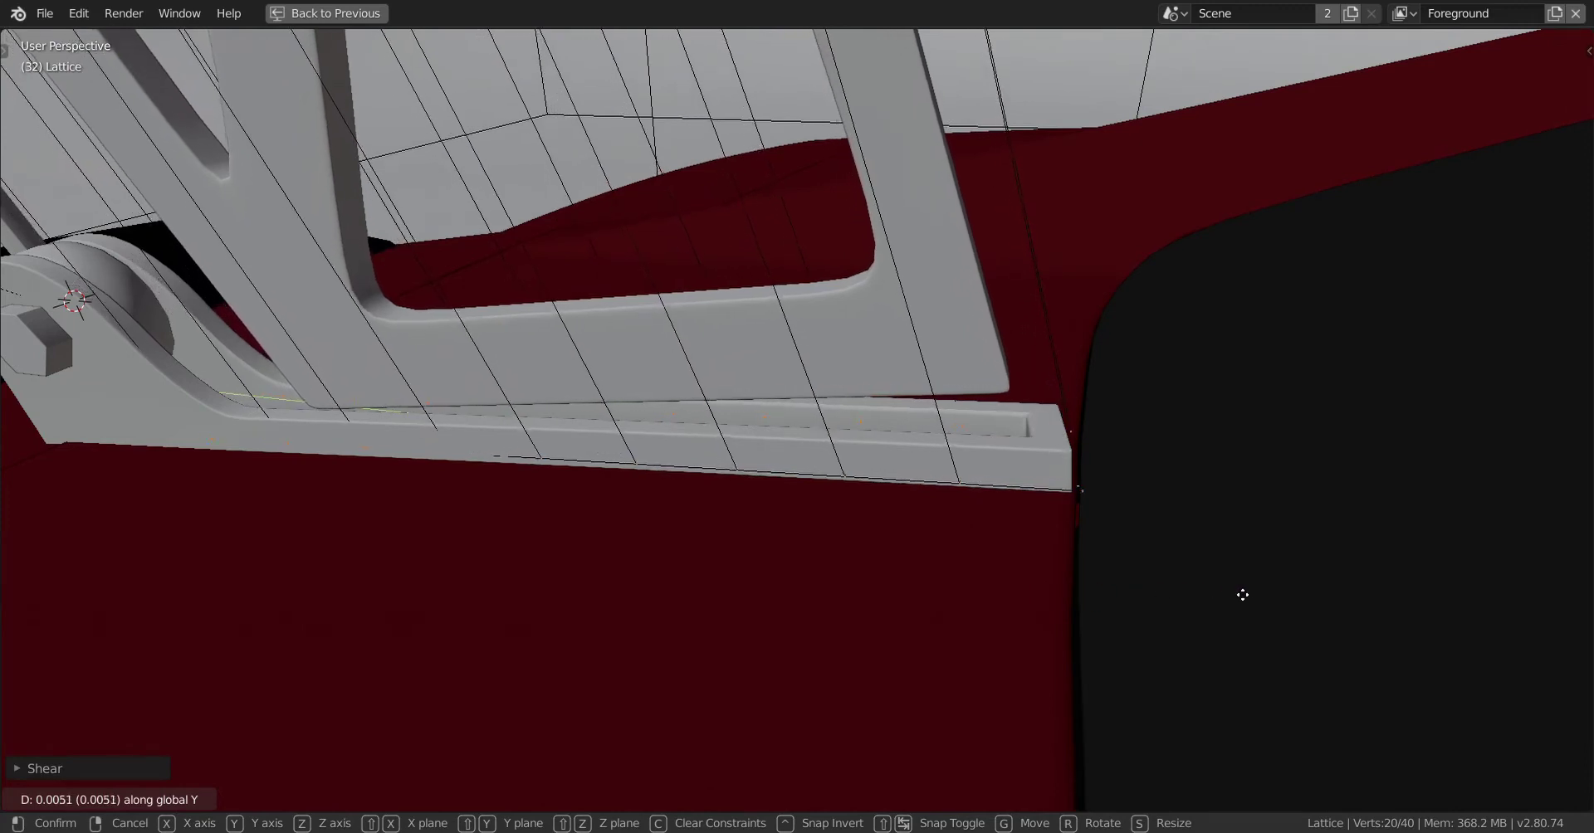
left_click(1242, 594)
middle_click_drag(1032, 562, 847, 594)
key("g")
key("y")
left_click(935, 587)
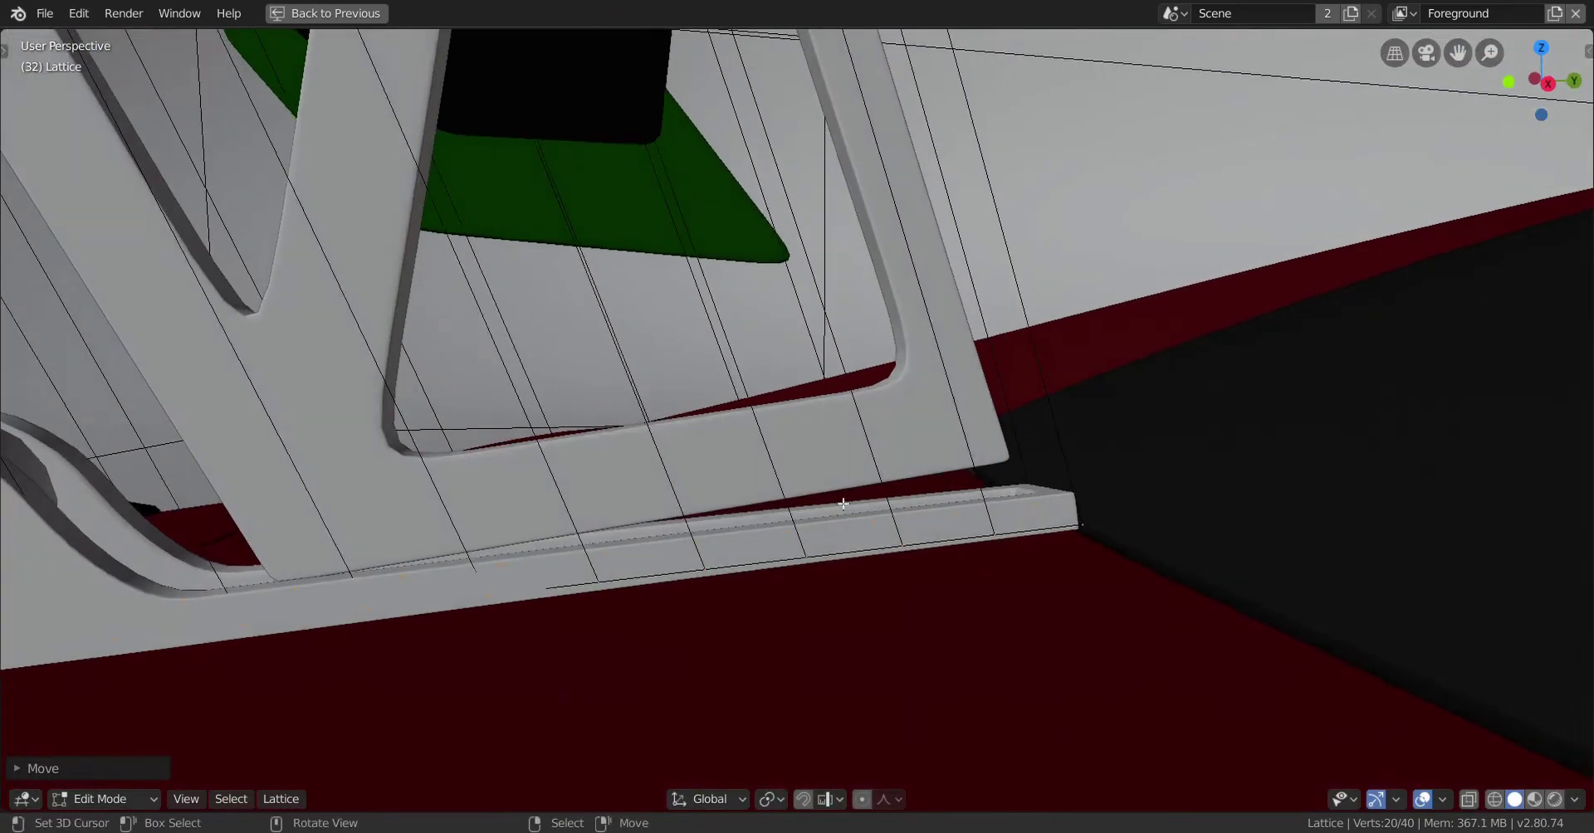
Step: Raise the lattice's V resolution to 10
scroll(1030, 465, "up", 2)
middle_click_drag(989, 449, 918, 548)
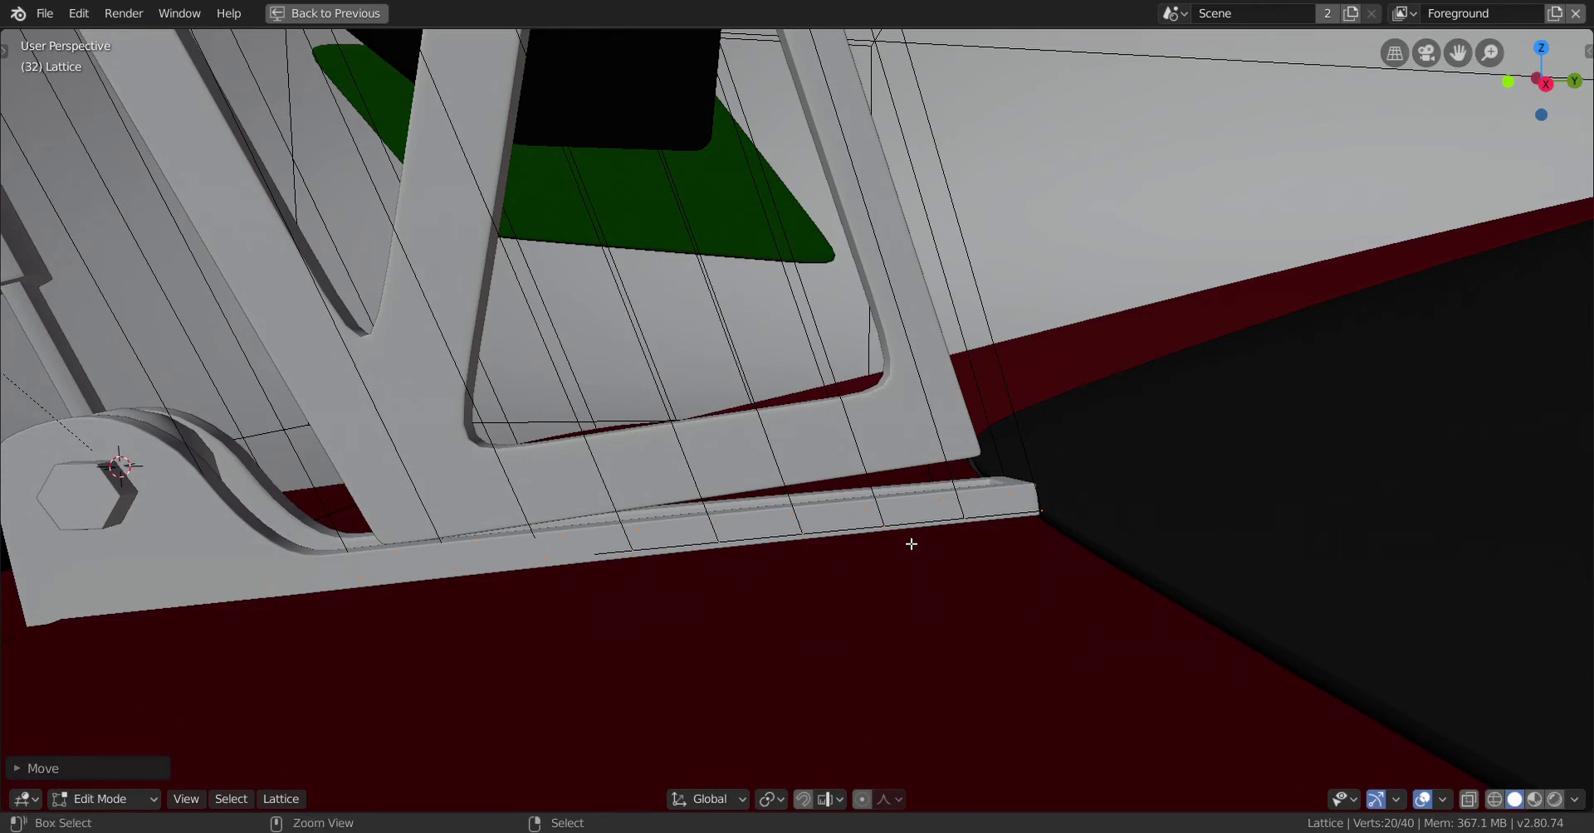
key("ctrl+space")
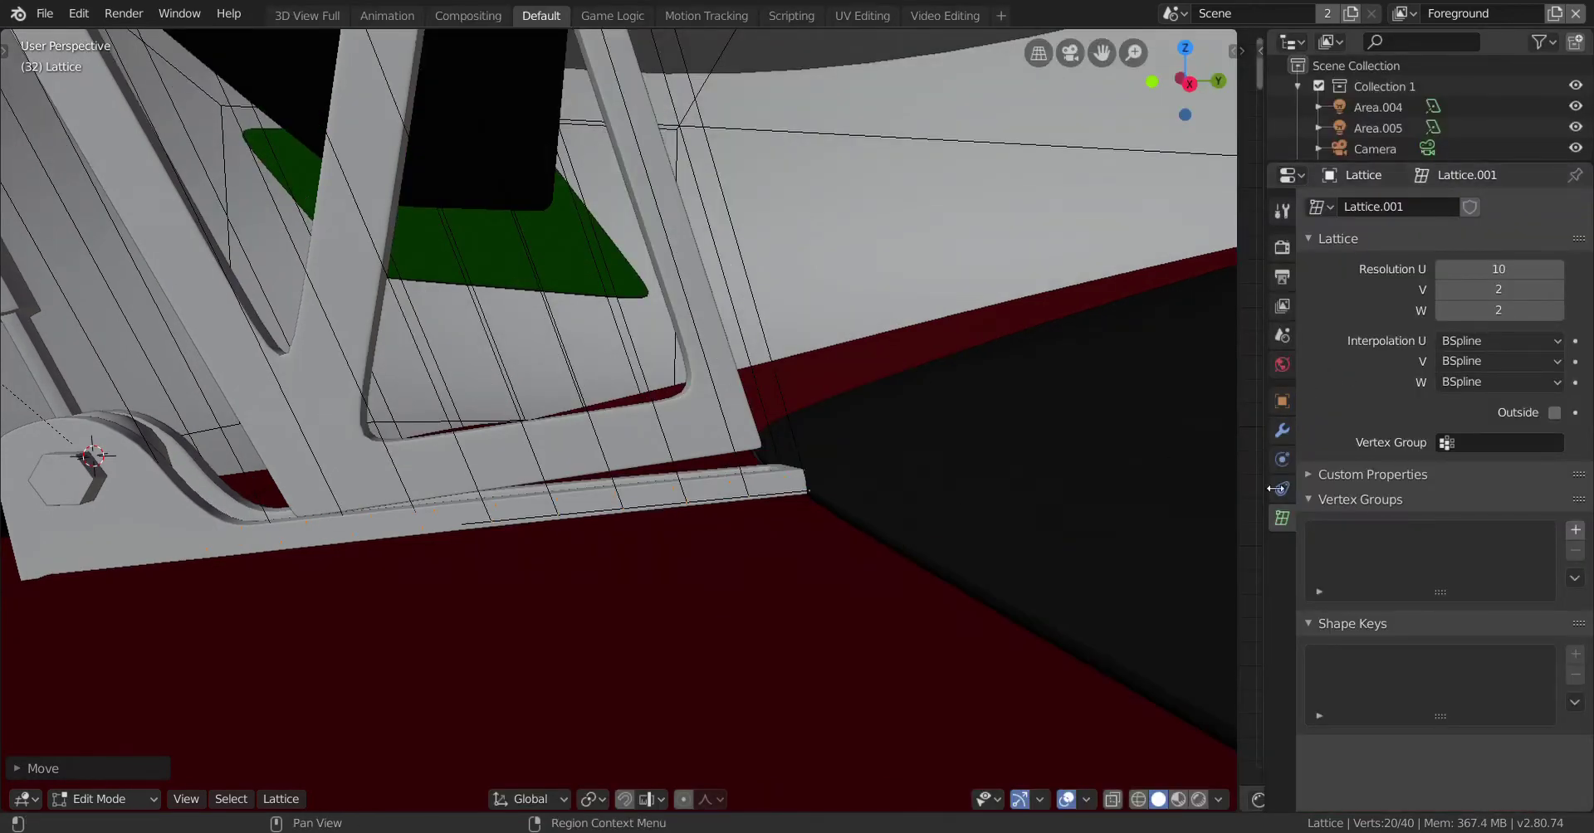
left_click(1556, 293)
left_click(1557, 292)
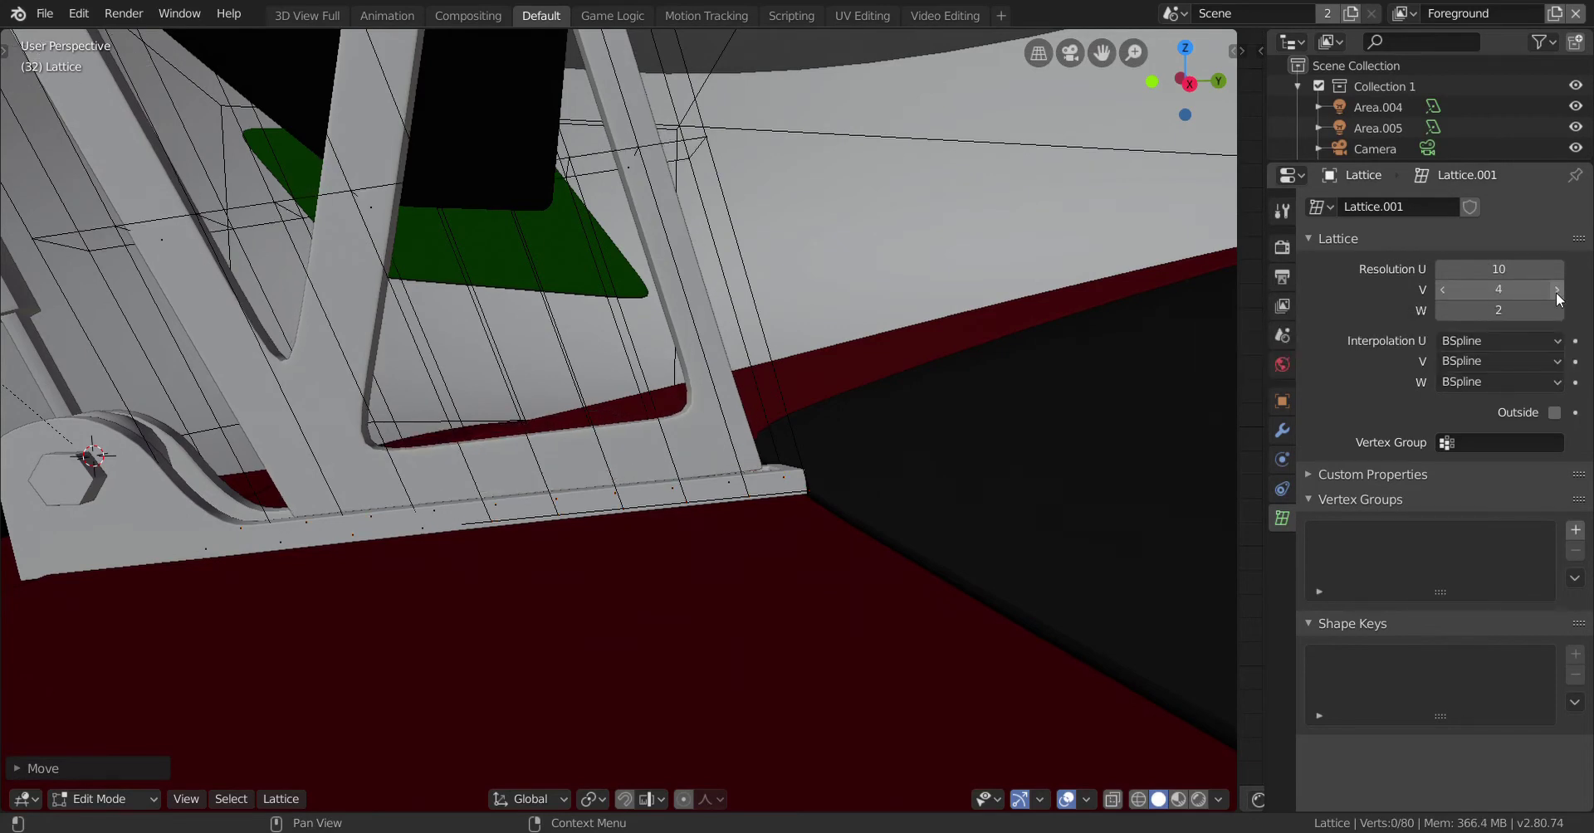
left_click(1557, 293)
left_click(1556, 293)
left_click(1556, 292)
left_click(1557, 293)
left_click(1556, 293)
left_click(1557, 292)
left_click(1556, 292)
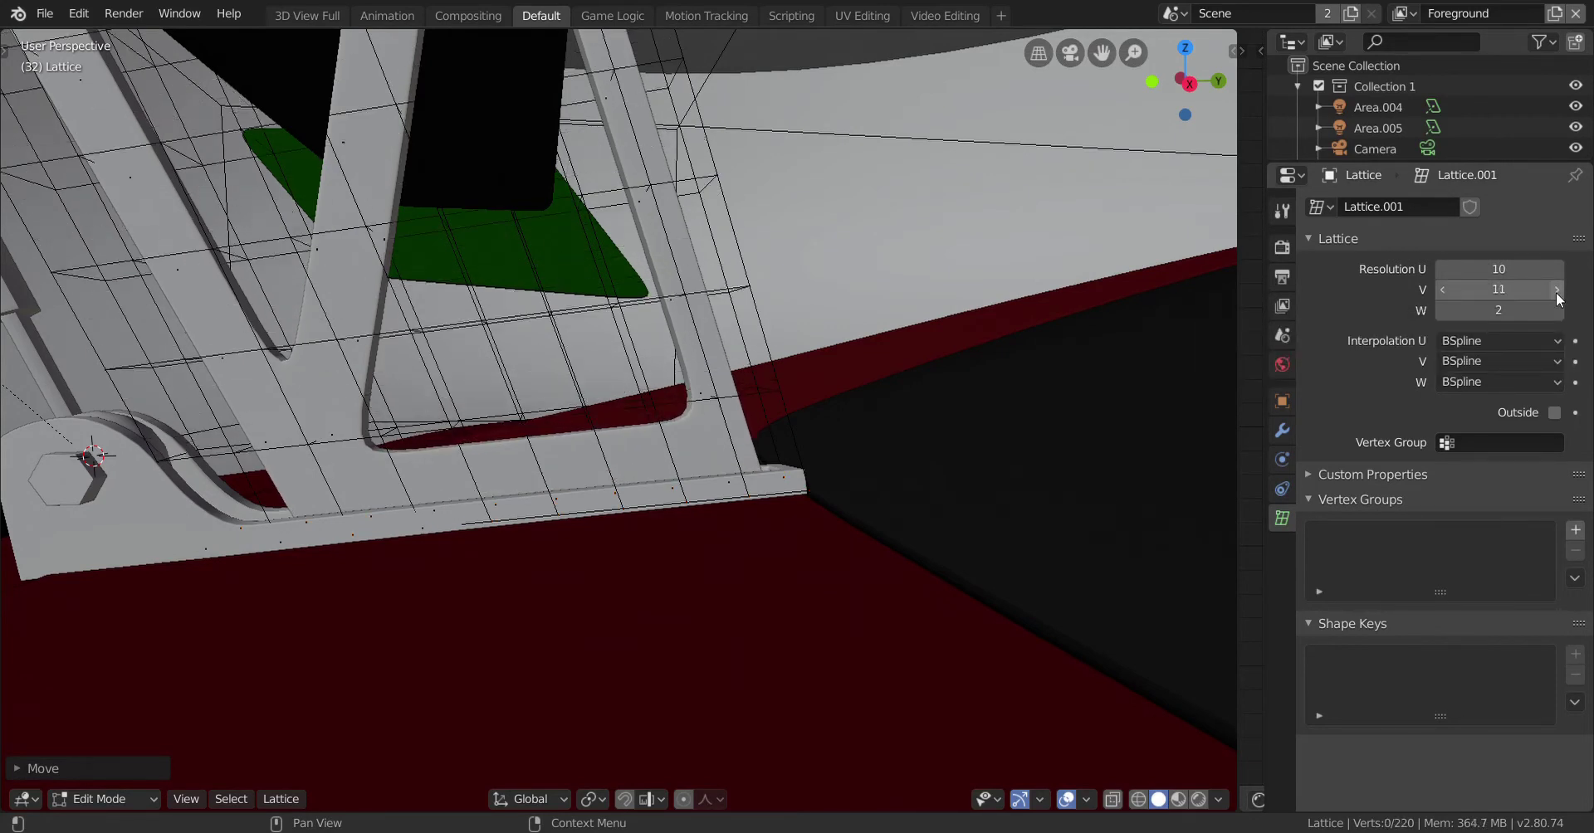
left_click(1443, 291)
Step: Check the upright's foot inside the bracket slot and return the lattice's V resolution to 2
scroll(872, 462, "up", 3)
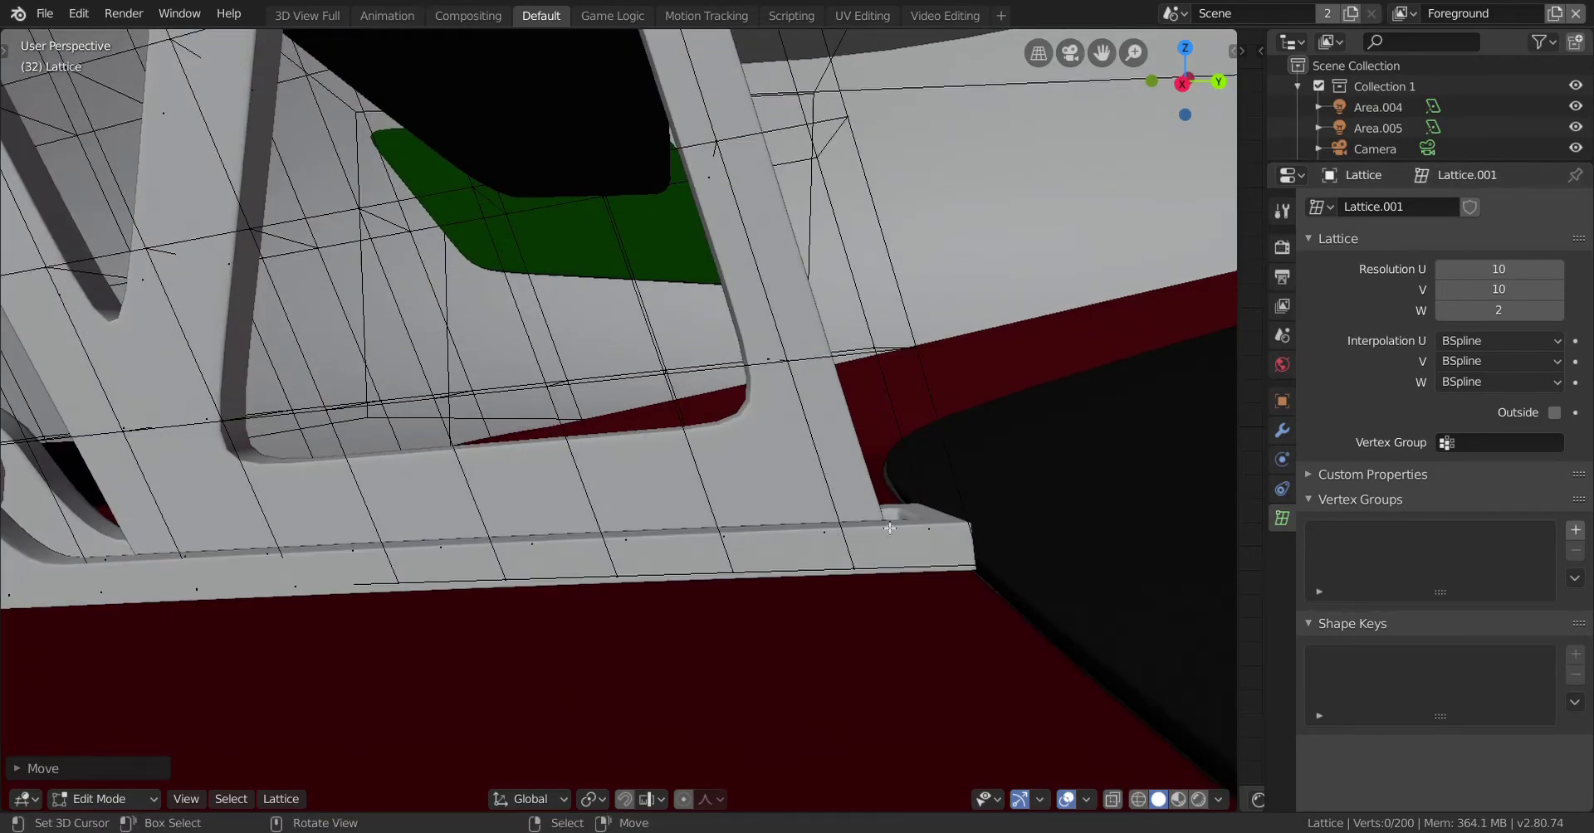
middle_click_drag(890, 528, 934, 570)
middle_click_drag(715, 599, 772, 565)
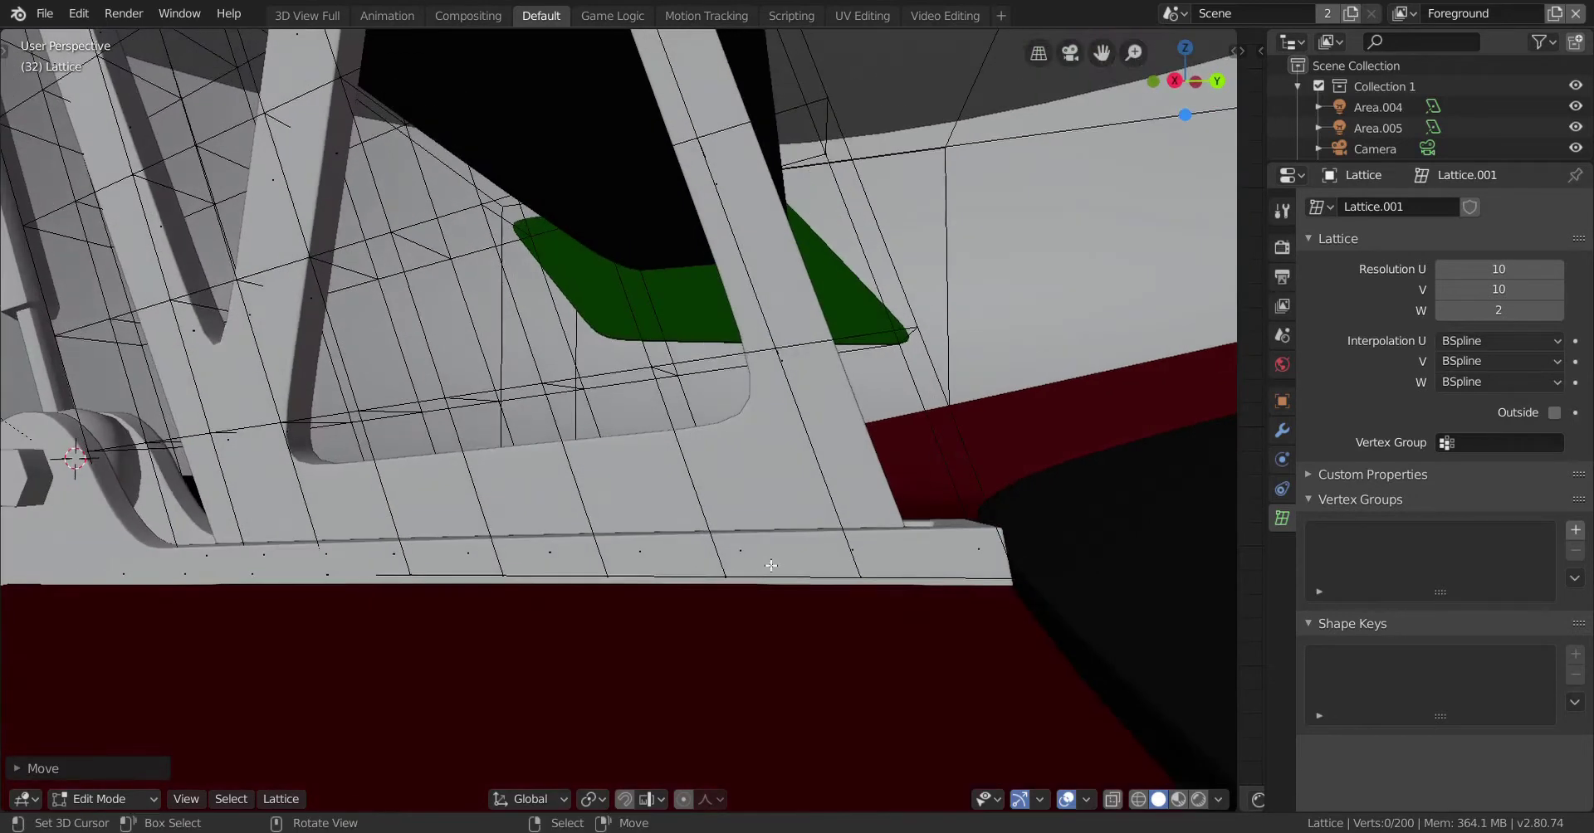
middle_click_drag(902, 570, 1057, 679)
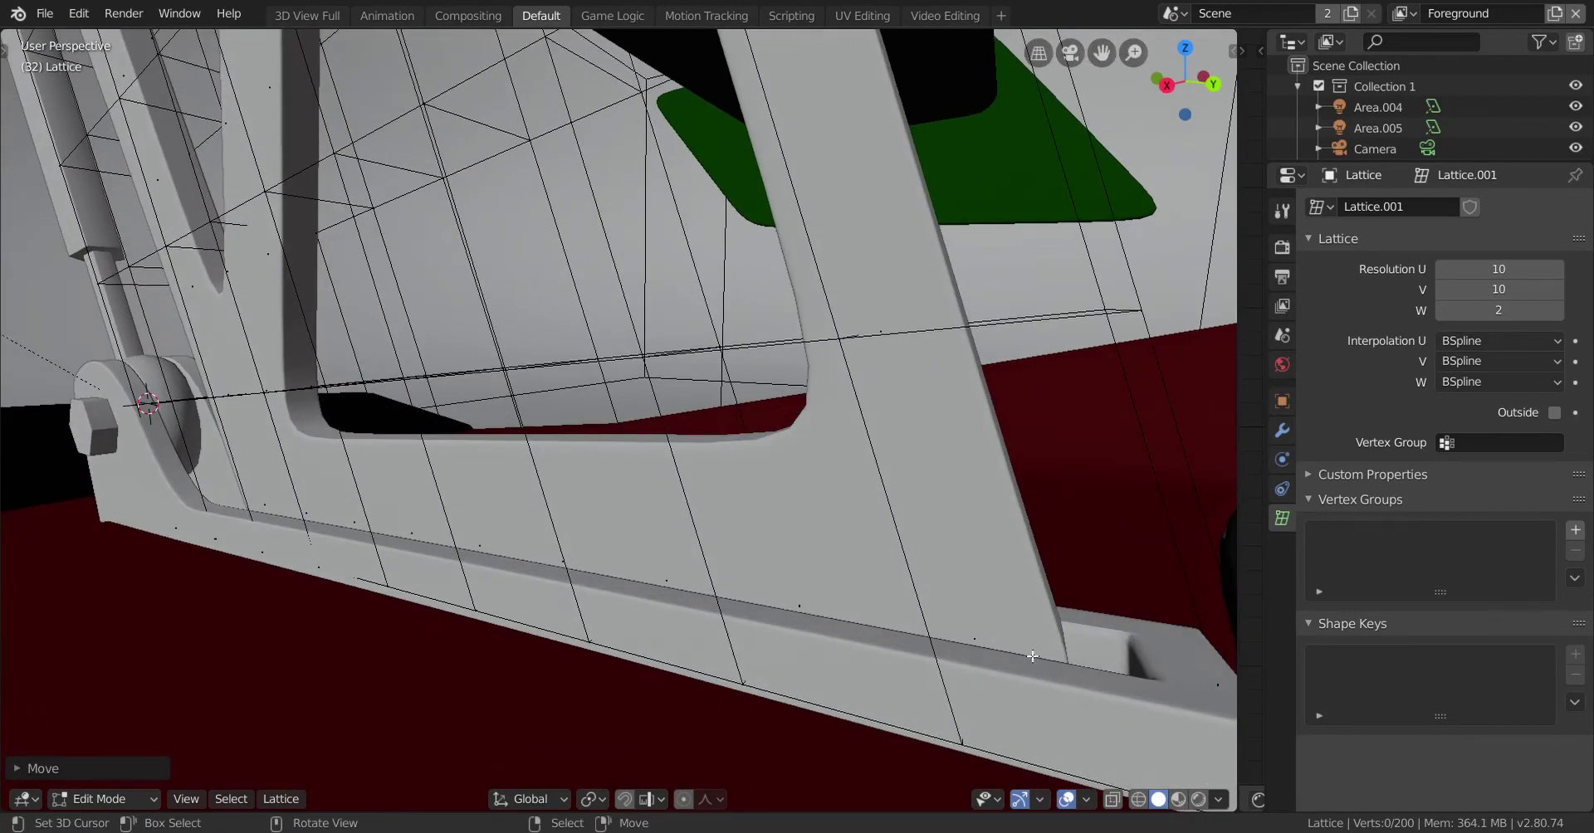
scroll(993, 622, "down", 2)
middle_click_drag(841, 578, 919, 596)
middle_click_drag(1011, 567, 844, 525)
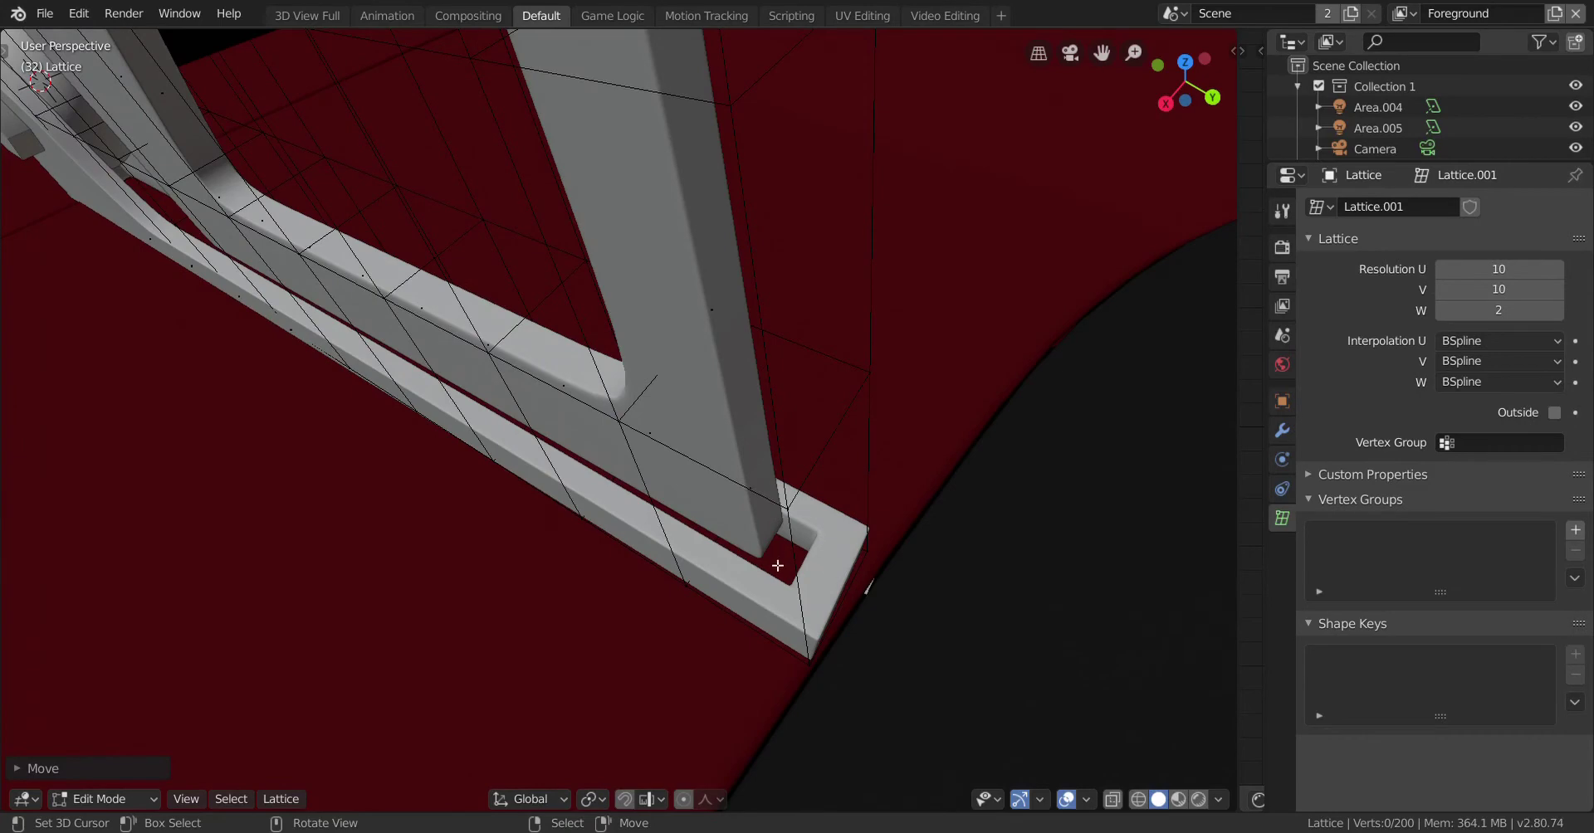
middle_click_drag(777, 565, 809, 498)
left_click(1489, 295)
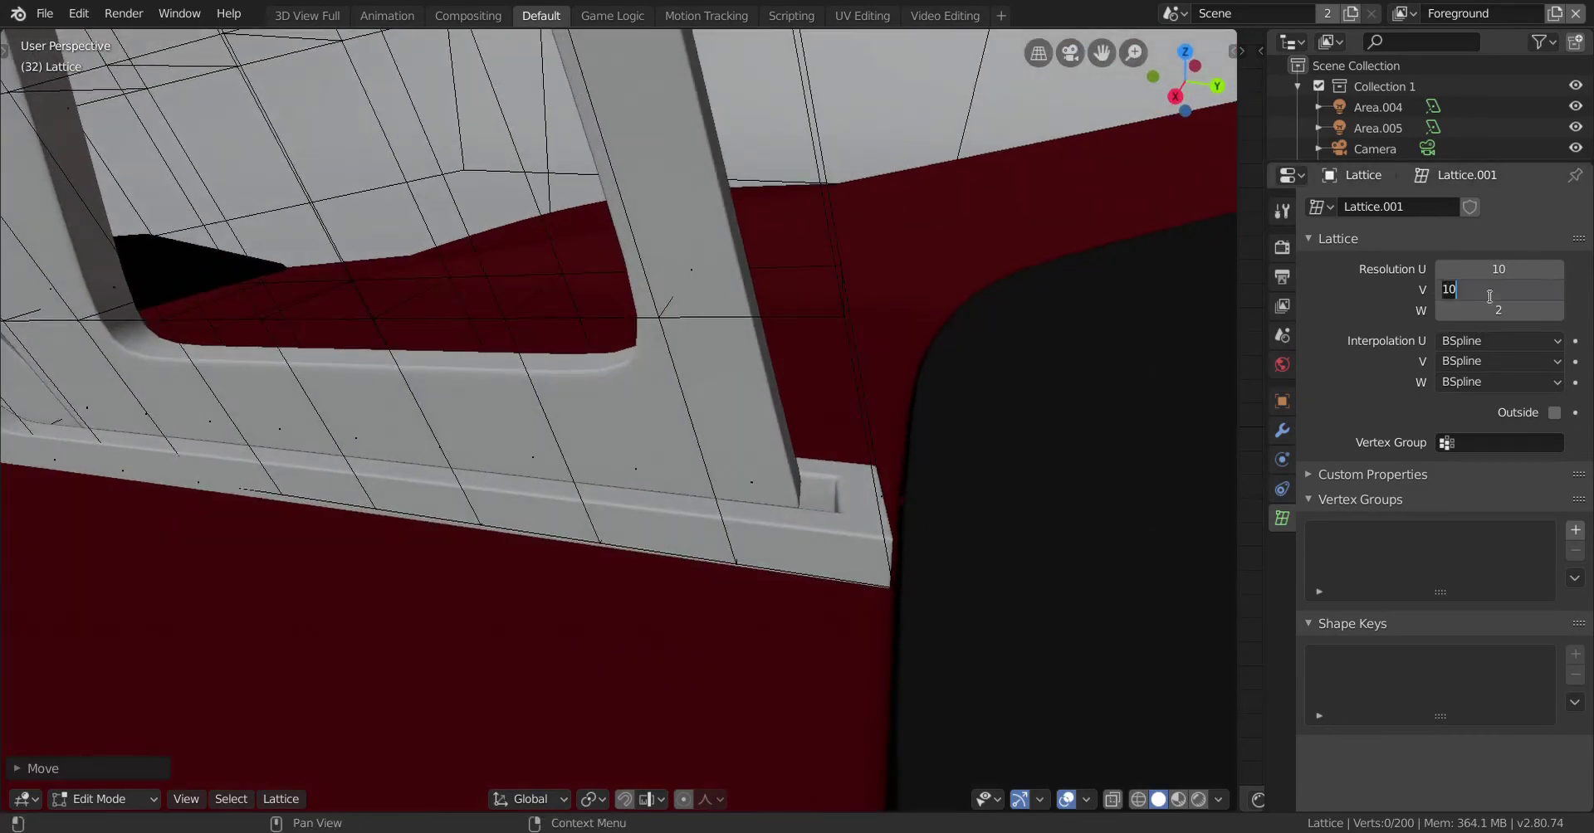
key("Return")
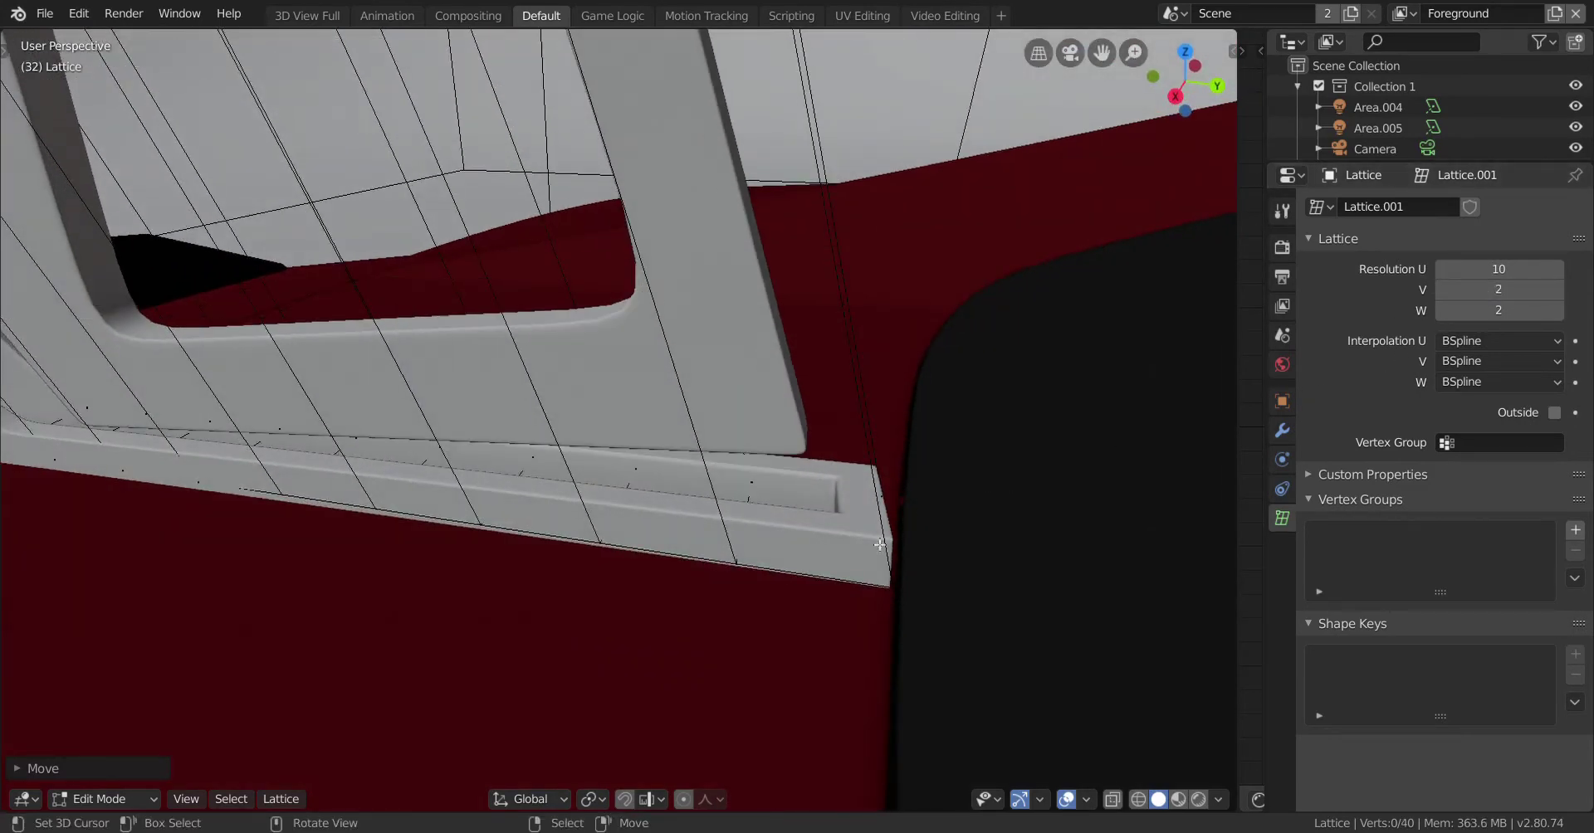
Step: Reselect the lattice's 20 bottom points through the mesh and nudge them forward along global Y towards the slot's front end
scroll(834, 584, "down", 4)
middle_click_drag(834, 584, 835, 556)
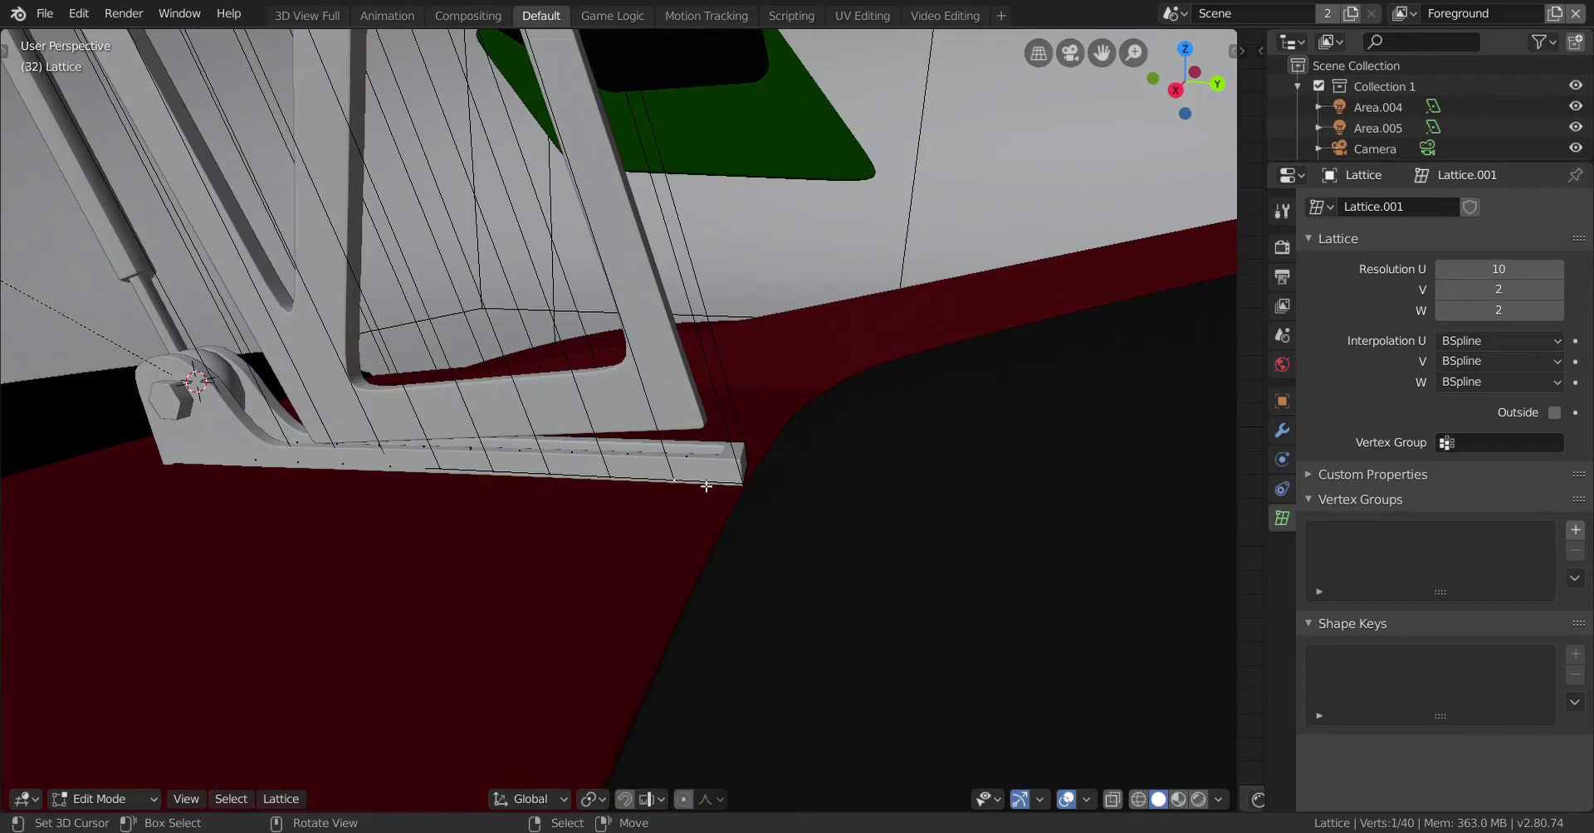
key("shift+z")
left_click_drag(926, 294, 4, 765)
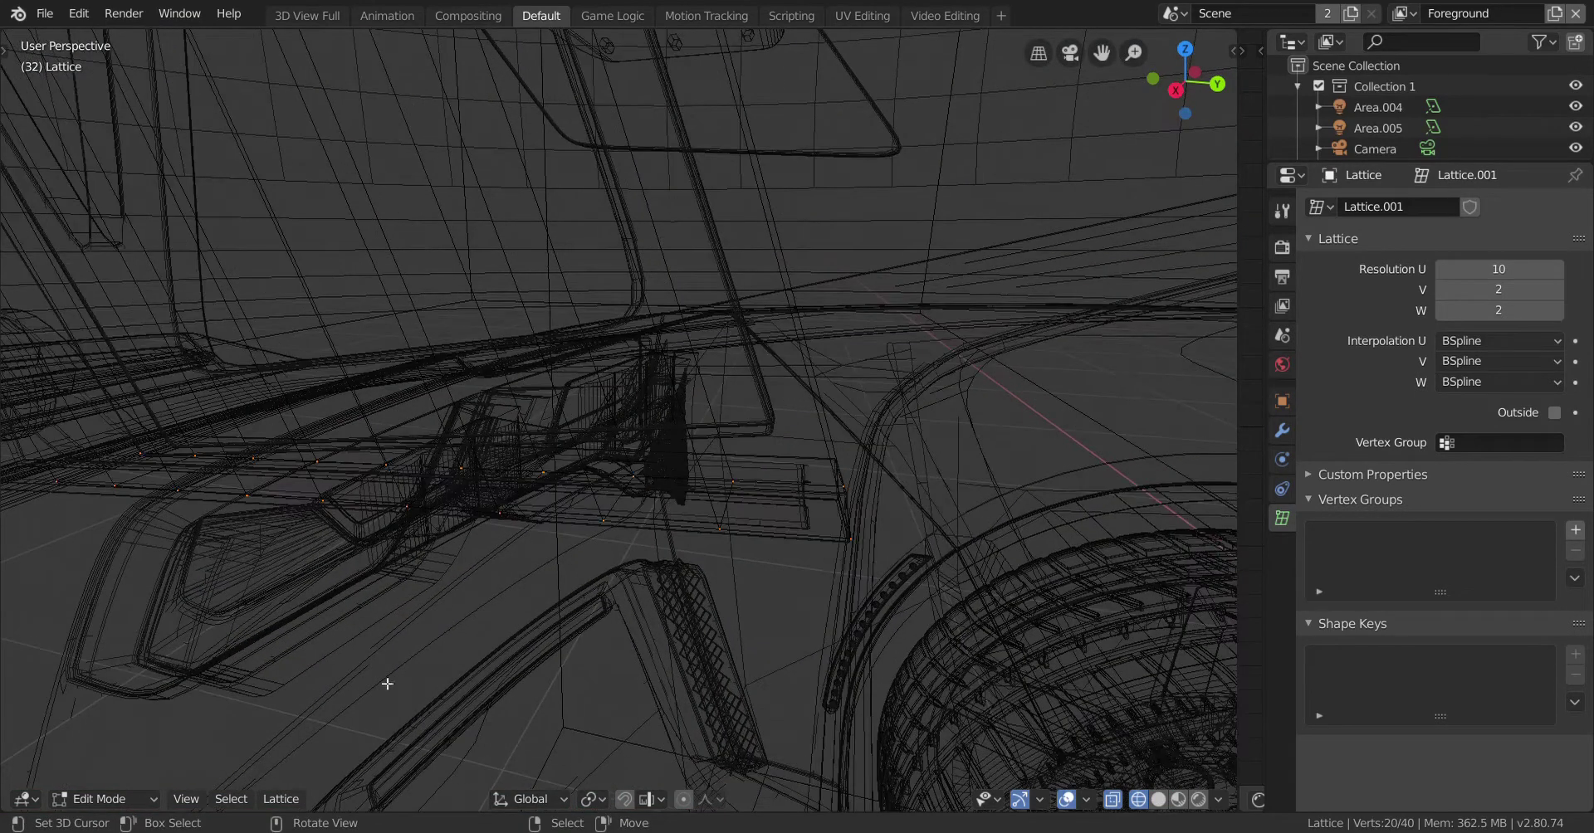
key("shift+z")
key("g")
key("y")
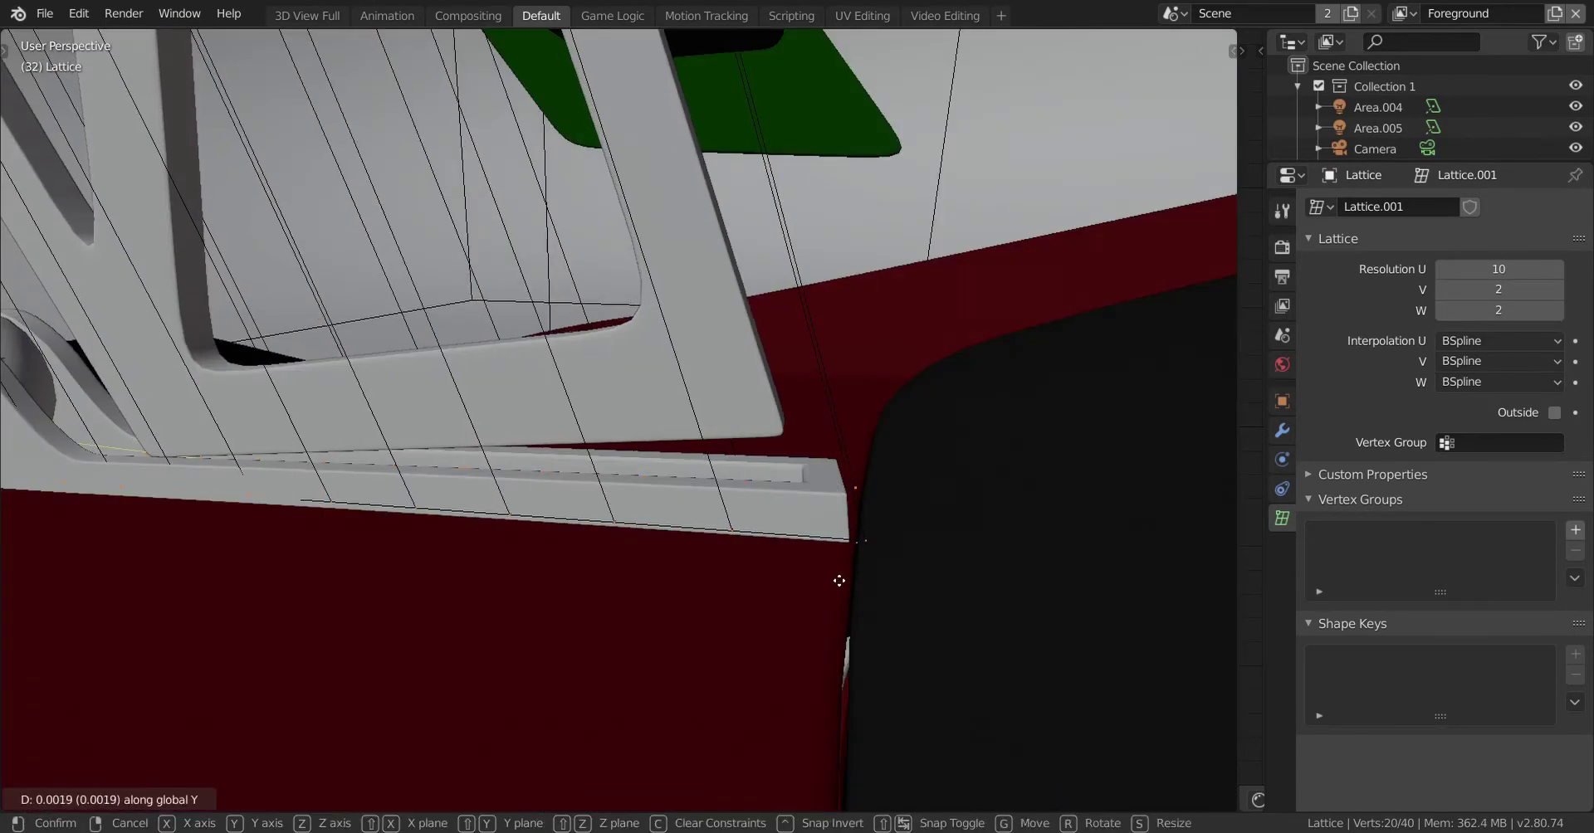
left_click(933, 559)
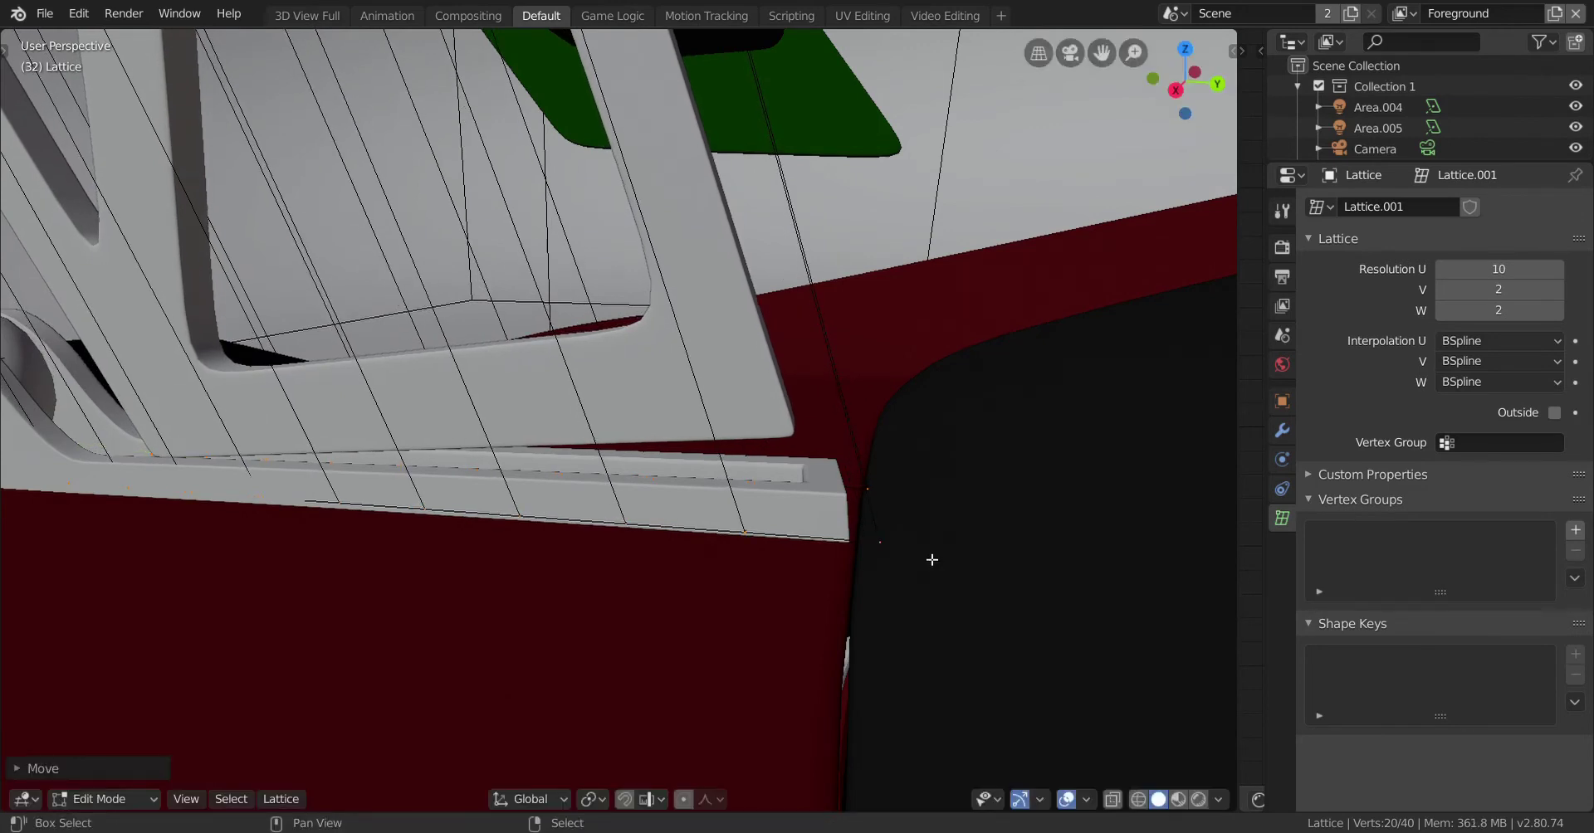
Step: Lower the selected bottom points along global Z until the upright's foot meets the bracket's top edge
key("g")
key("z")
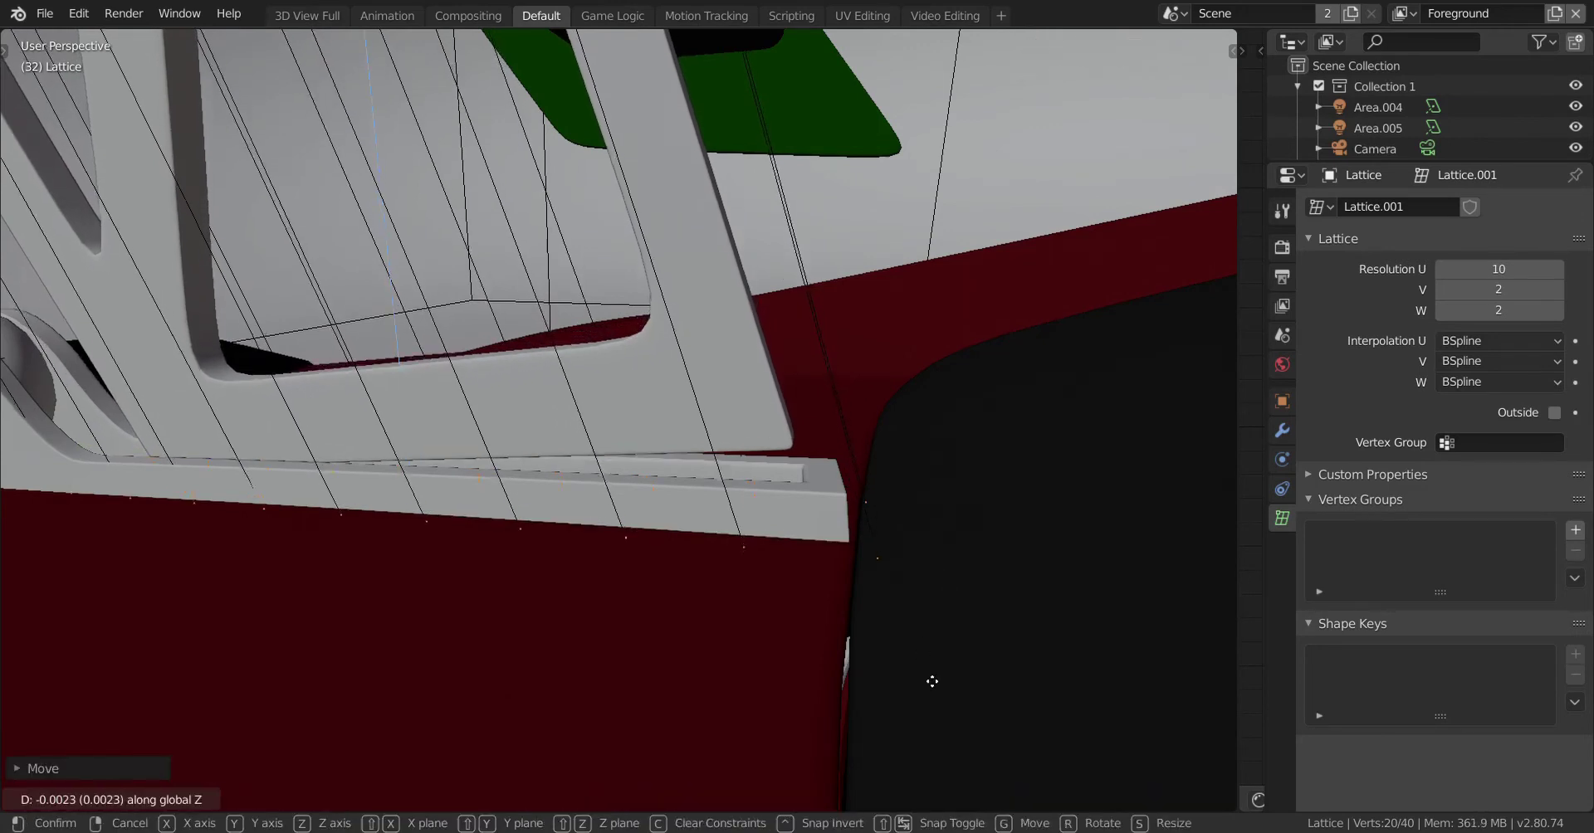
left_click(949, 745)
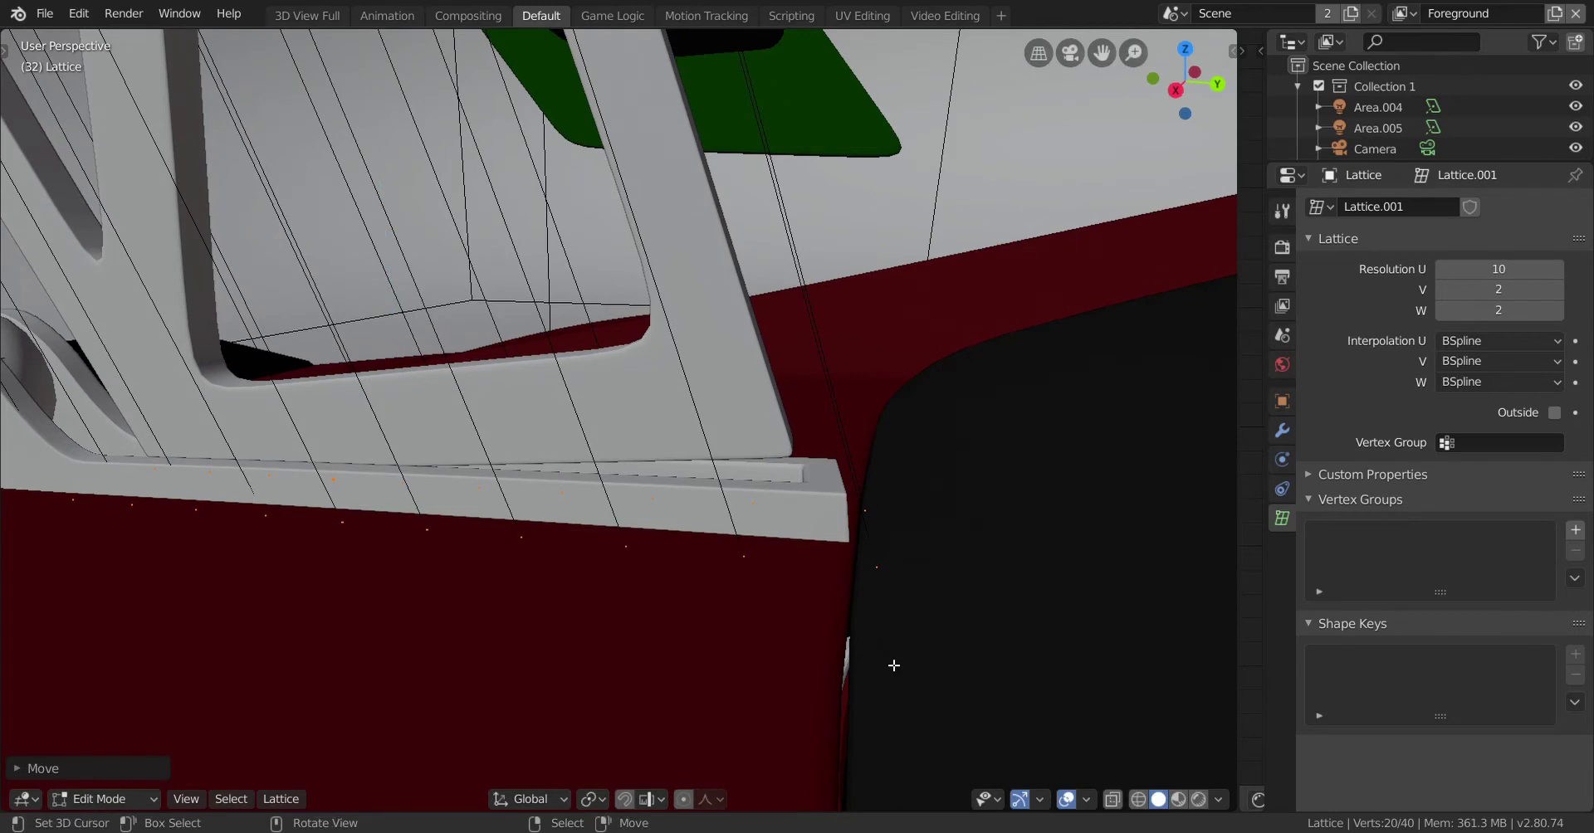
Step: Nudge the selected bottom lattice points along global Z and raise the lattice's V resolution to 6 to check the foot's fit
key("g")
key("z")
left_click(854, 662)
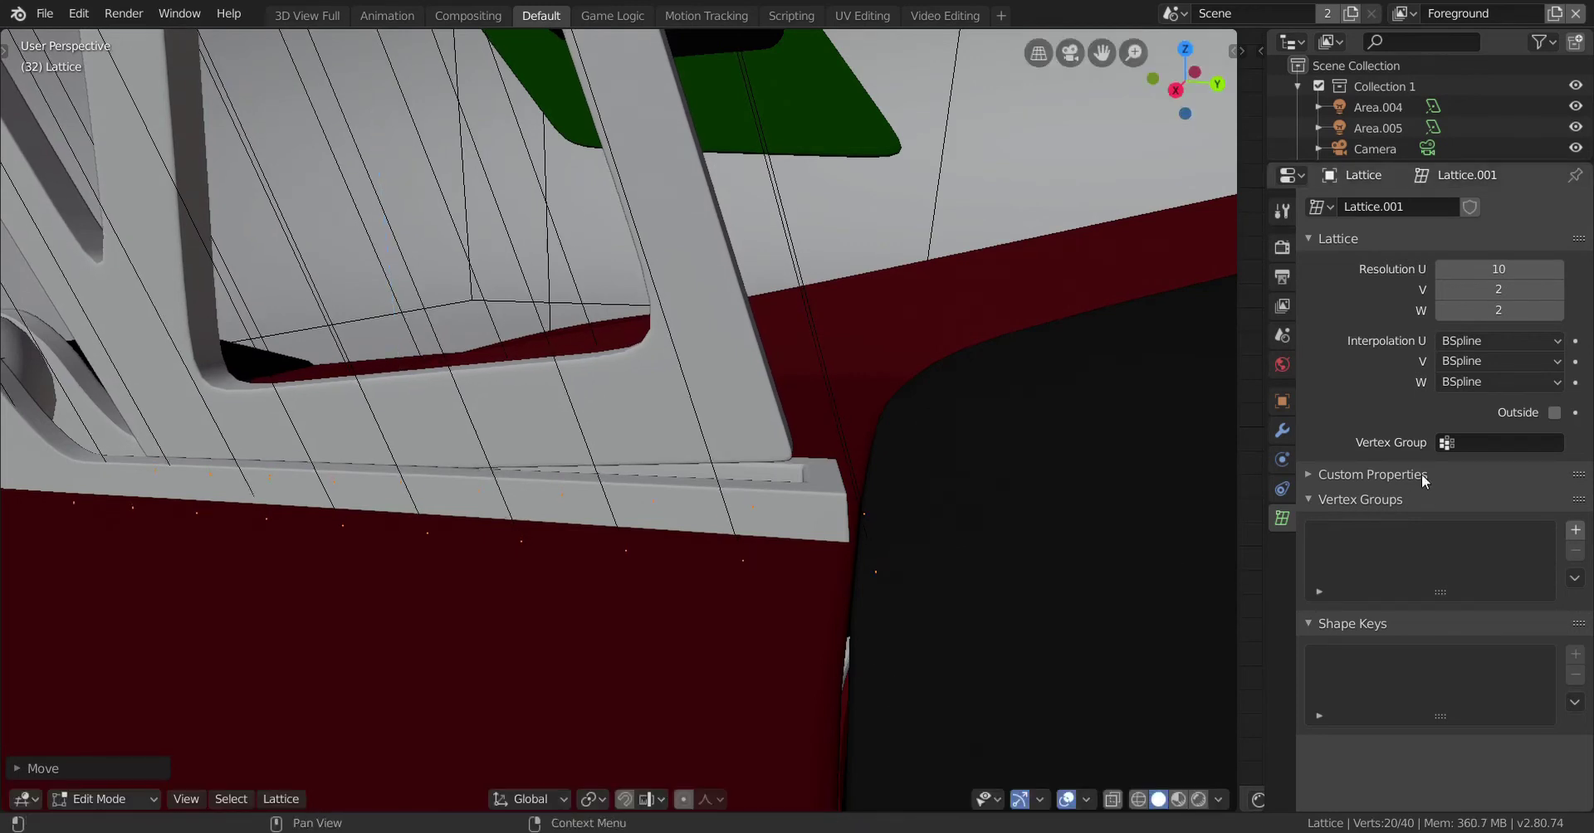
left_click(1557, 289)
left_click(1557, 290)
left_click(1557, 290)
left_click(1557, 290)
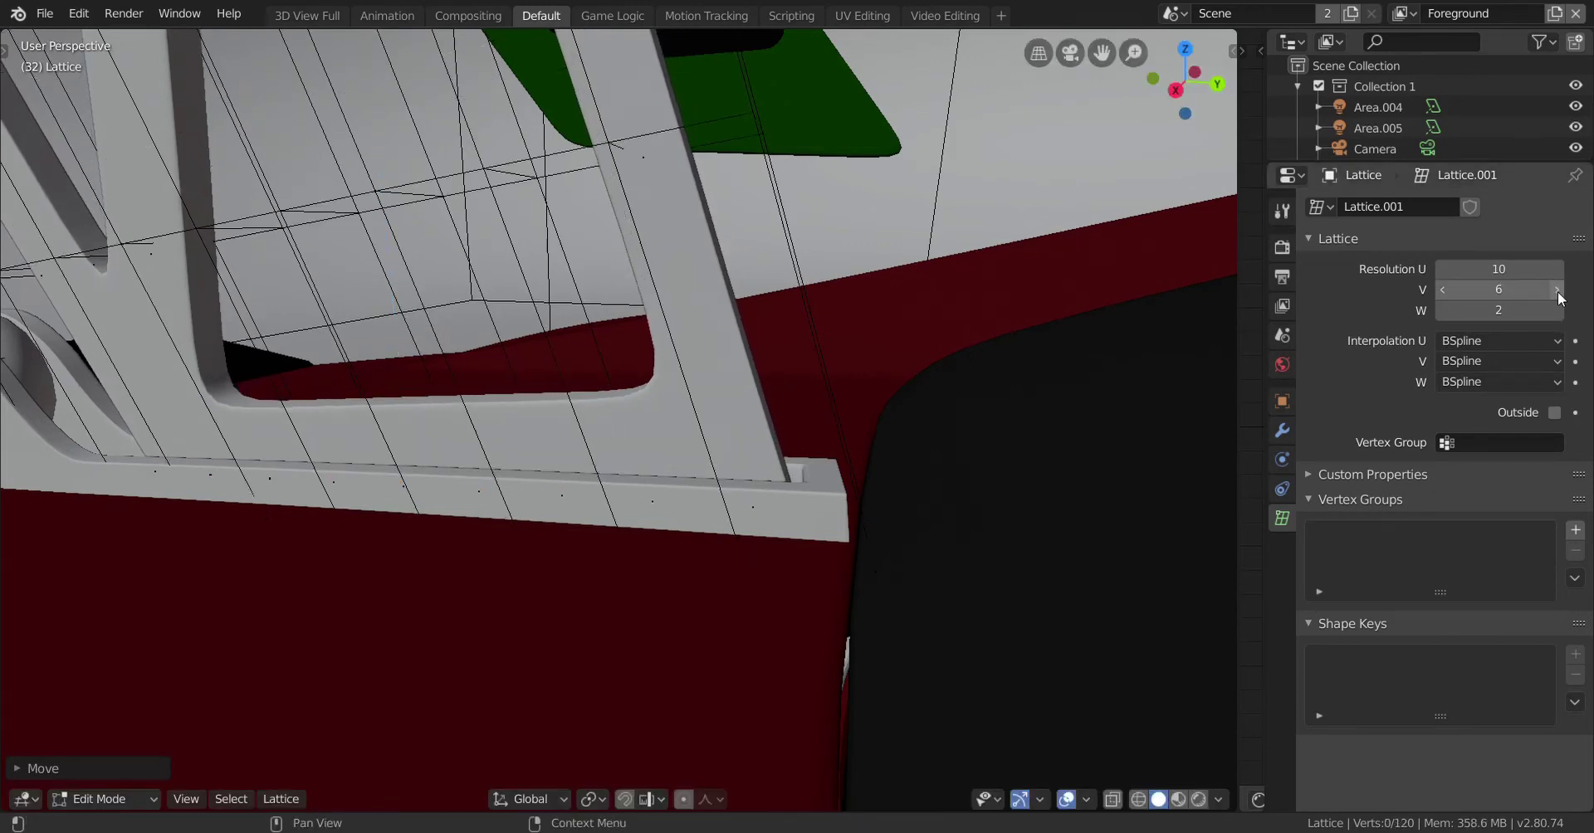
Step: Return the lattice's V resolution to 2 and reselect its 20 bottom points through the mesh, ending in solid shading
left_click(1441, 290)
left_click(1442, 290)
left_click(1442, 290)
left_click(1442, 291)
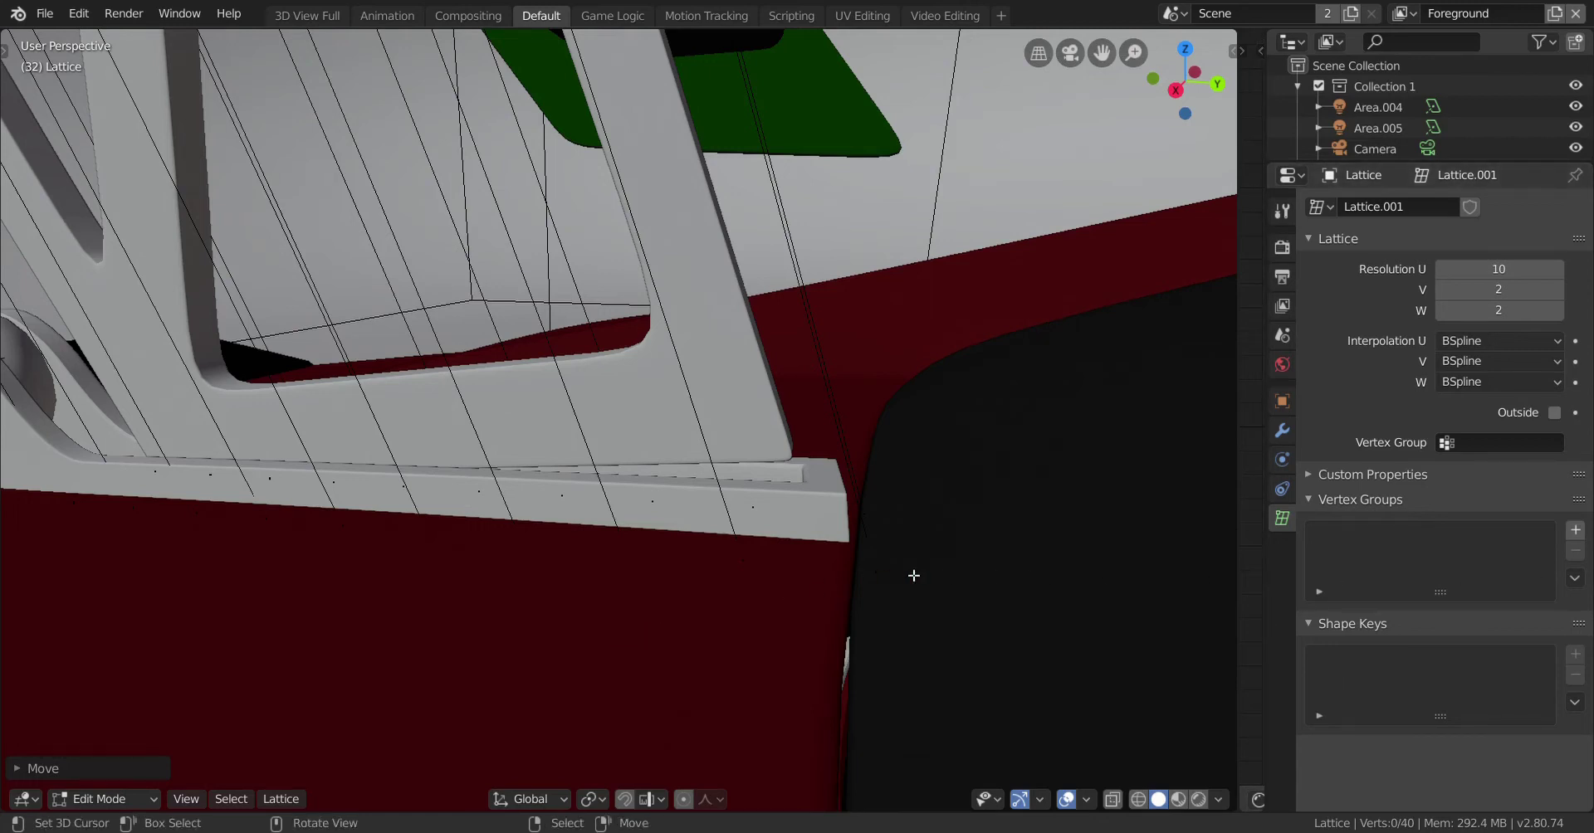
key("z")
left_click(462, 612)
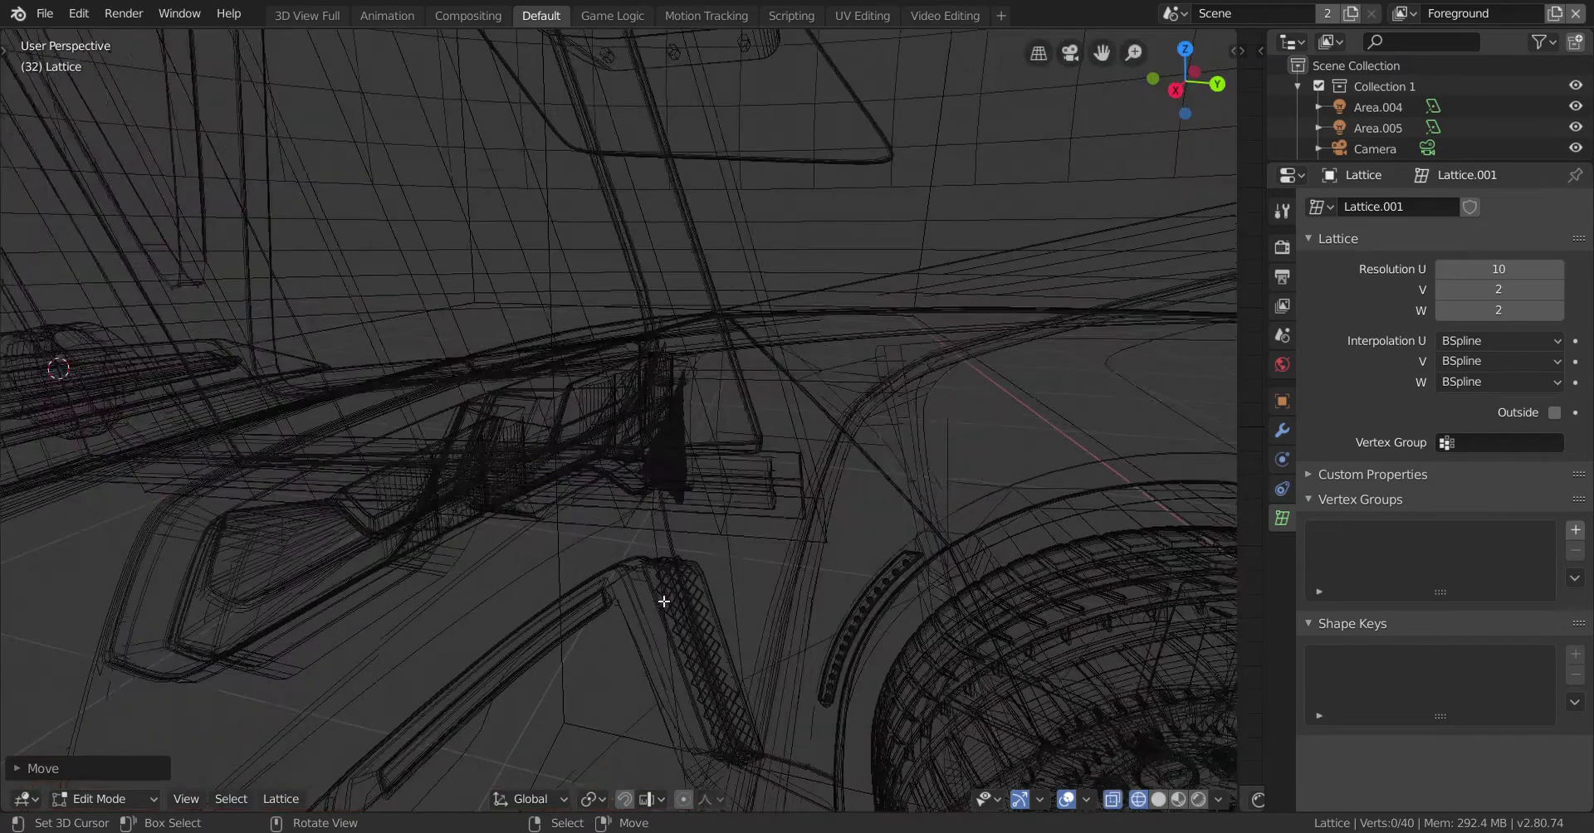
mouse_move(966, 342)
left_mouse_down()
mouse_move(550, 536)
mouse_move(86, 785)
left_mouse_up()
key("z")
left_click(689, 648)
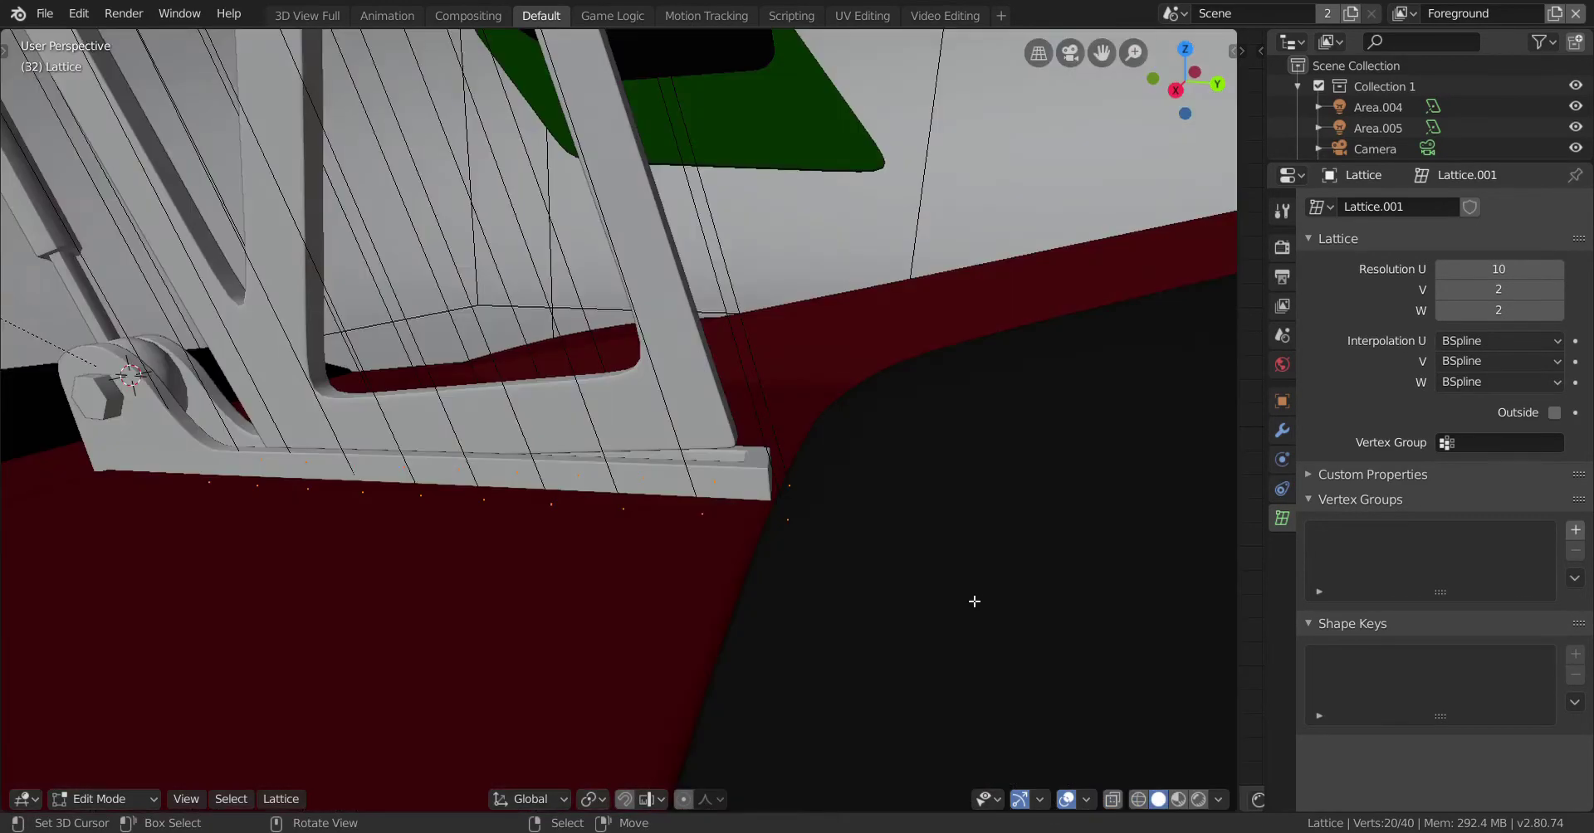
Step: Move the selected bottom lattice points 0.0015 along global Y
scroll(975, 602, "up", 1)
key("g")
key("y")
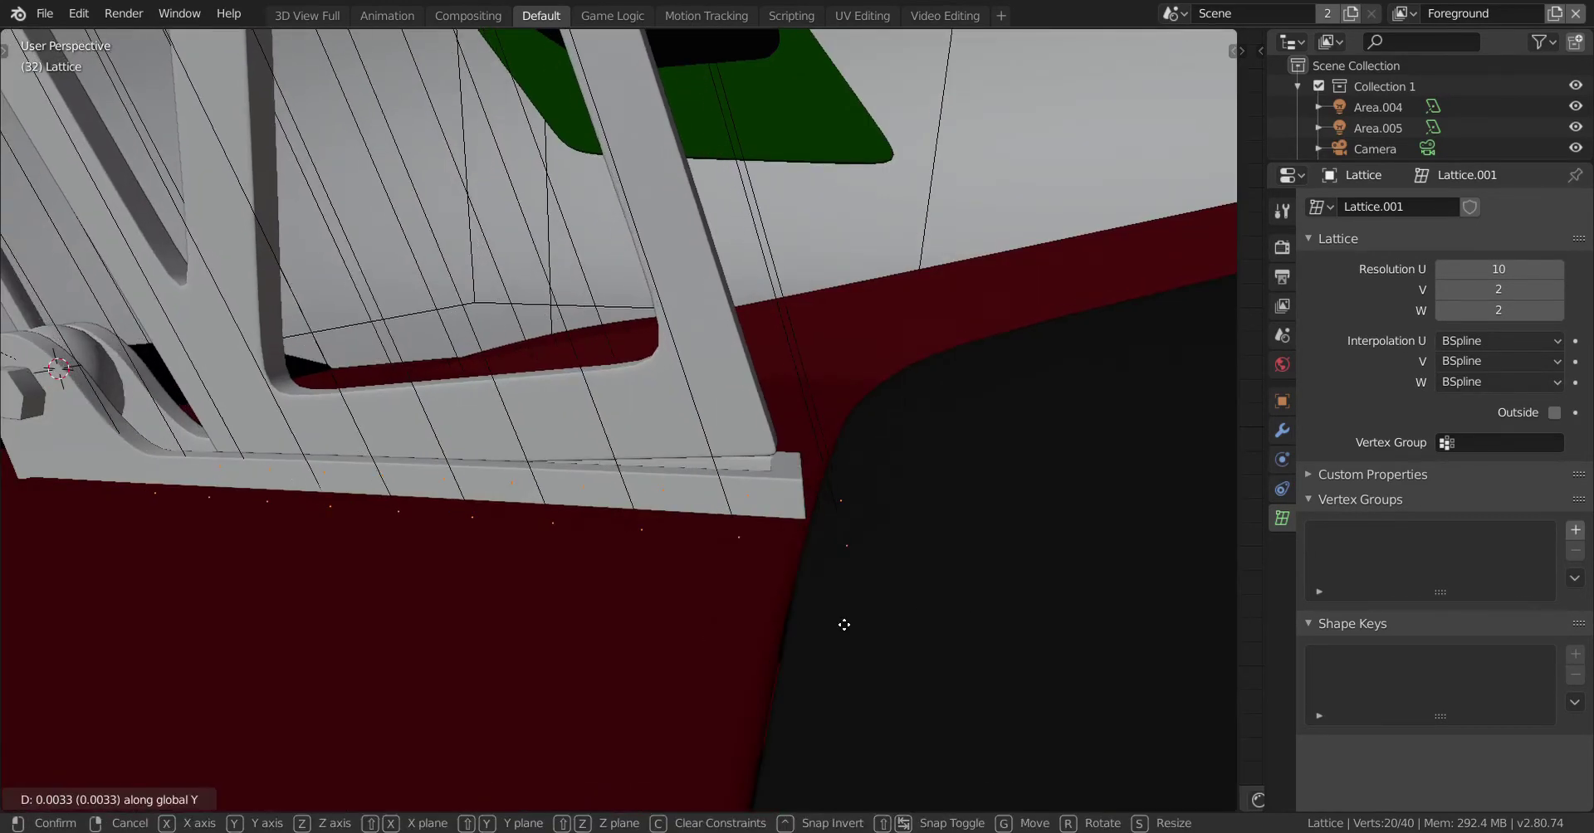
left_click(779, 619)
Step: Raise the lattice's V resolution to 10 and return to Object Mode
left_click(1557, 289)
left_click(1557, 290)
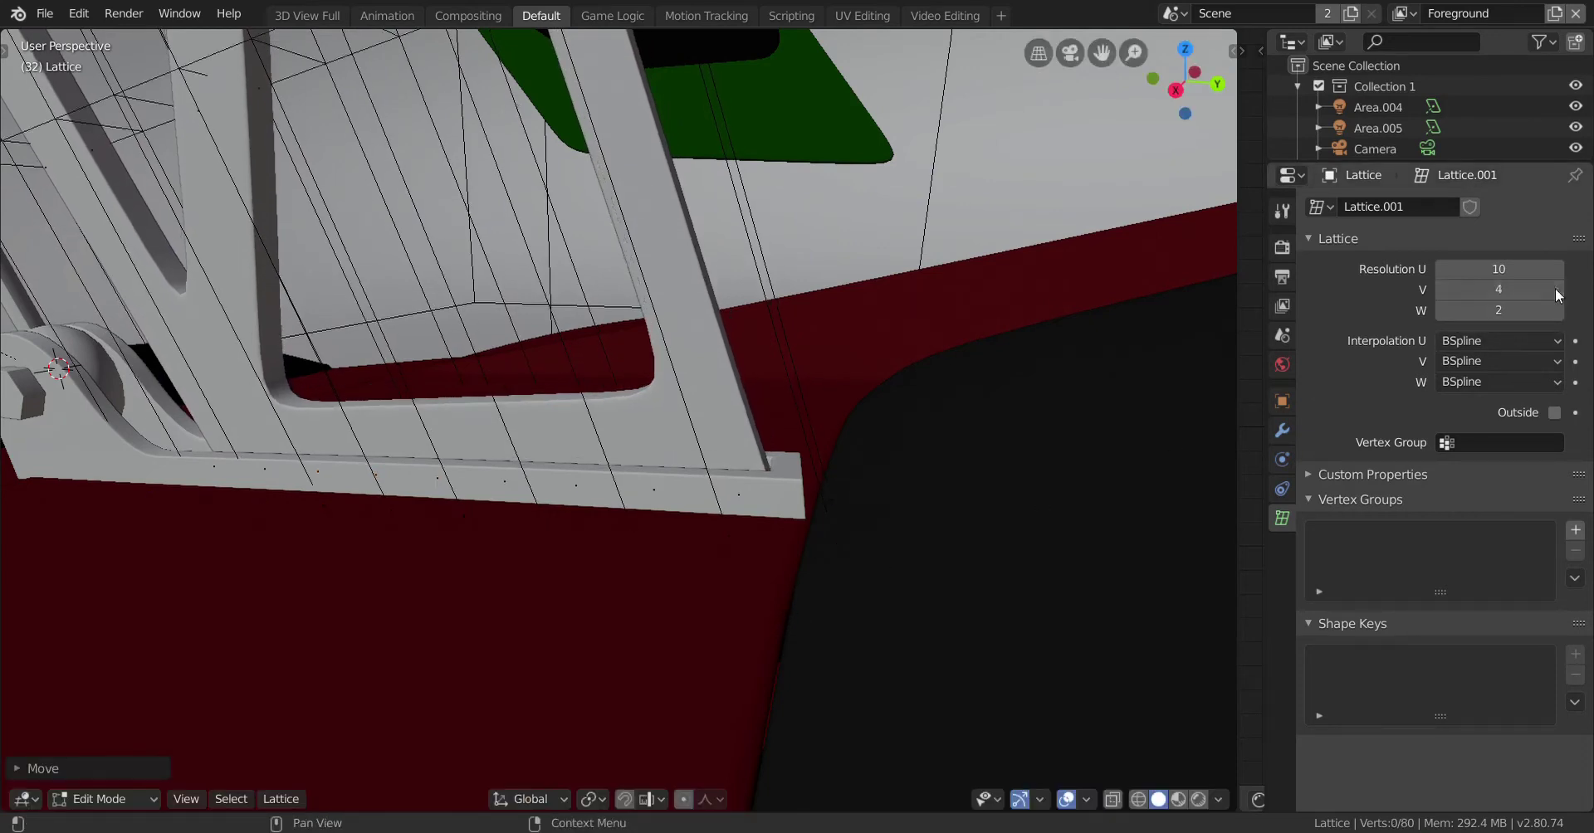
middle_click_drag(894, 514, 806, 567)
left_click(1557, 291)
left_click(1558, 290)
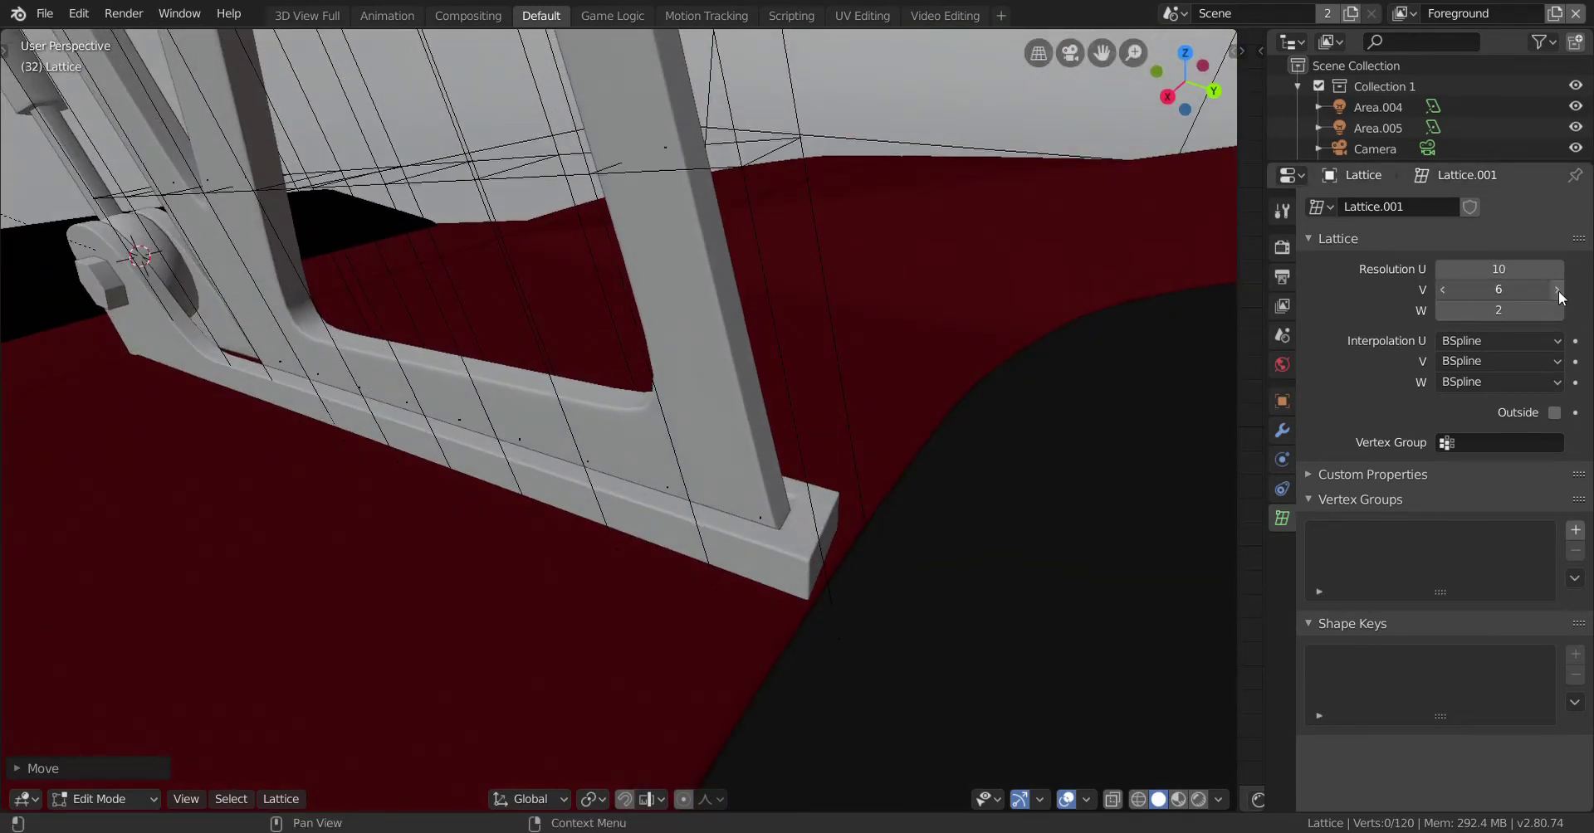
left_click(1557, 291)
left_click(1557, 291)
left_click(1557, 291)
left_click(1558, 290)
key("Tab")
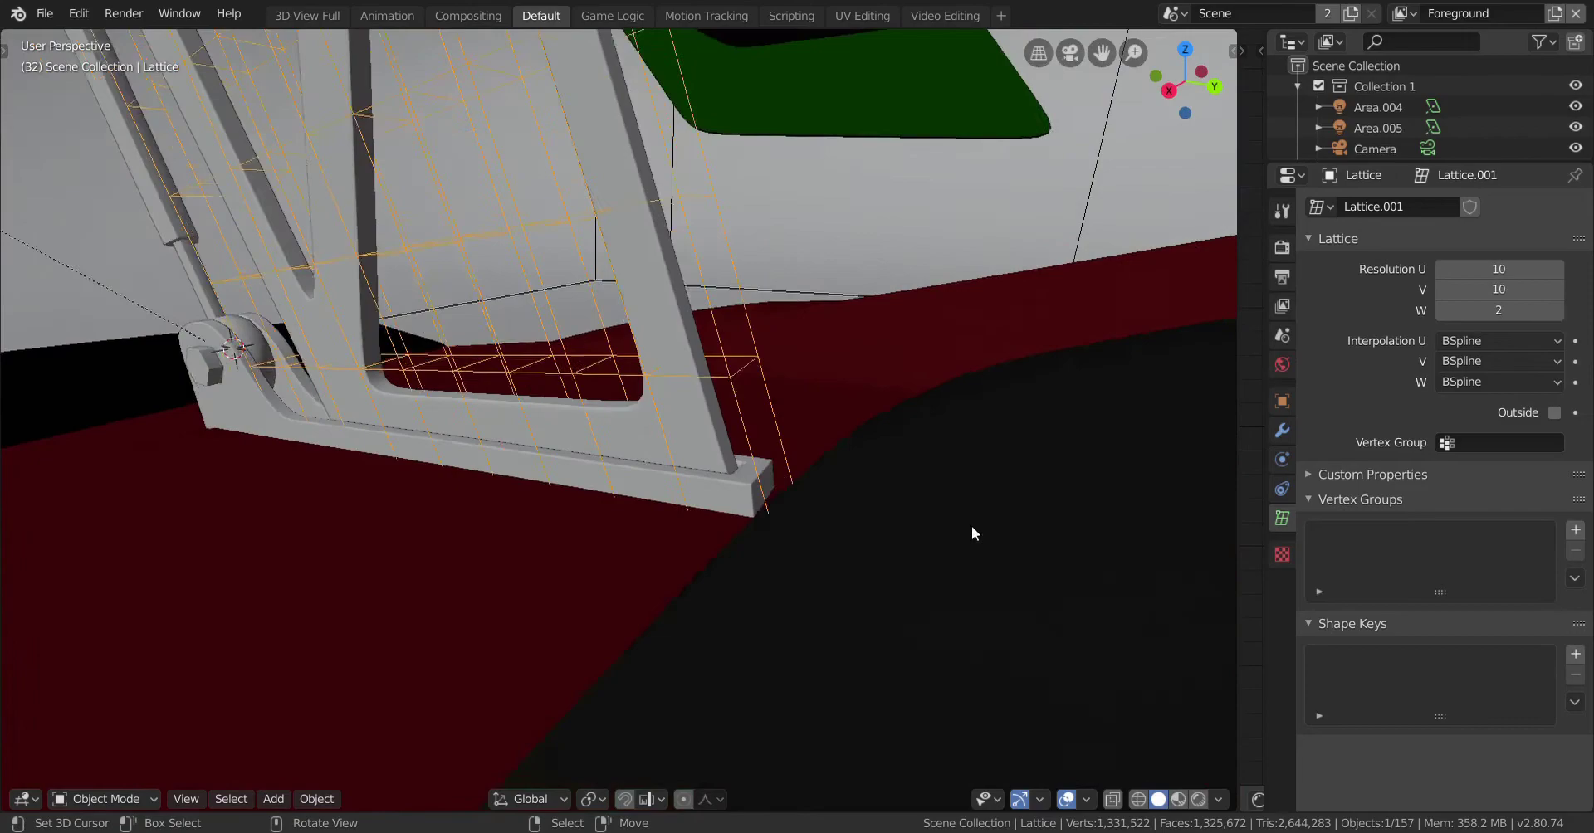
Step: Delete the lattice surrounding the wing's upright supports
middle_click_drag(971, 525, 654, 550)
scroll(668, 650, "up", 3)
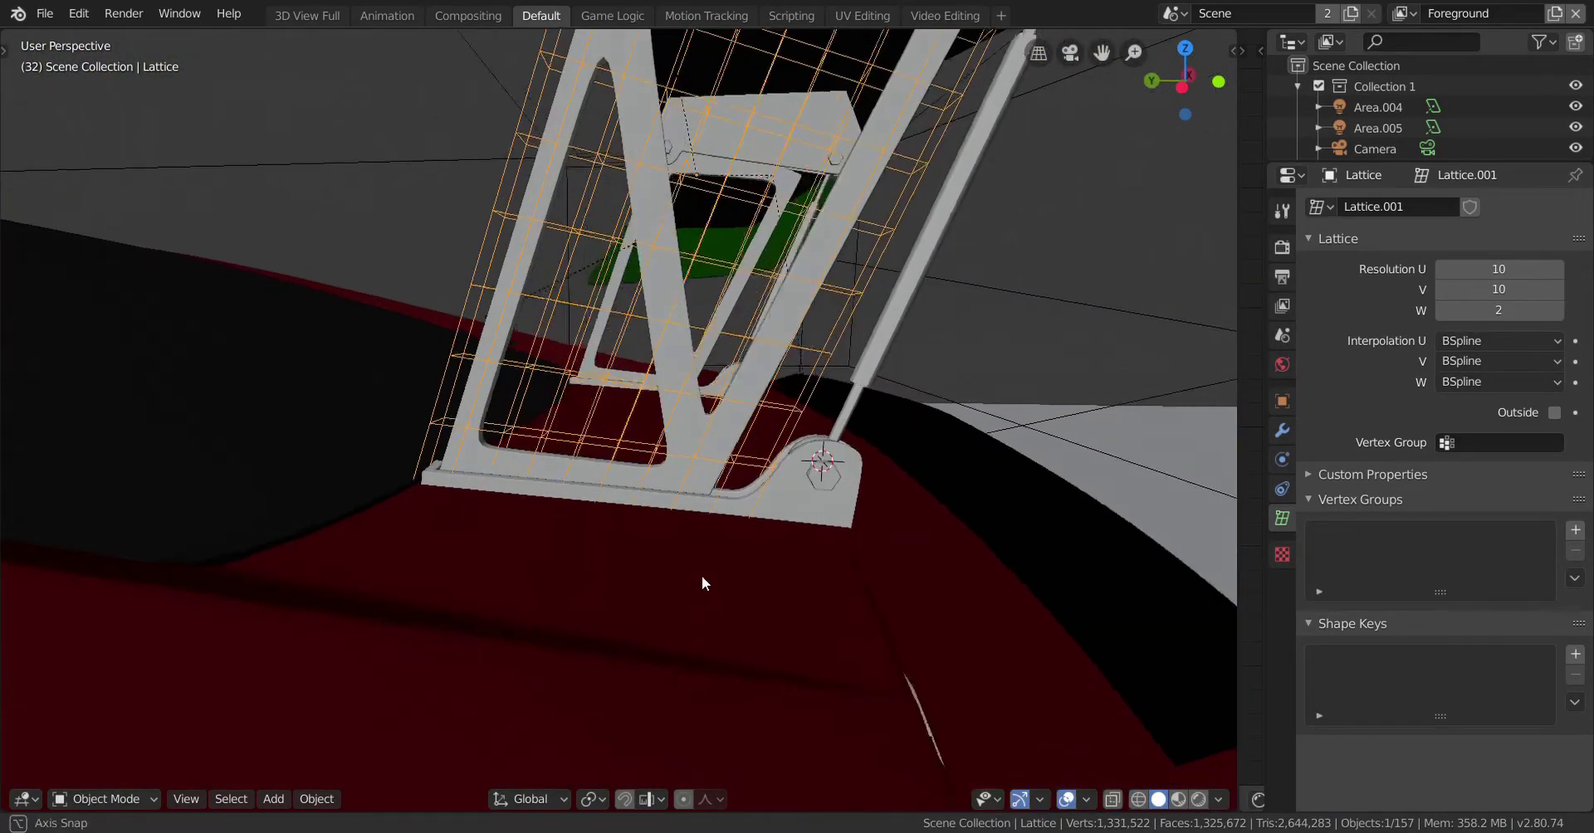
key("Delete")
Step: Replace the Spoiler's Car Paint - Red.001 material with the car's Car Paint - Red and clear the selection
middle_click_drag(604, 432, 531, 565)
left_click(769, 455)
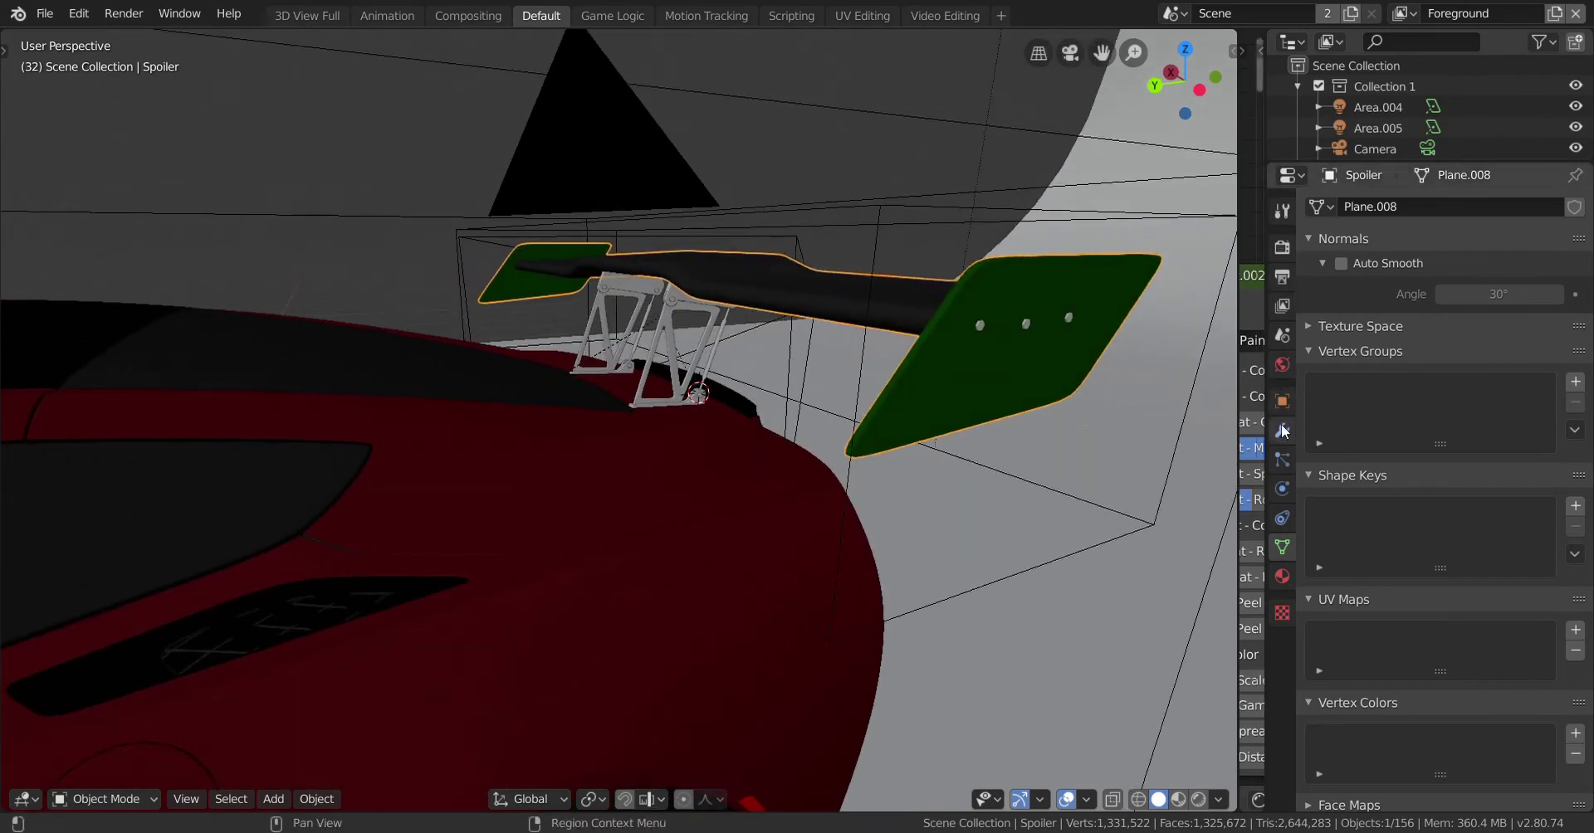
left_click(1283, 576)
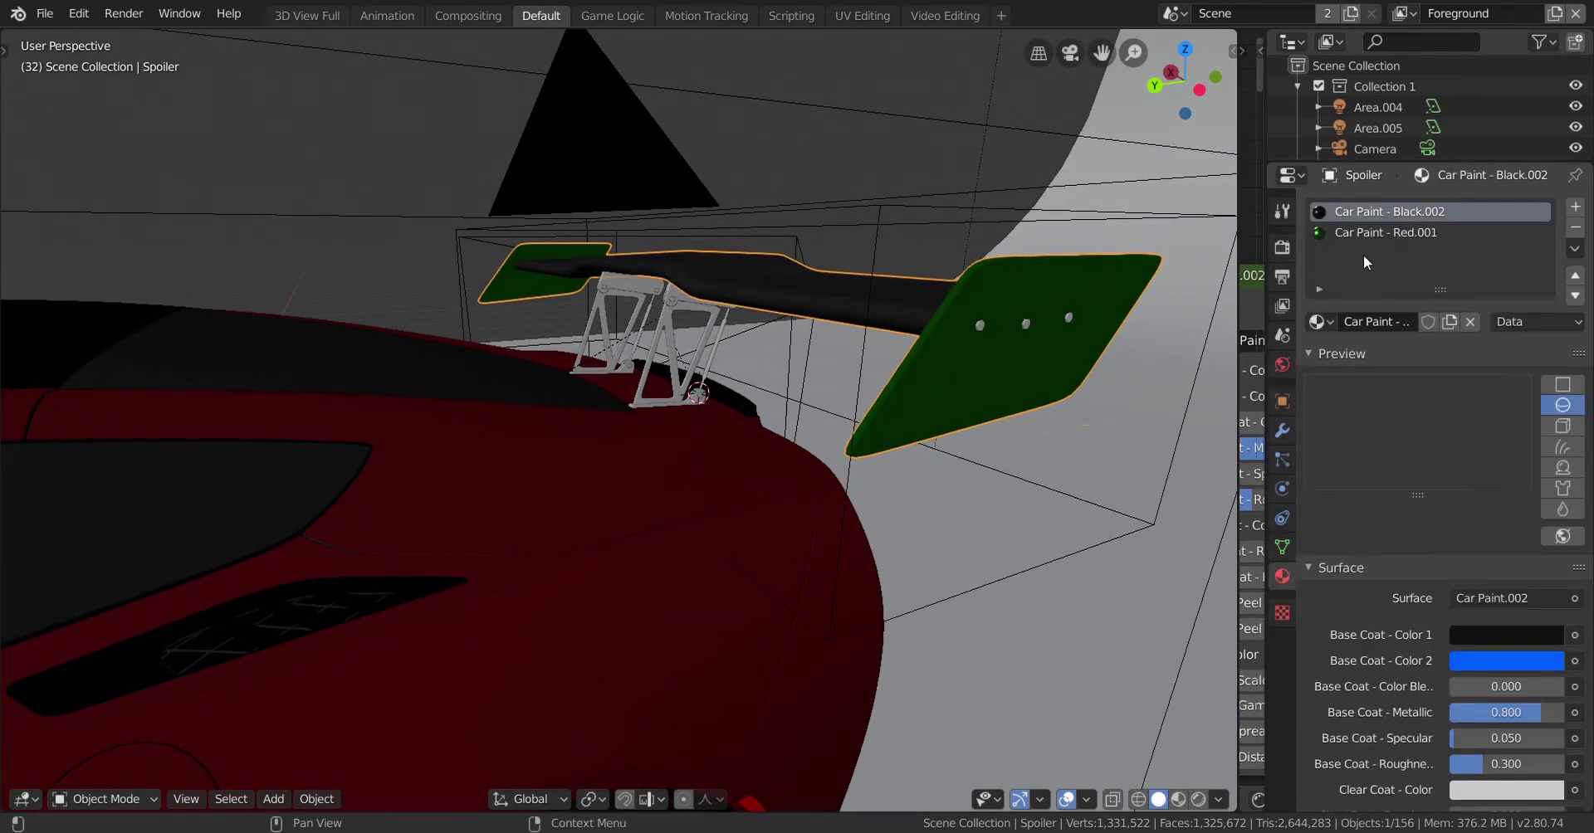
left_click(1383, 234)
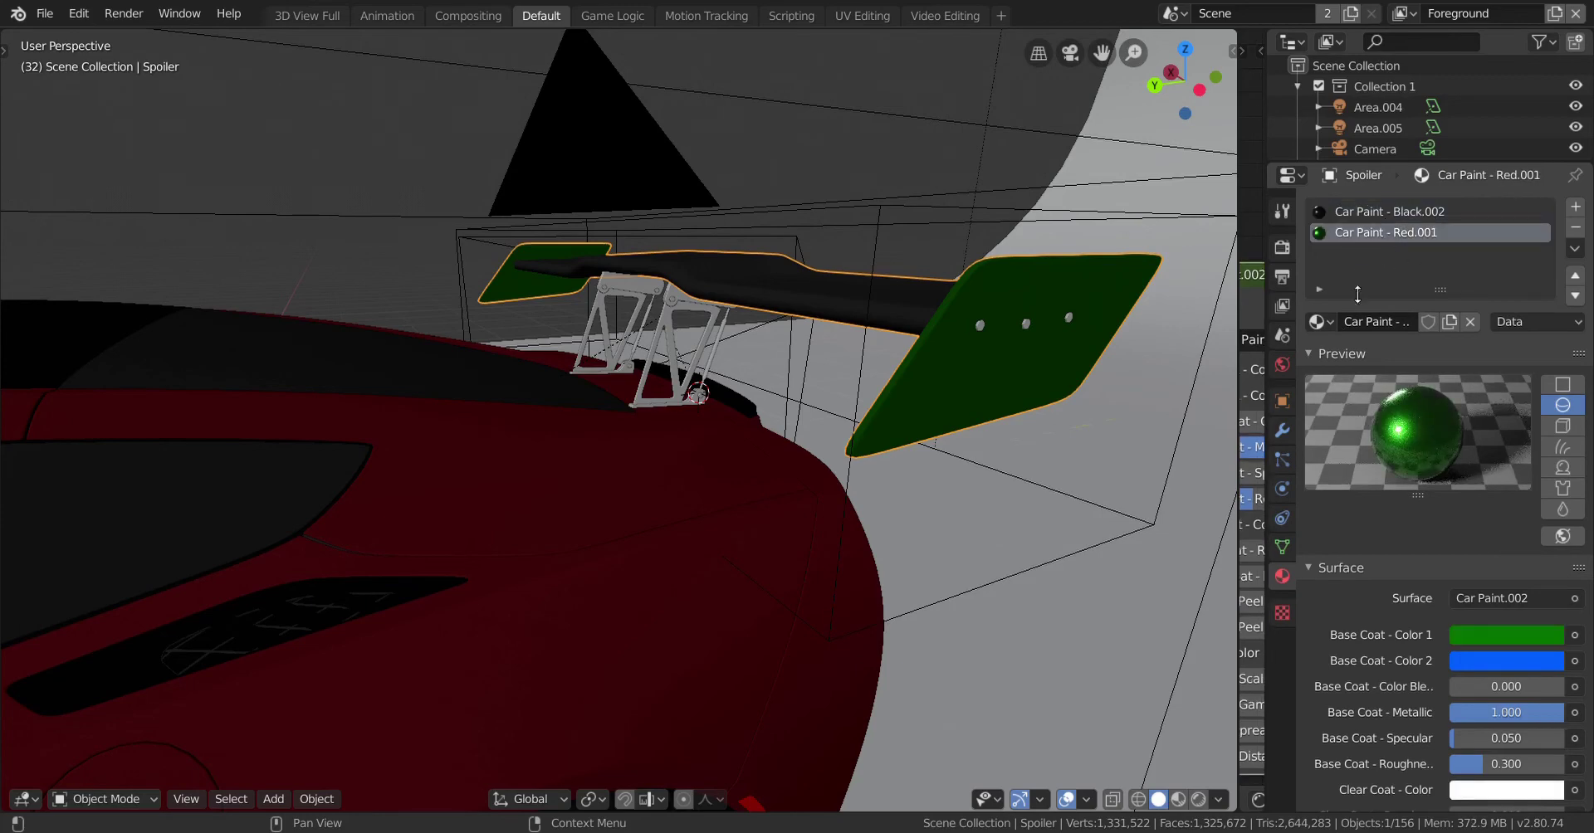
left_click(1318, 321)
left_click(1157, 453)
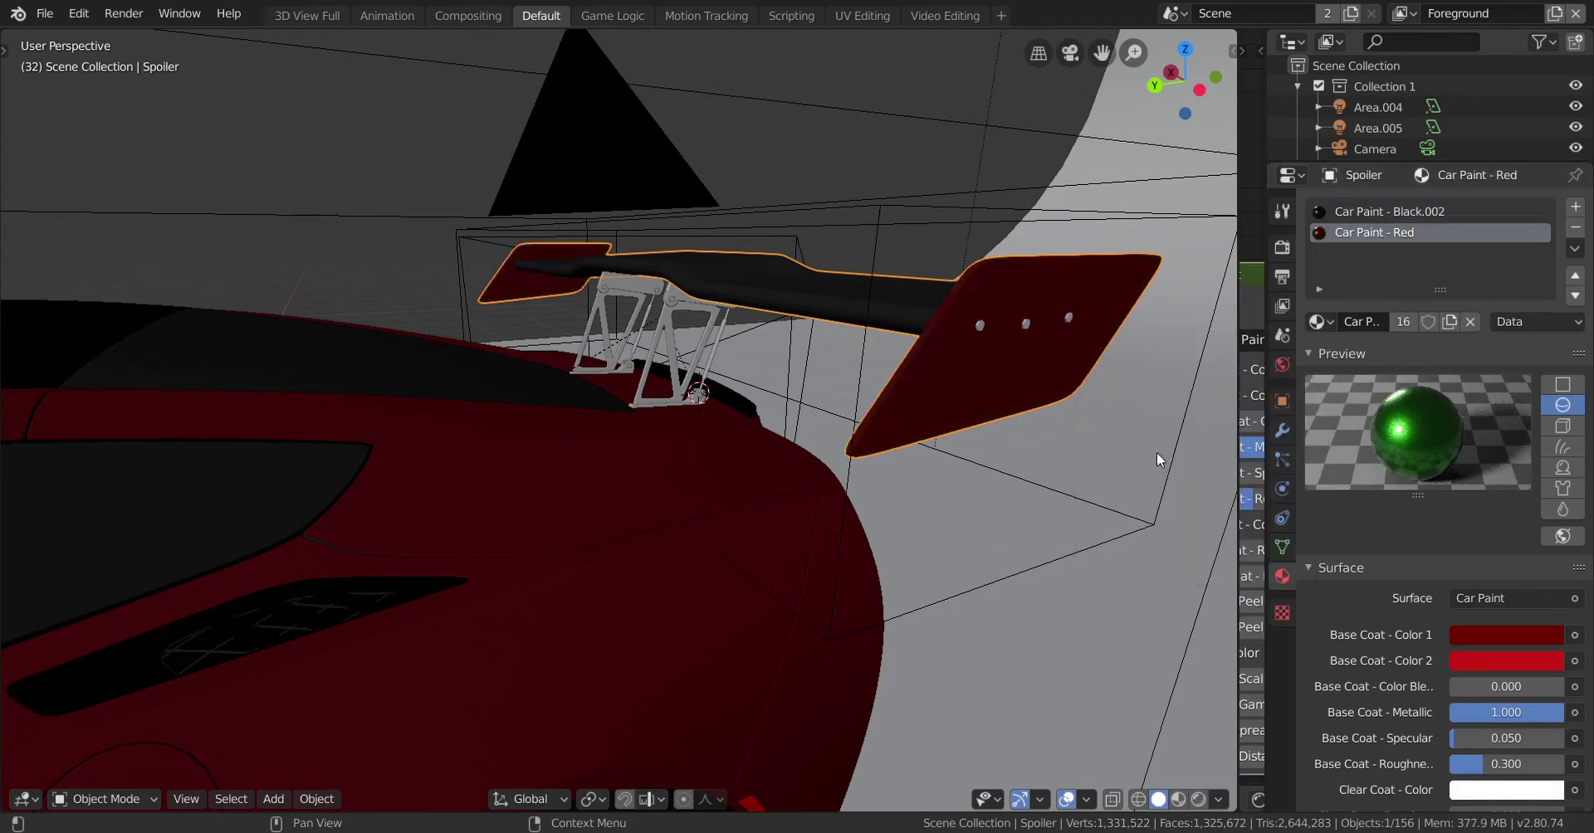
mouse_move(845, 442)
middle_mouse_down()
mouse_move(879, 420)
mouse_move(849, 376)
mouse_move(613, 390)
middle_mouse_up()
scroll(879, 420, "down", 2)
key("alt+a")
Step: Delete the box-shaped empty around the rear wing and the larger empty behind it
scroll(879, 420, "up", 2)
middle_click_drag(980, 394, 828, 403)
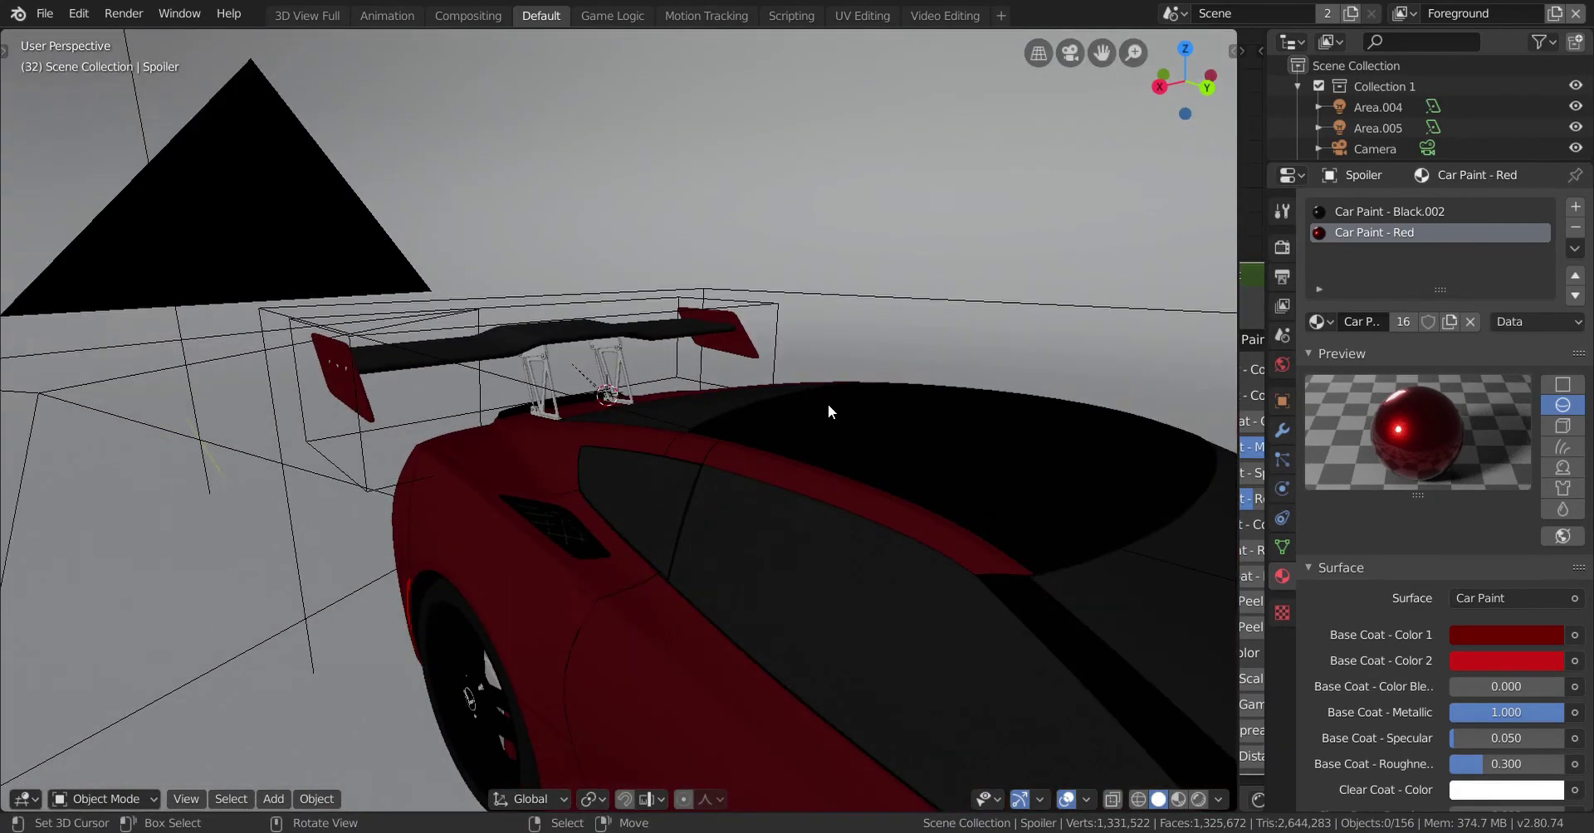
middle_click_drag(480, 372, 551, 372)
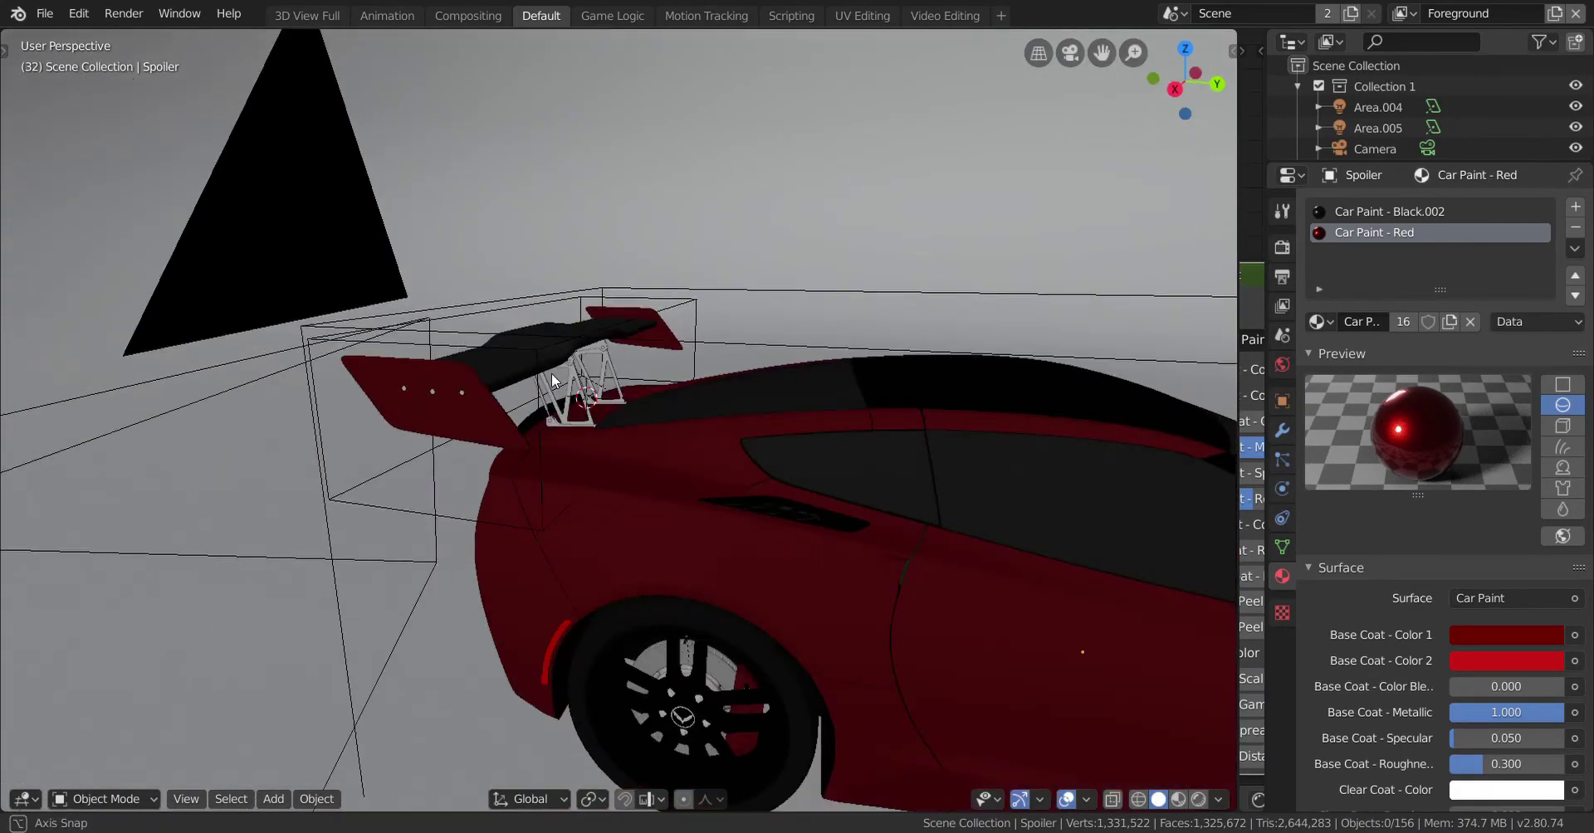
left_click(470, 516)
key("Delete")
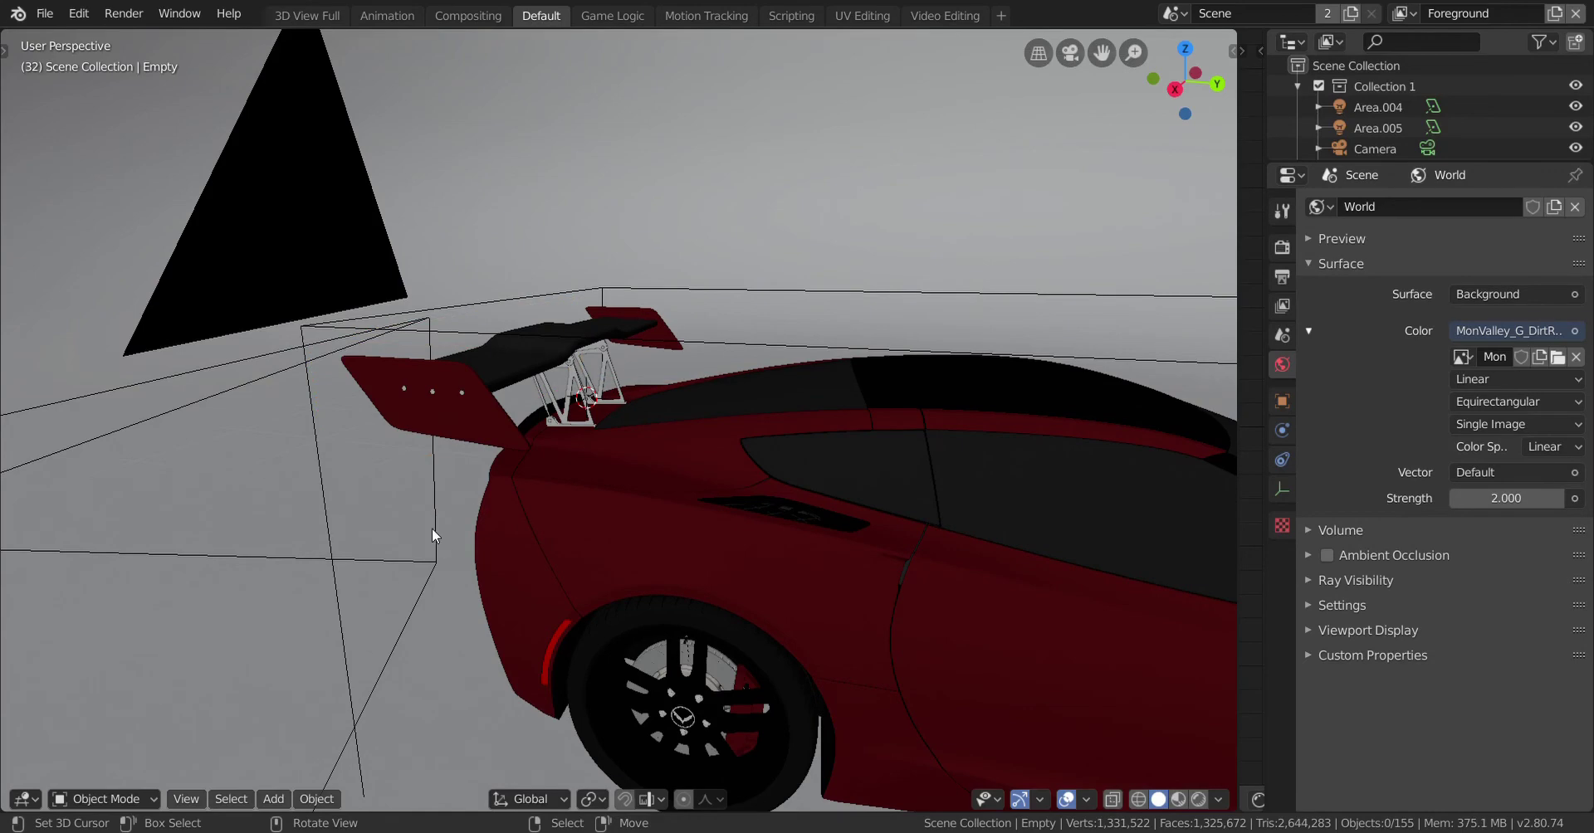
right_click(432, 528)
scroll(432, 528, "down", 4)
key("Delete")
Step: Delete the remaining box-shaped empty around the car and hide the camera
left_click(671, 330)
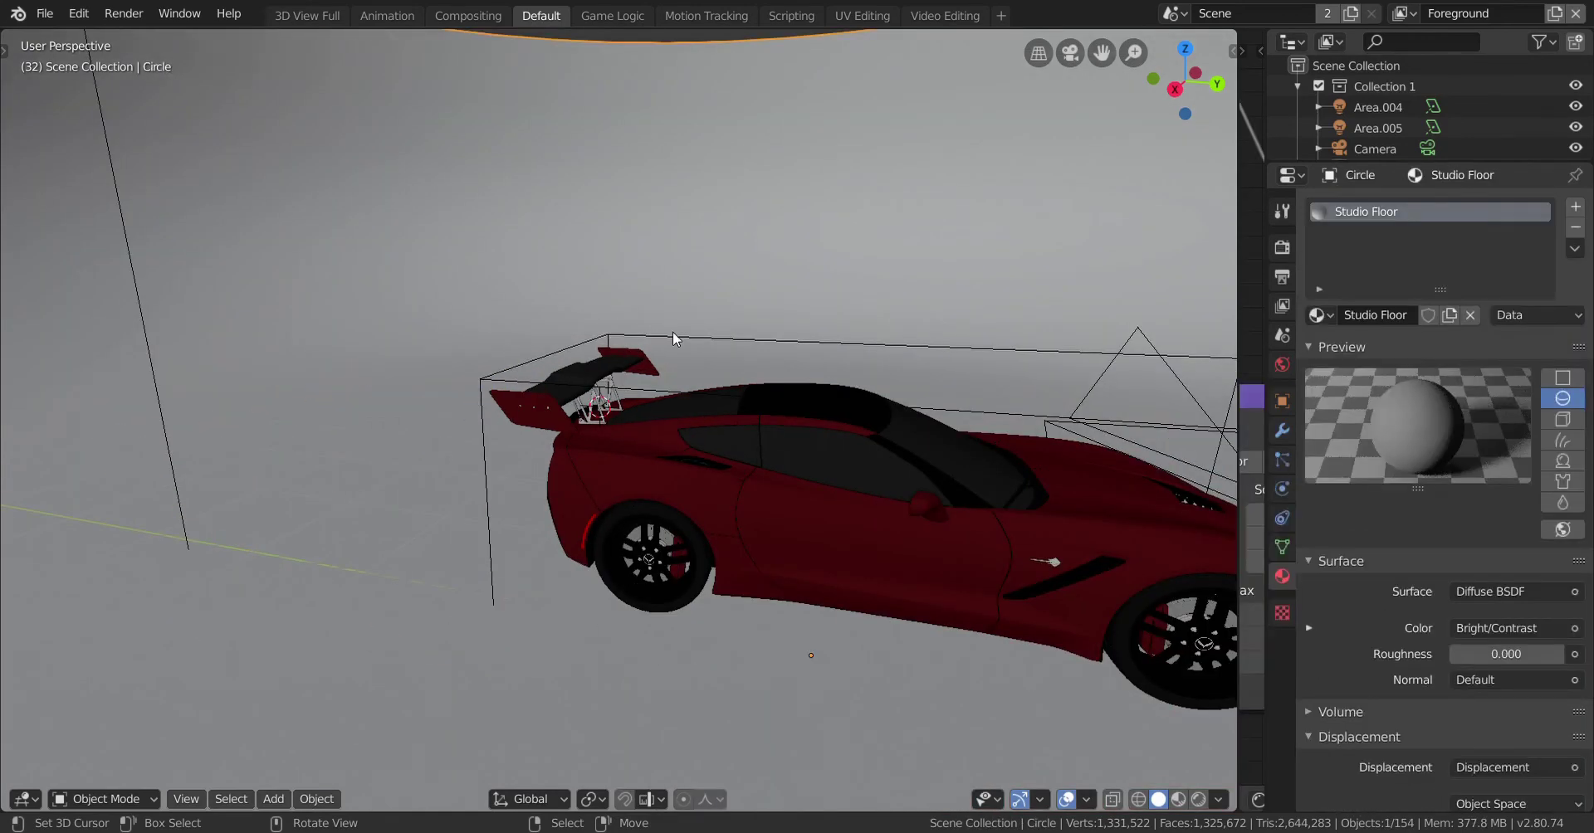
left_click(674, 336)
scroll(664, 365, "down", 5)
key("Delete")
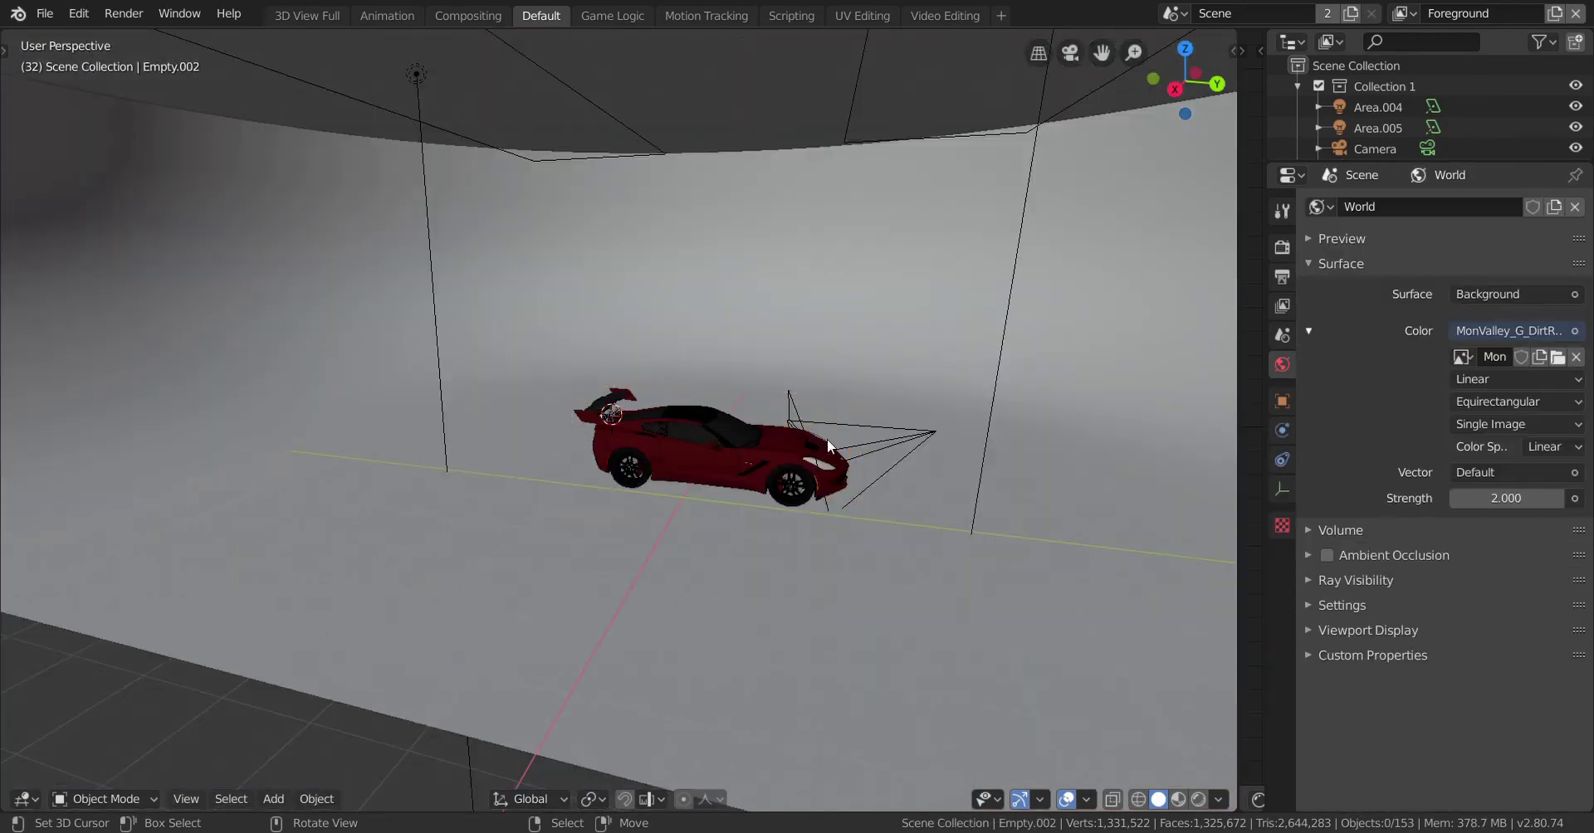
right_click(880, 440)
key("h")
Step: Preview the car and its new rear wing in rendered shading from behind, and return the viewport to solid shading
scroll(831, 449, "up", 5)
middle_click_drag(819, 452, 540, 480)
scroll(376, 445, "up", 5)
key("shift+z")
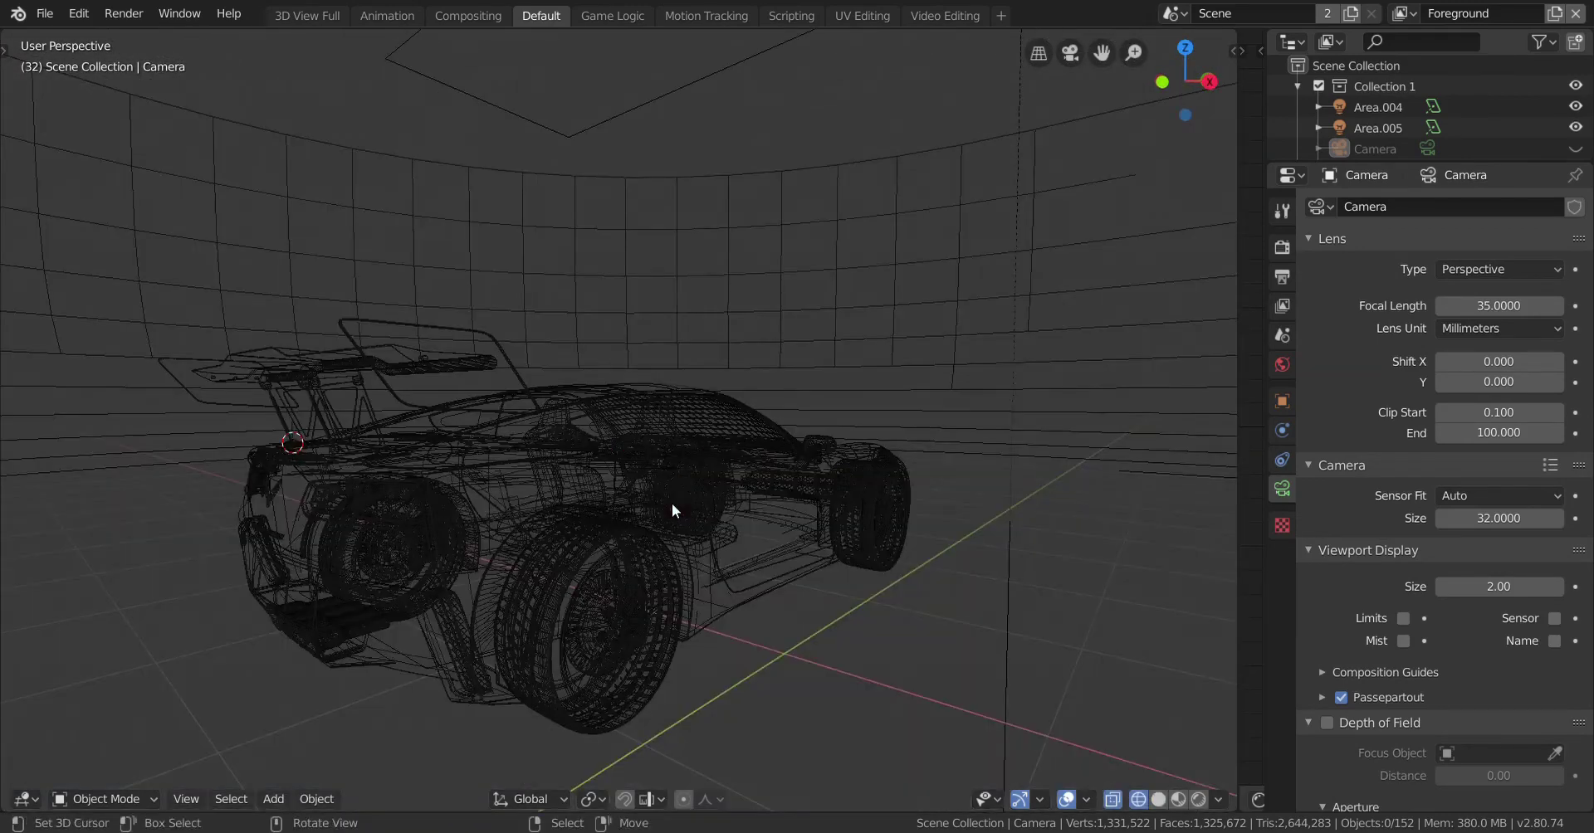
key("shift+z")
key("z")
left_click(675, 323)
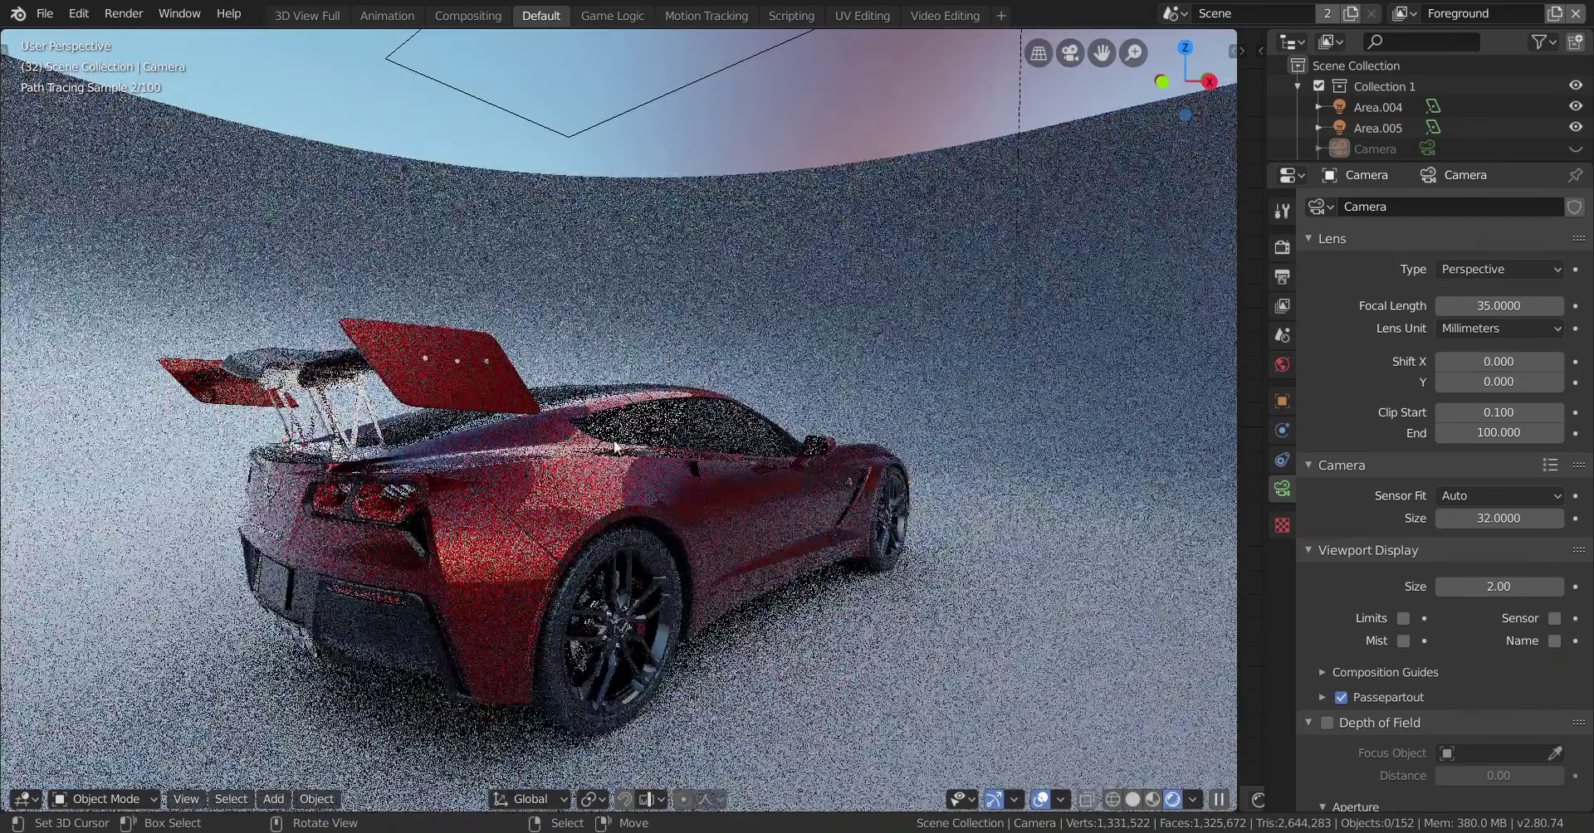
middle_click_drag(659, 452, 738, 443)
mouse_move(777, 436)
middle_mouse_down()
mouse_move(929, 458)
mouse_move(651, 417)
mouse_move(700, 410)
mouse_move(670, 430)
mouse_move(689, 437)
middle_mouse_up()
key("z")
left_click(955, 428)
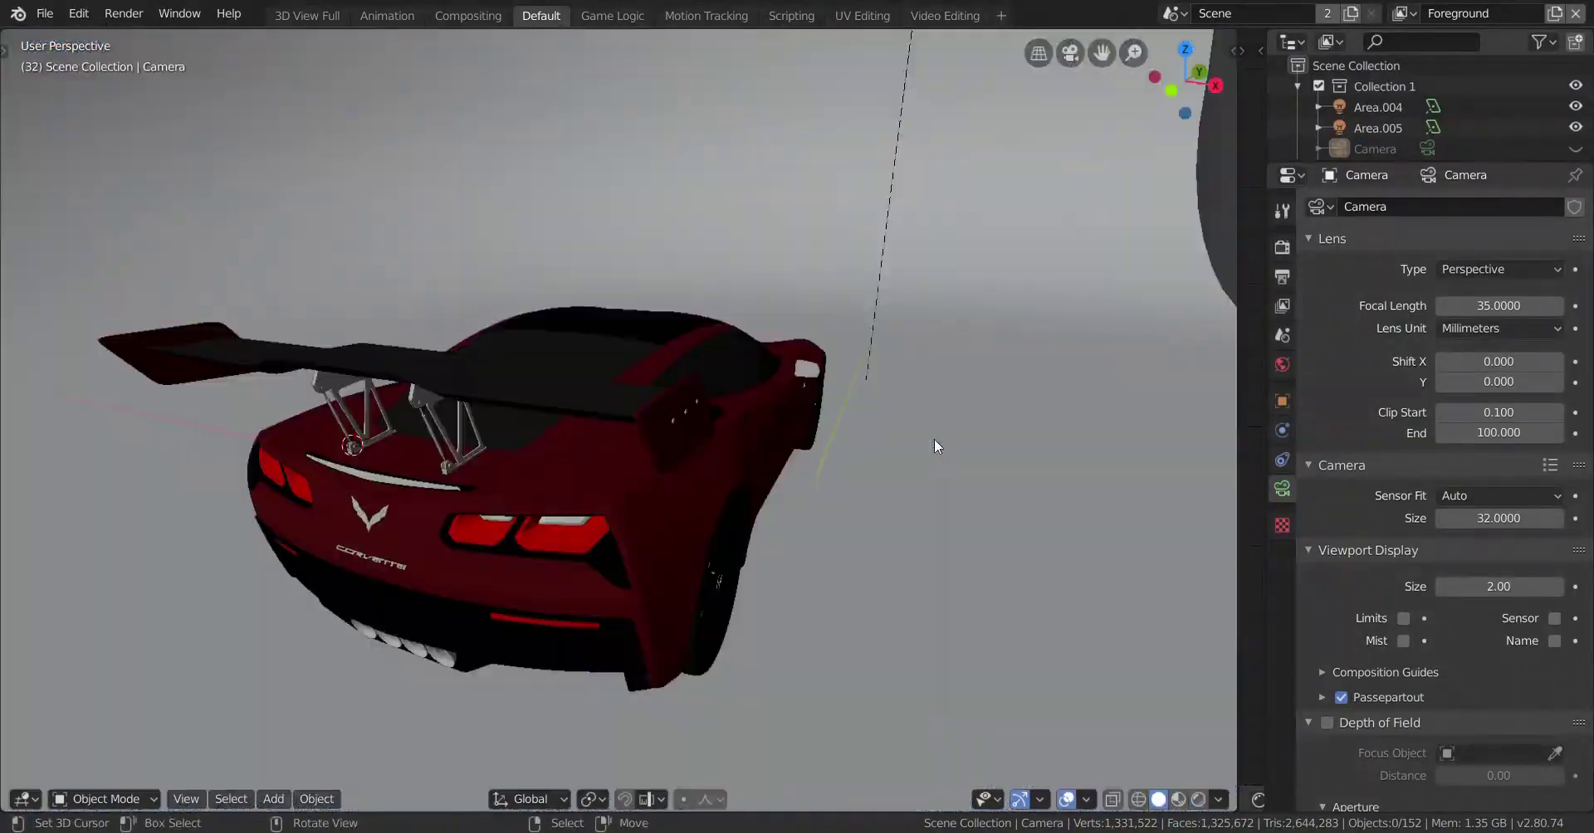
mouse_move(934, 440)
middle_mouse_down()
mouse_move(740, 435)
mouse_move(889, 402)
mouse_move(1027, 428)
mouse_move(511, 440)
mouse_move(860, 422)
mouse_move(626, 434)
mouse_move(745, 427)
middle_mouse_up()
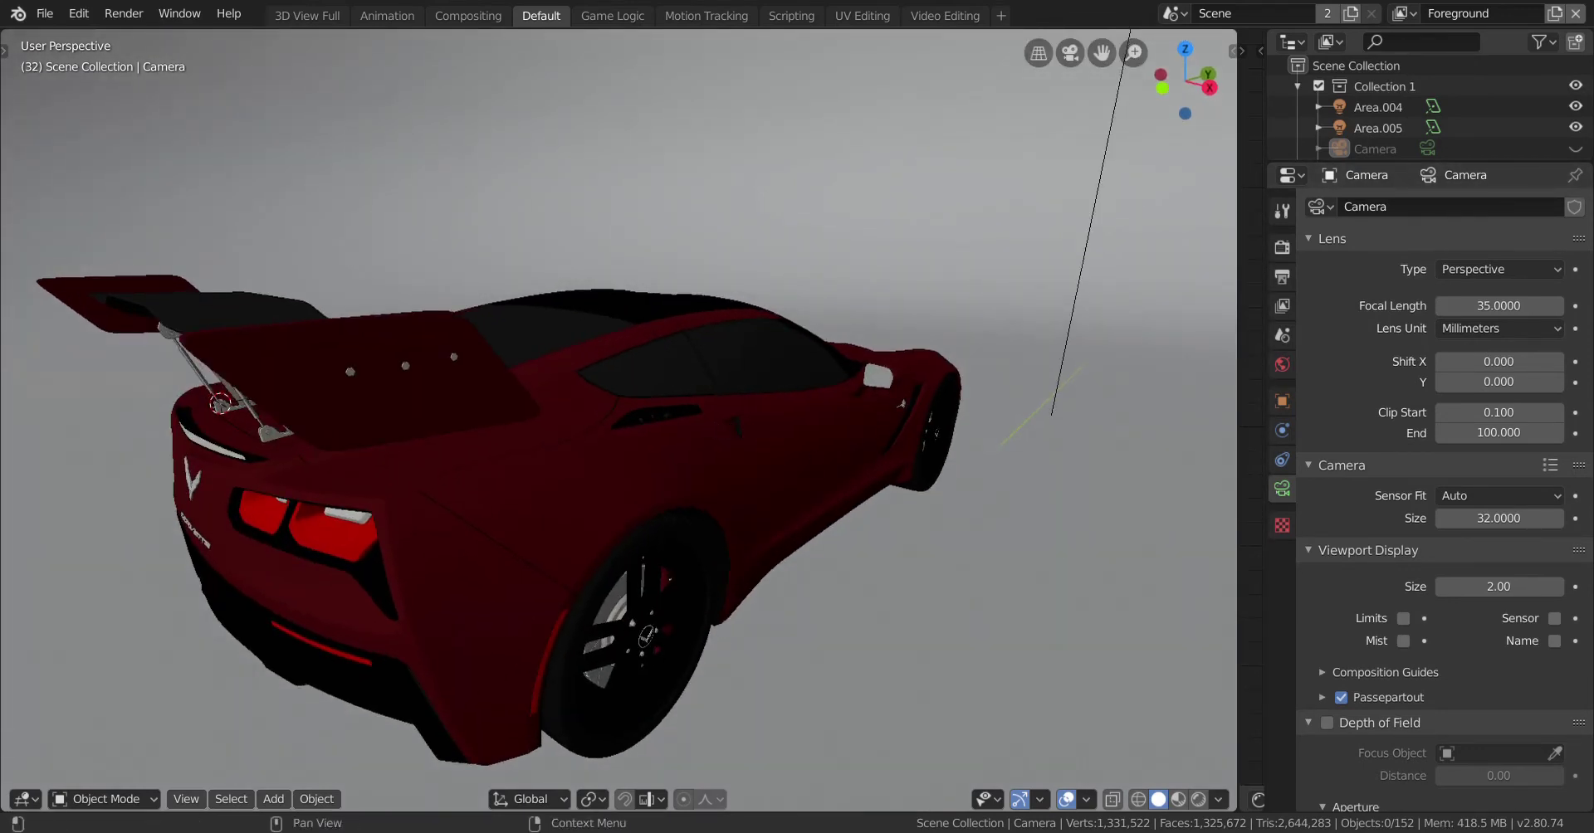